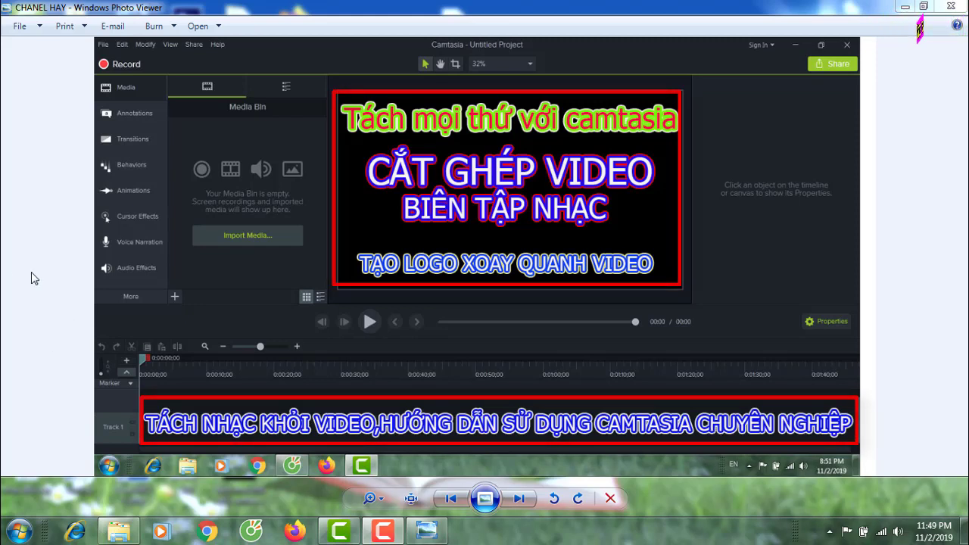
Switch to Camtasia and import the Desktop video "chị đi học về vào trường mầm non đón em…2019" into the media bin.
click(339, 532)
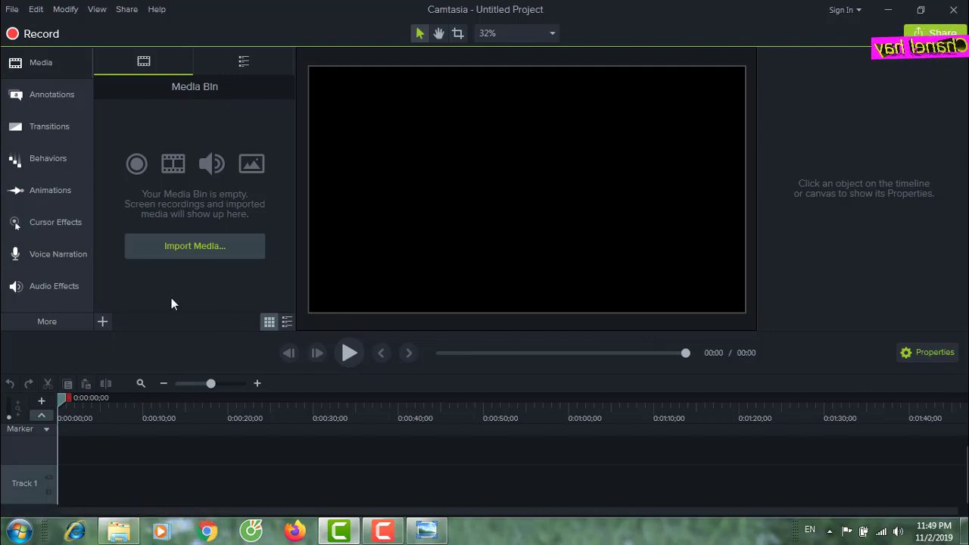
click(185, 249)
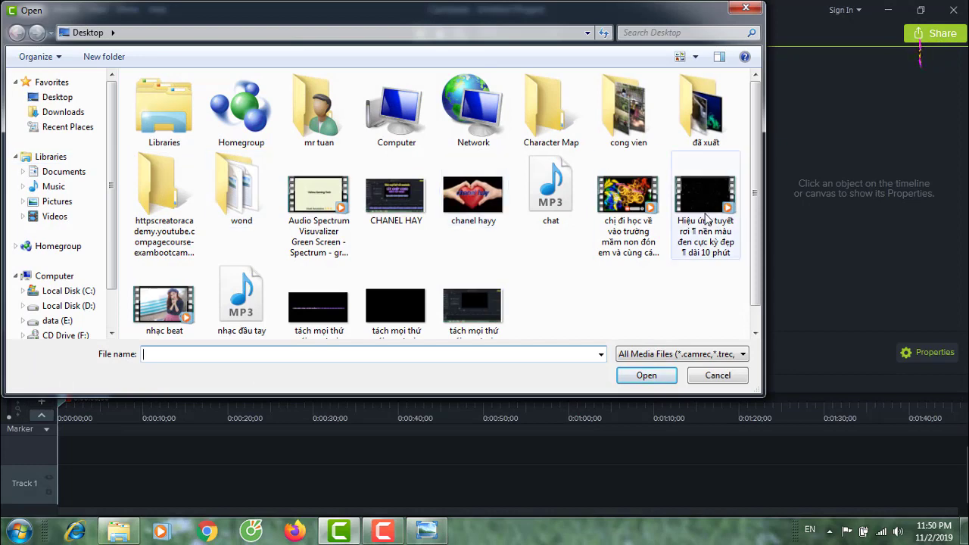
click(53, 103)
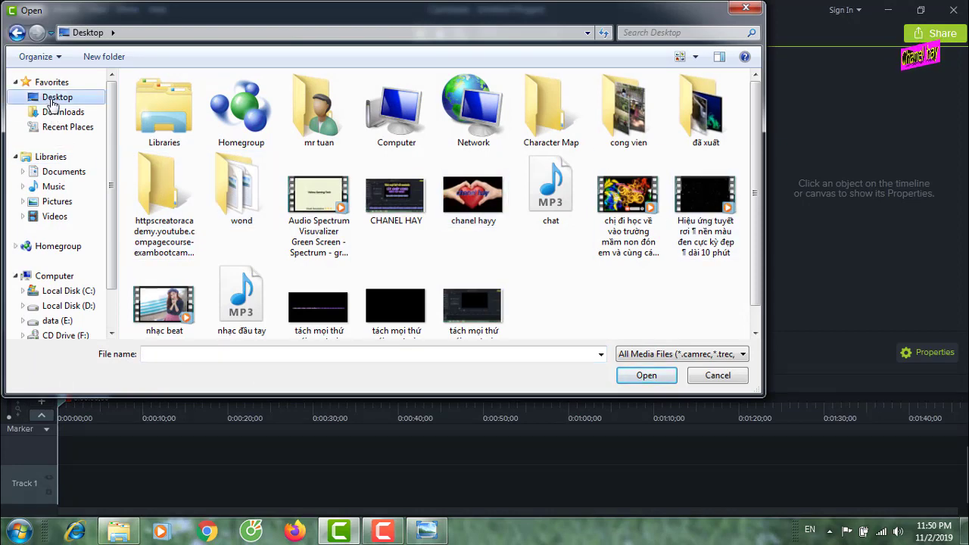
click(634, 201)
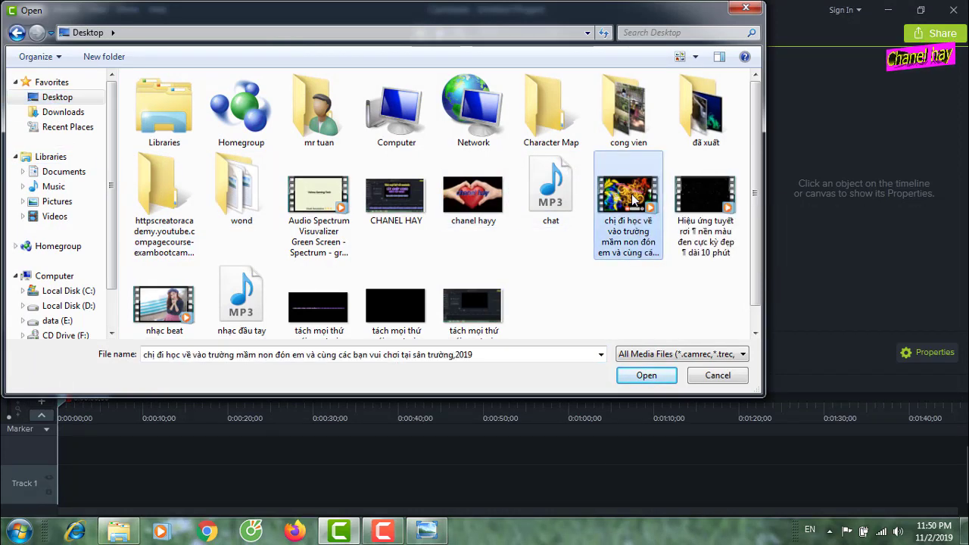
right_click(613, 194)
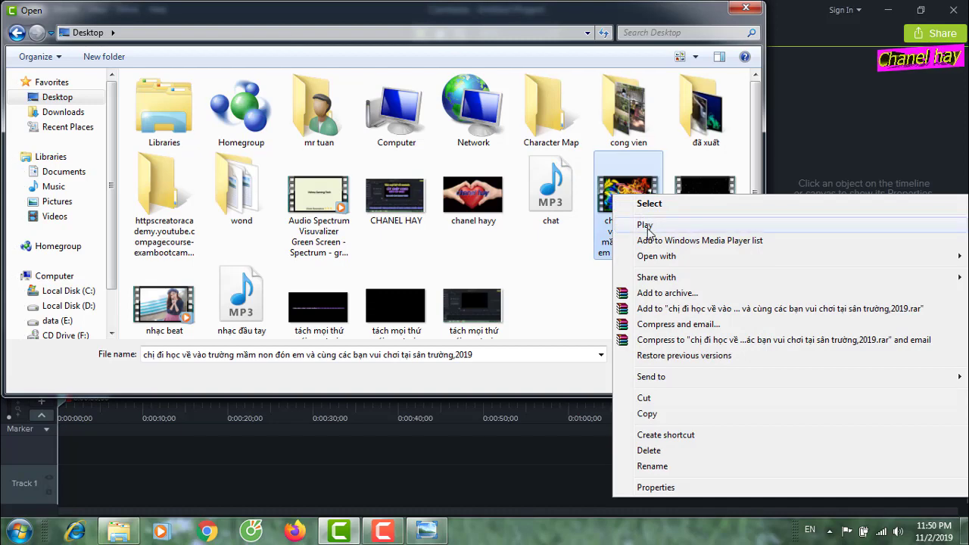
click(648, 203)
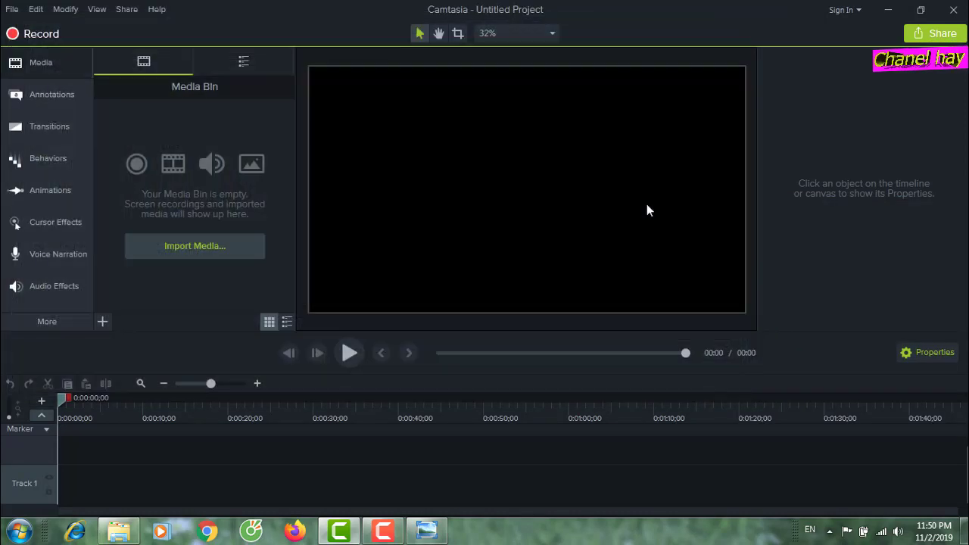
click(427, 530)
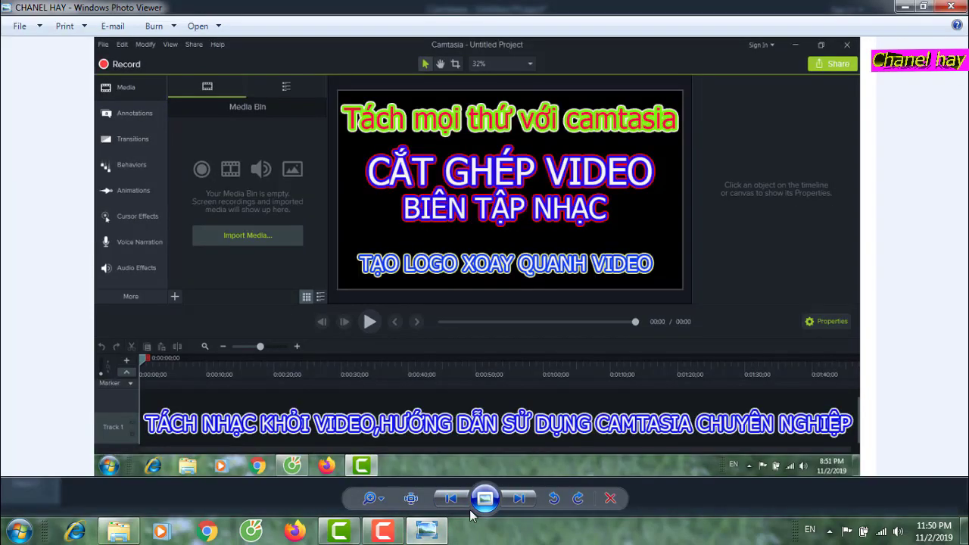
click(946, 6)
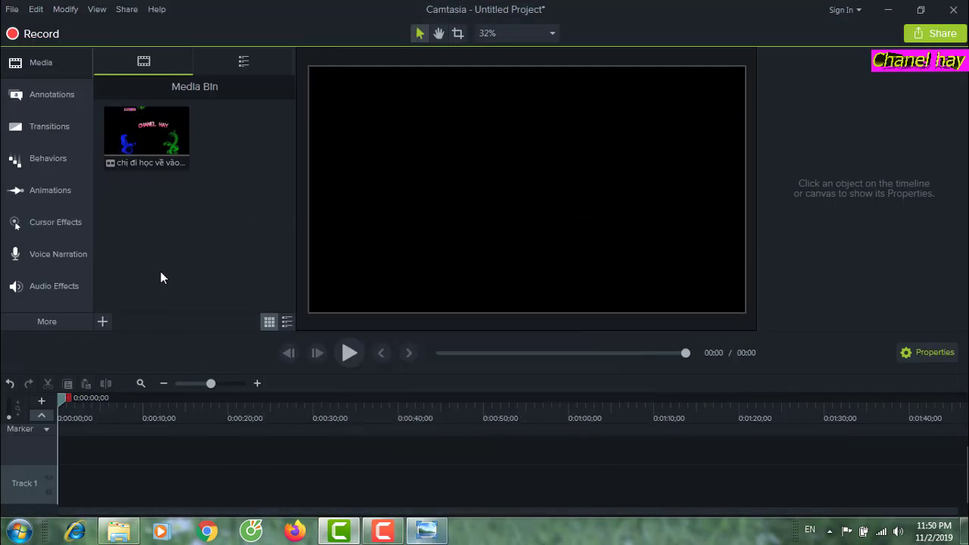
Add the imported video from the media bin to the timeline at the playhead.
click(143, 154)
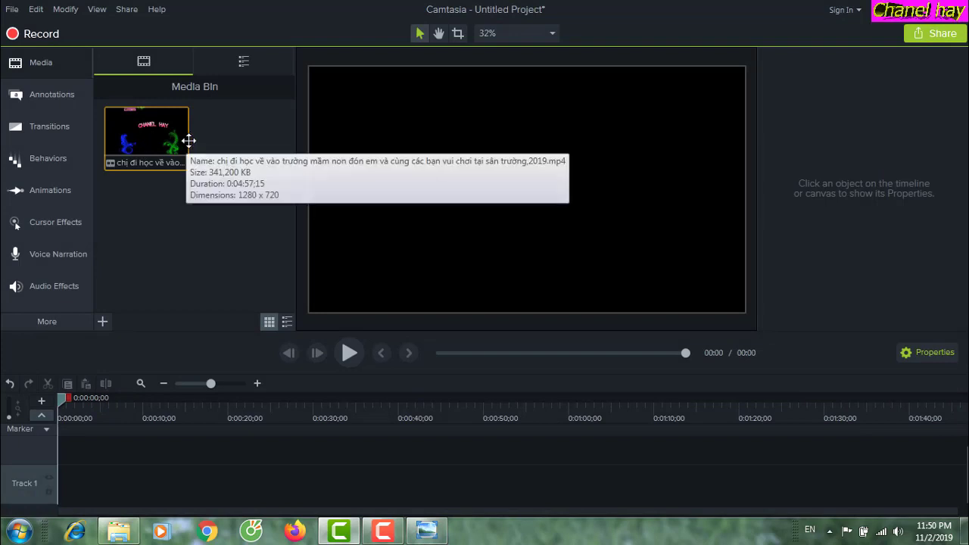
right_click(143, 141)
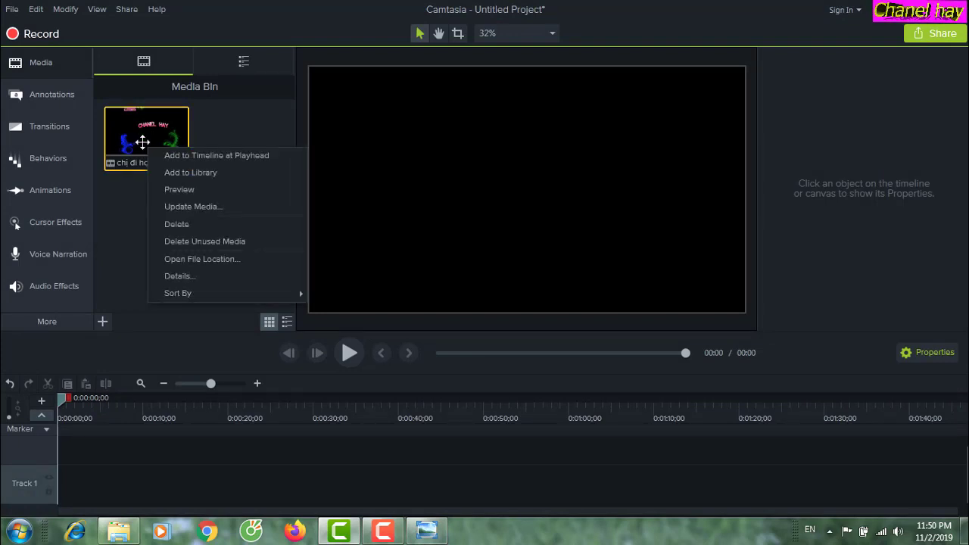
click(193, 156)
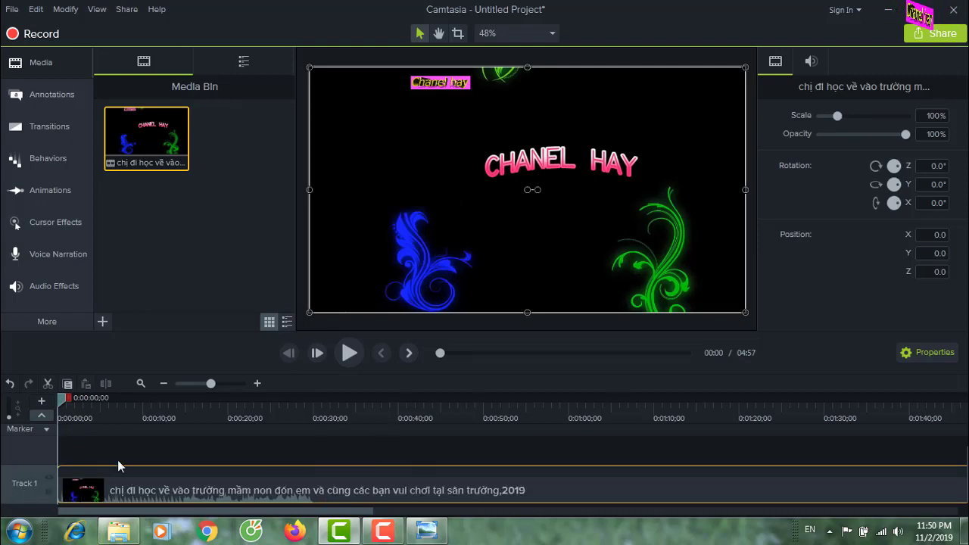
Split the video clip on Track 1 at 0:00:28;00.
scroll(95, 446, up, 1)
scroll(151, 464, down, 1)
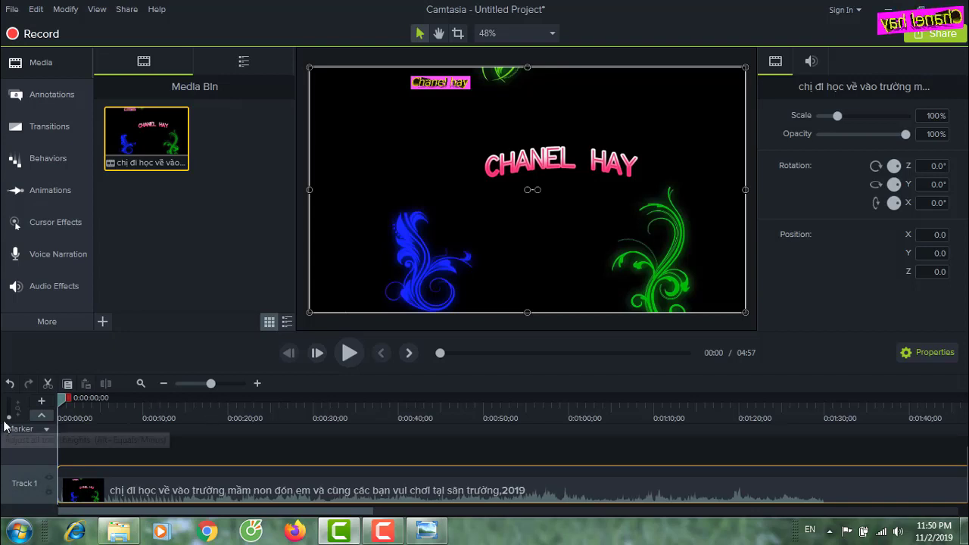
click(256, 384)
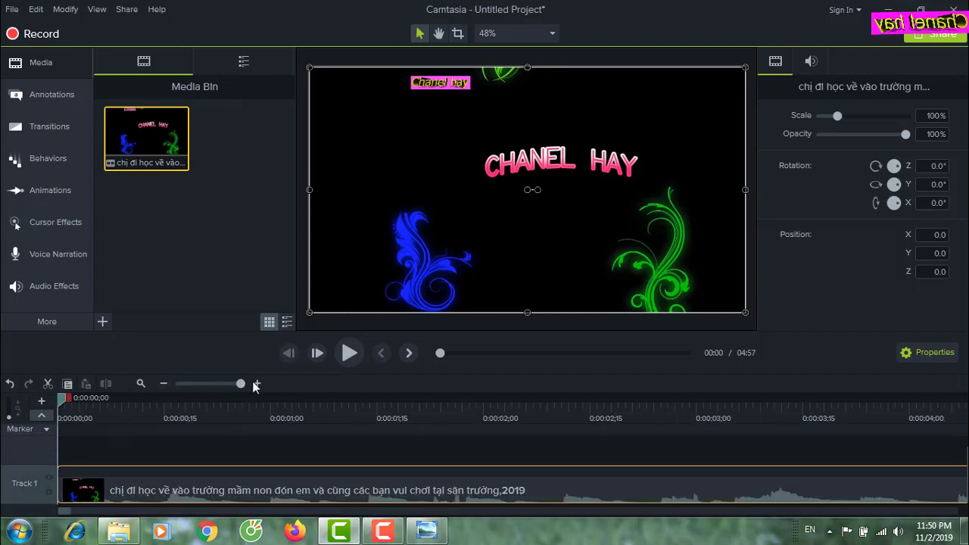
drag(185, 390, 179, 387)
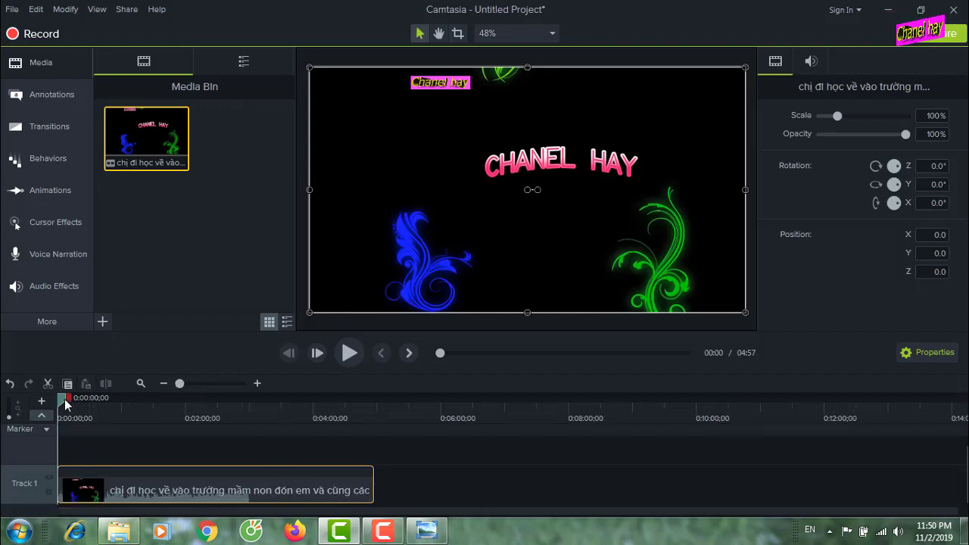
drag(64, 399, 89, 411)
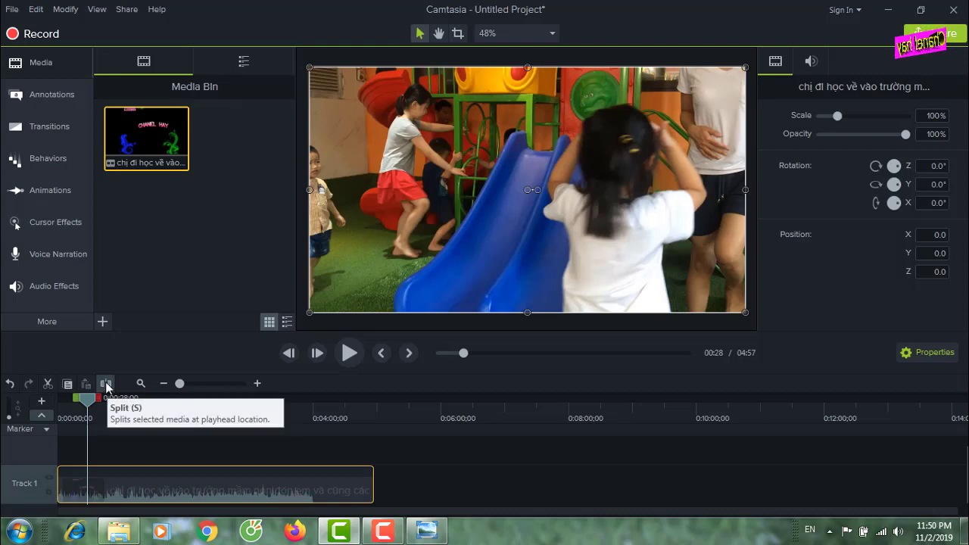
click(106, 387)
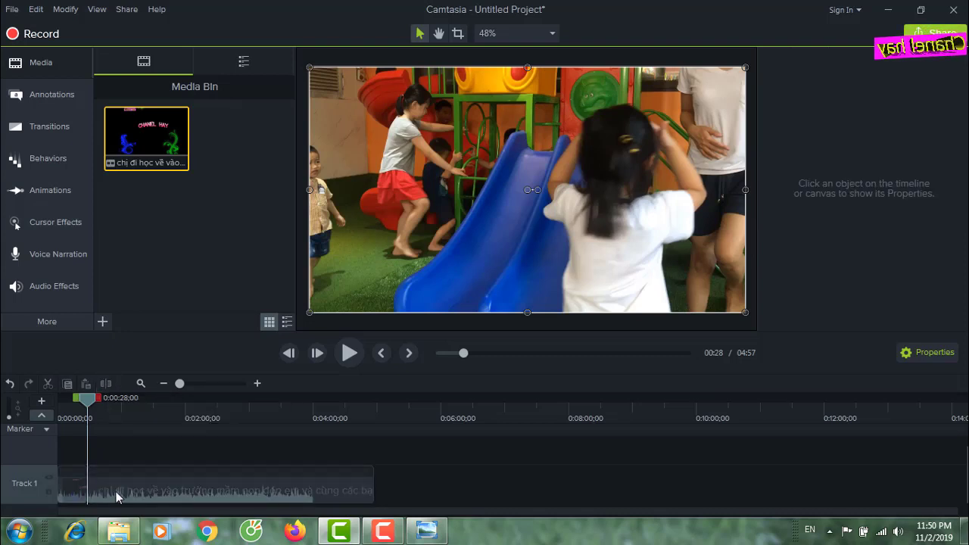
Split the long remaining clip on Track 1 near its end, at 0:04:32;20.
click(168, 418)
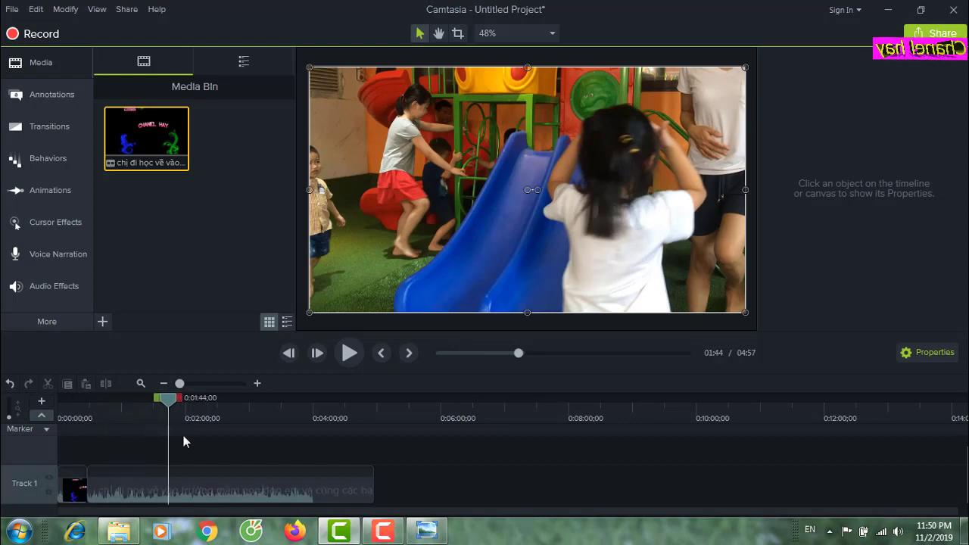
drag(183, 435, 349, 479)
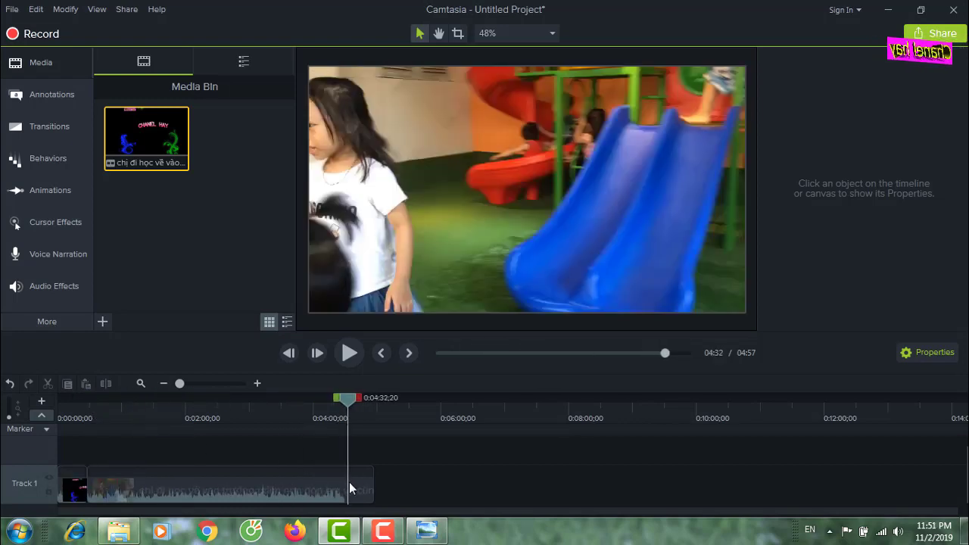
click(359, 491)
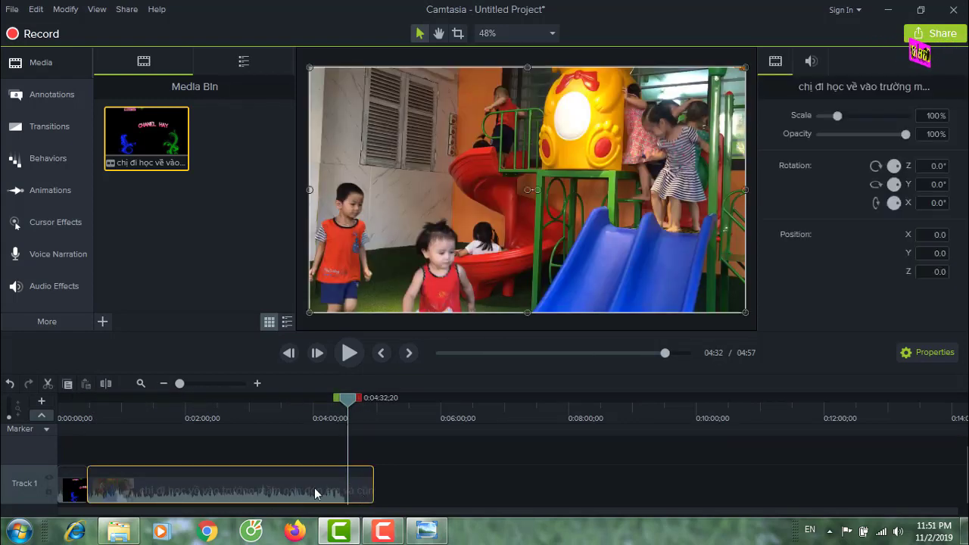
click(108, 384)
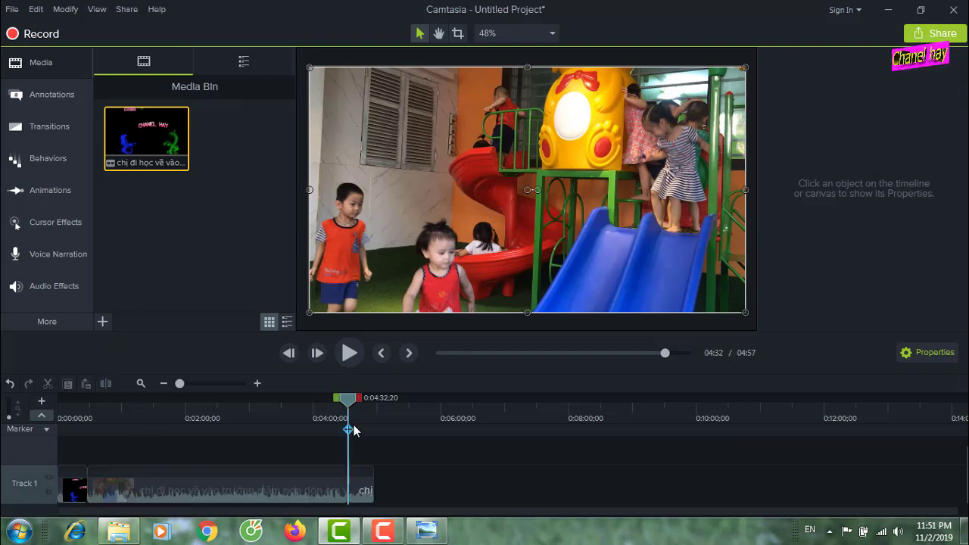
Split the middle clip on Track 1 at 0:02:27;10.
drag(350, 406, 201, 449)
click(214, 482)
click(232, 492)
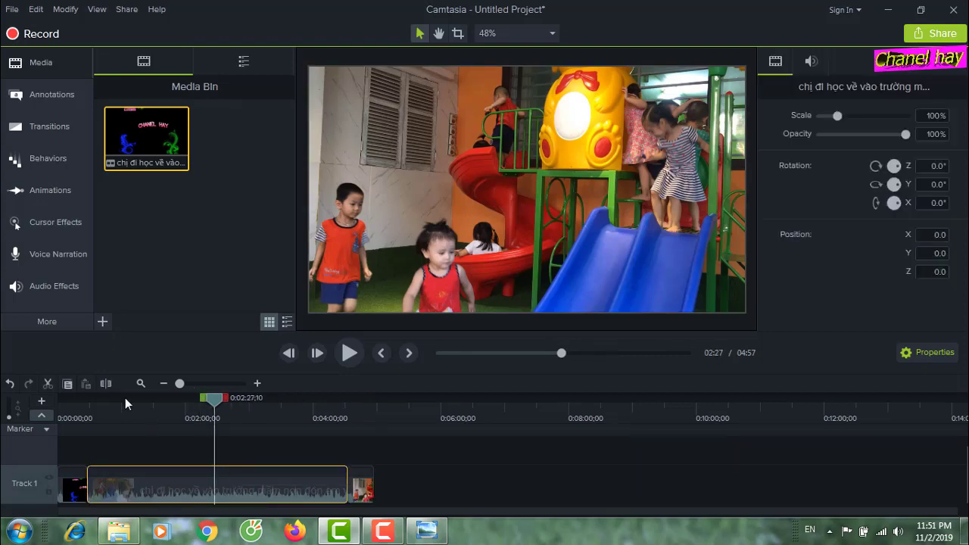
click(106, 384)
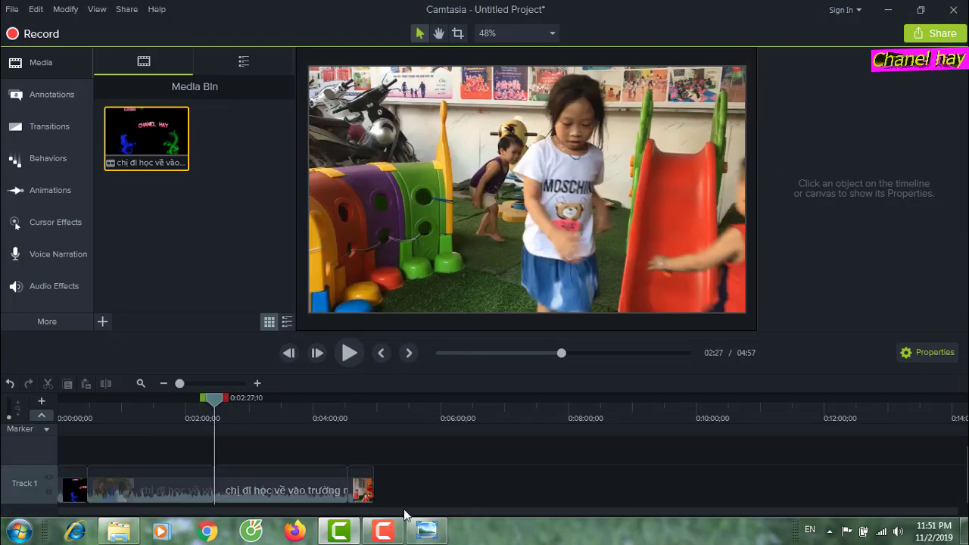
Delete the short closing segment and the short opening segment from Track 1.
click(367, 495)
key(Delete)
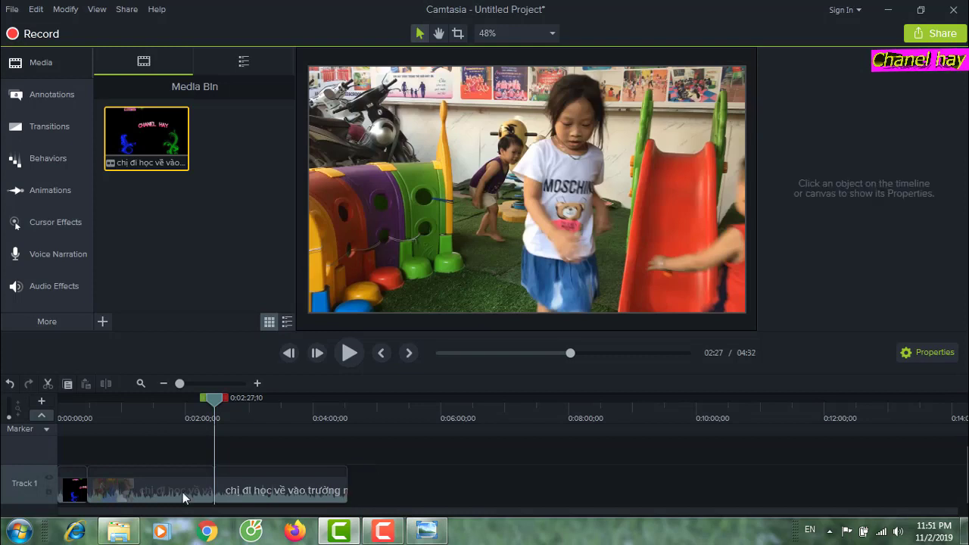
click(73, 489)
key(Delete)
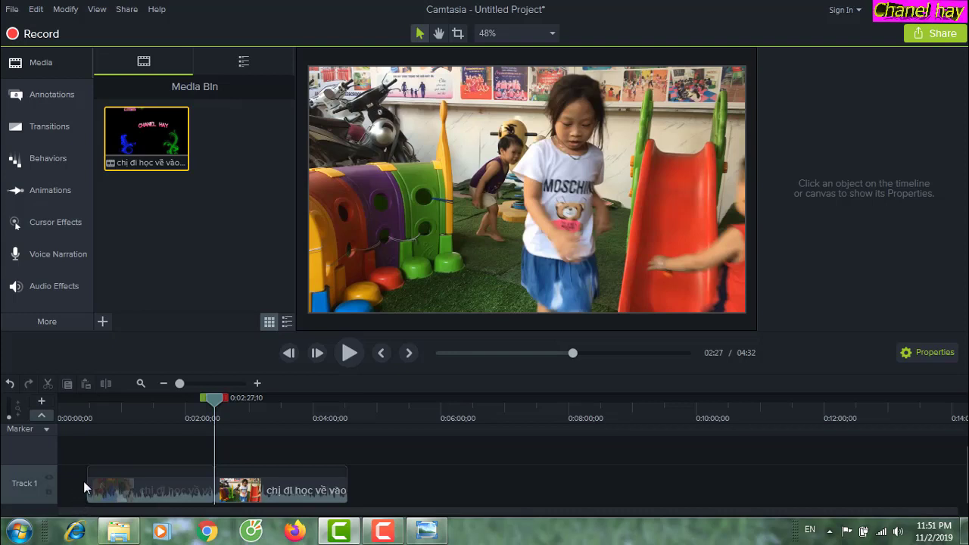
Move the first remaining clip to the start of Track 1 and place the second clip directly against its end.
drag(144, 485, 81, 486)
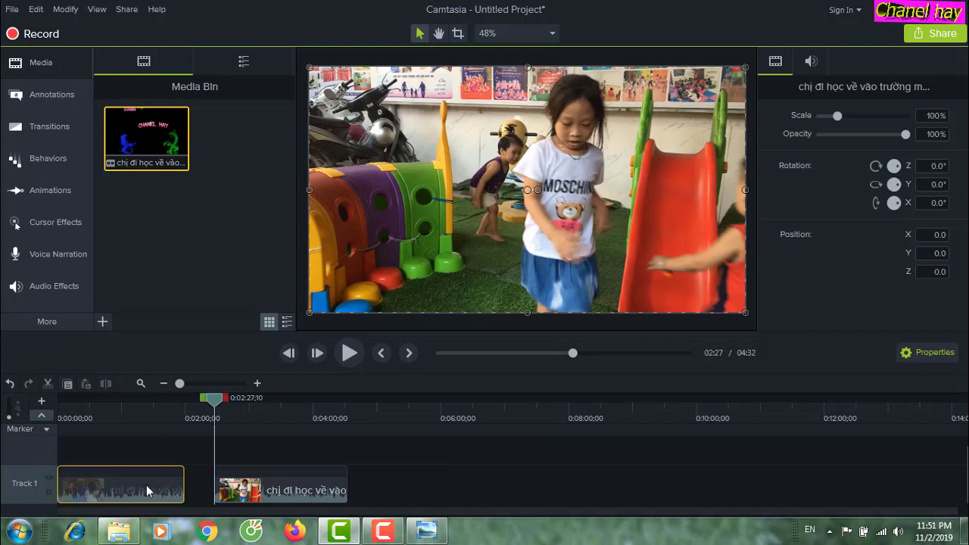
drag(290, 487, 259, 488)
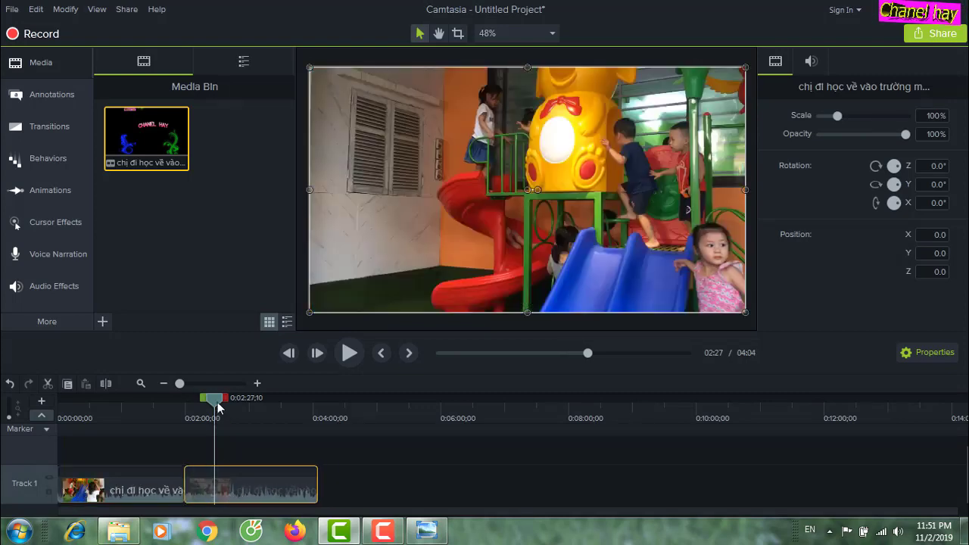
Silence the first clip on Track 1 by setting its audio gain to 0%, and preview it from the start.
click(95, 428)
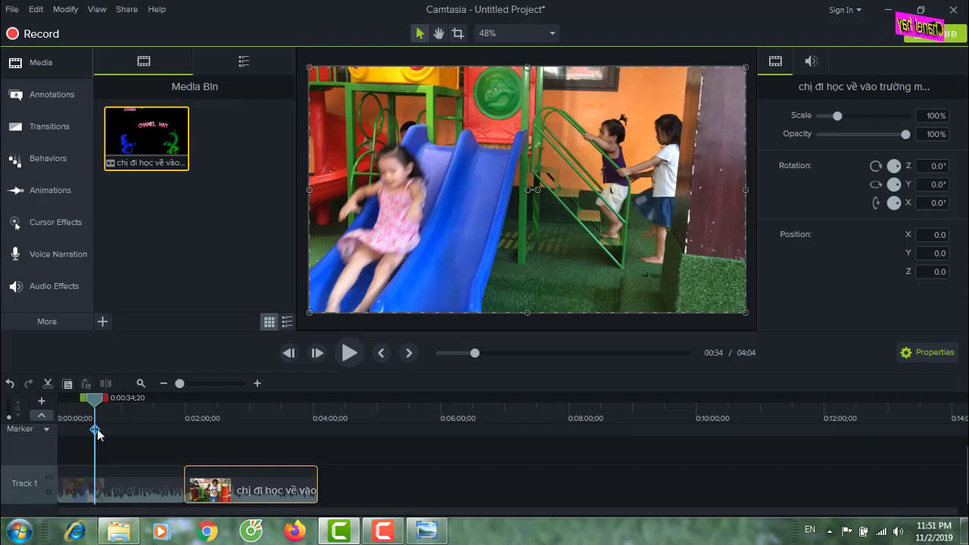
click(125, 493)
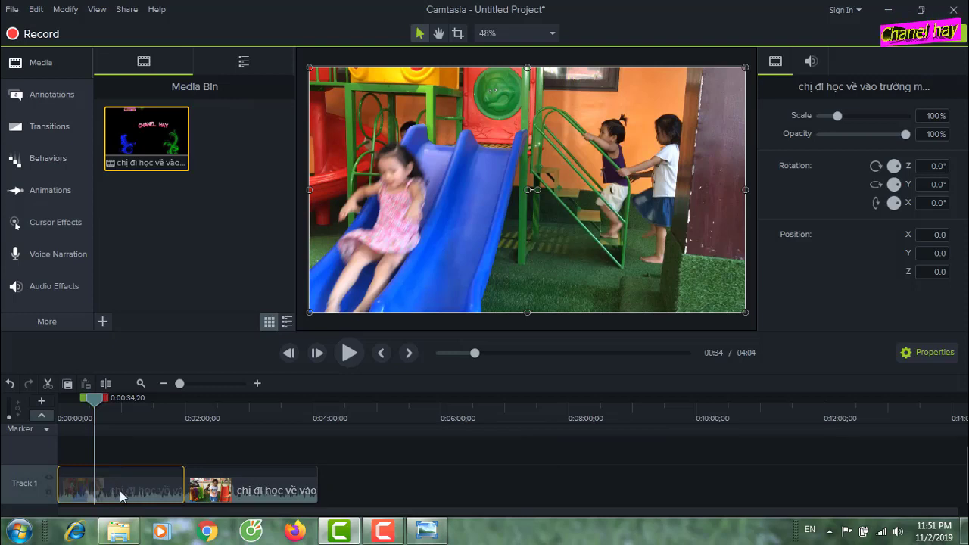
key(ctrl+Home)
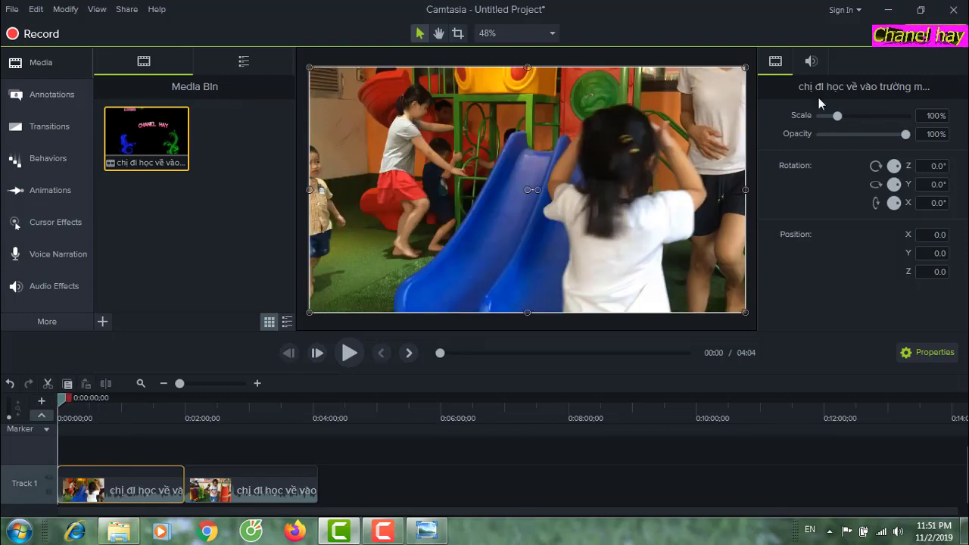
click(811, 62)
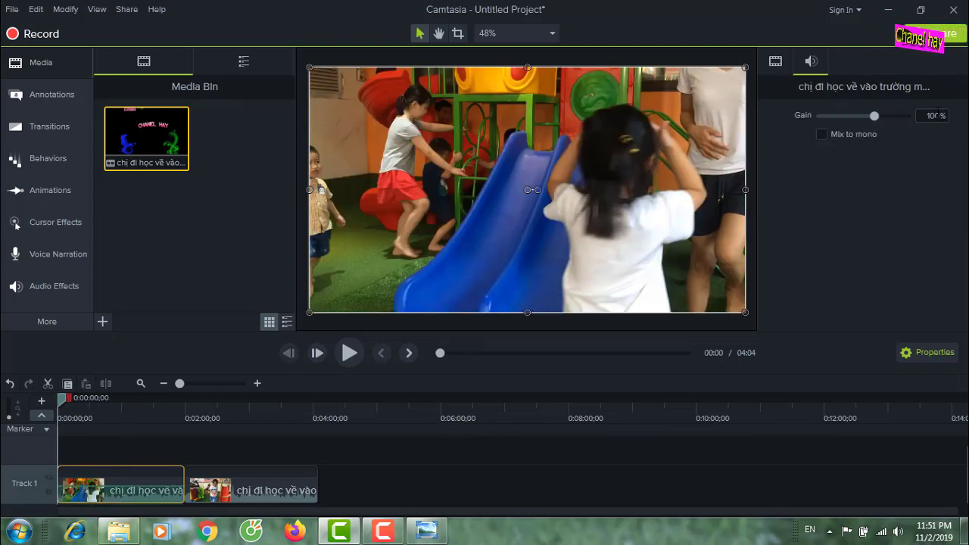
click(934, 116)
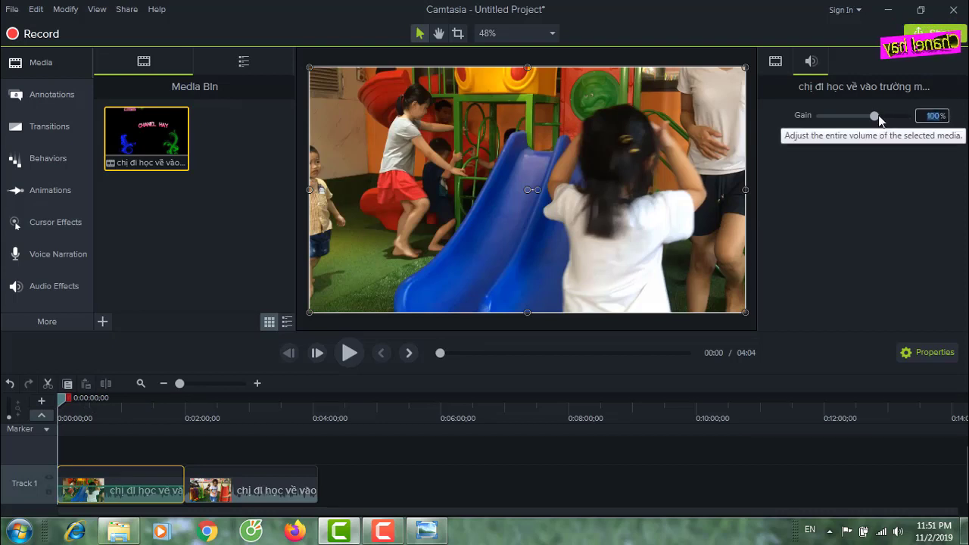
drag(876, 118, 814, 125)
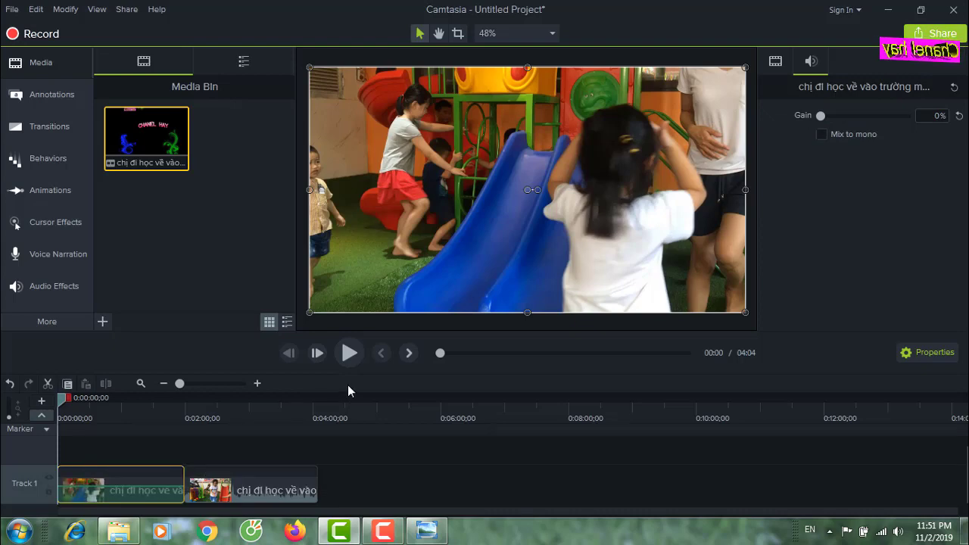
click(351, 353)
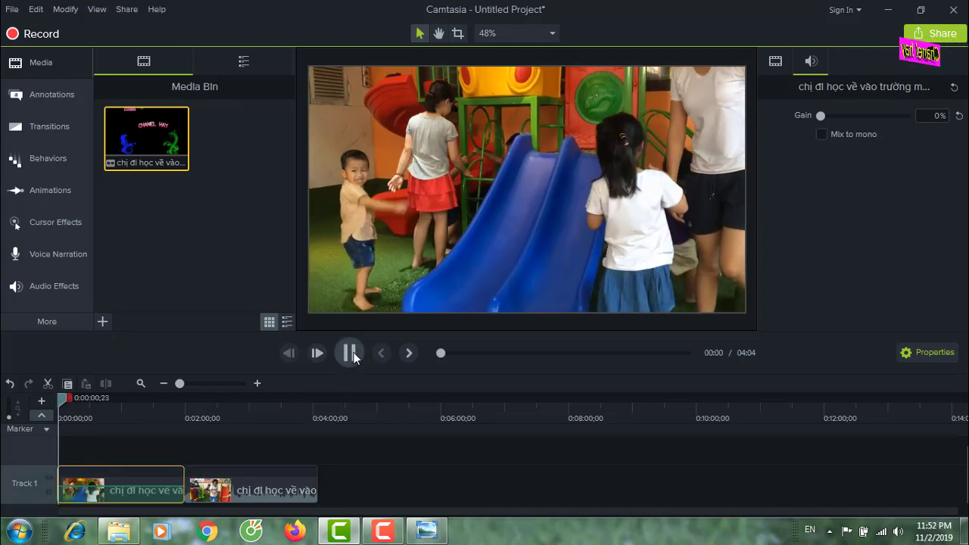
click(350, 353)
Raise the first clip's audio gain to about 103% and briefly play it to check the sound.
drag(820, 116, 876, 151)
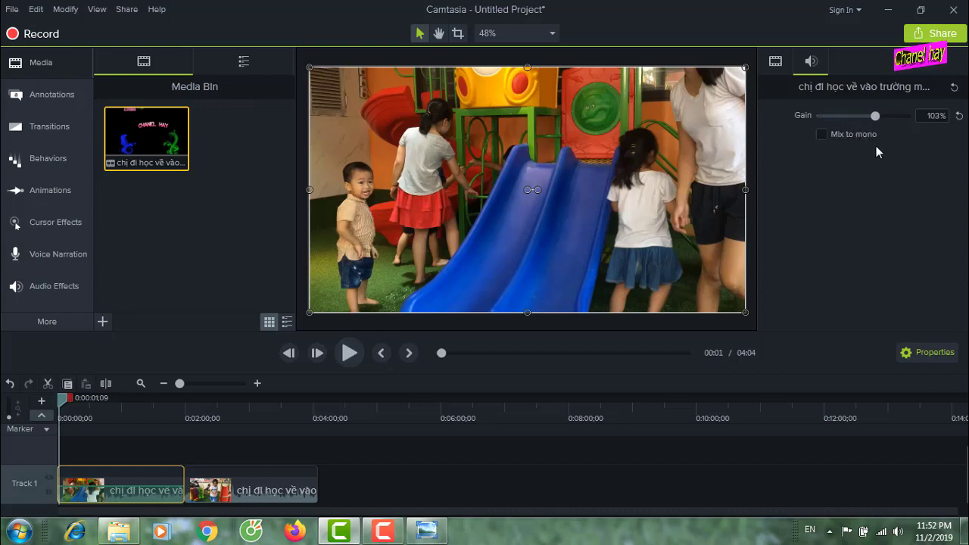
click(351, 353)
click(350, 352)
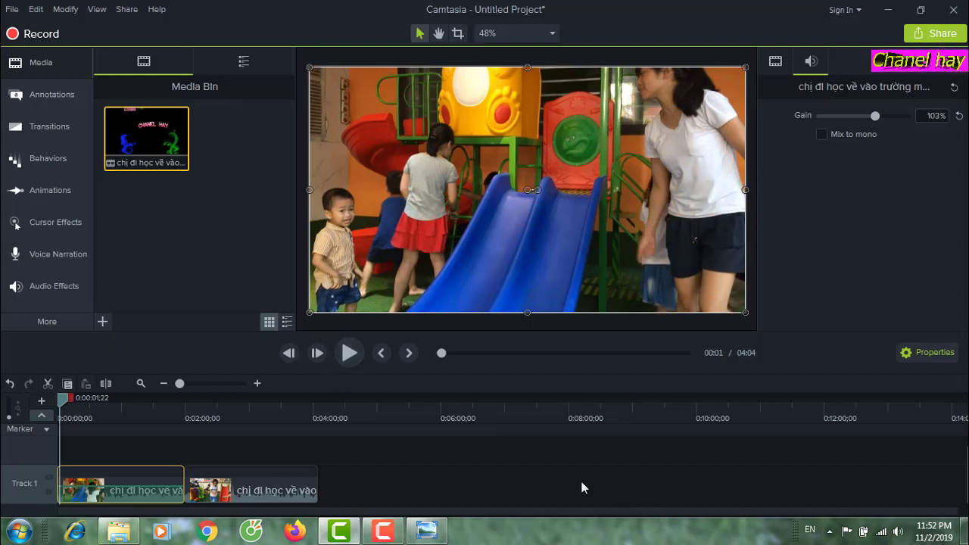
Separate the audio from the video of the first clip on Track 1.
scroll(581, 488, up, 1)
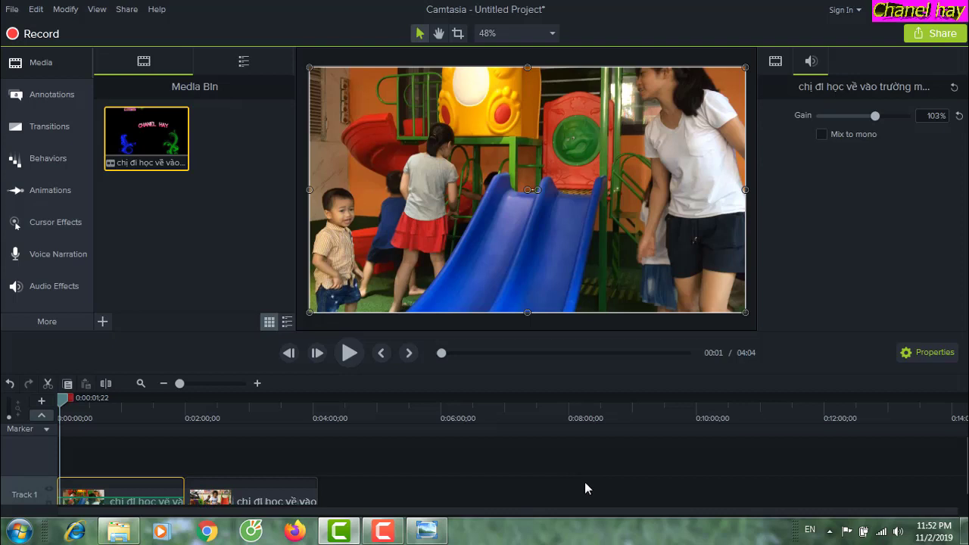
scroll(585, 483, down, 1)
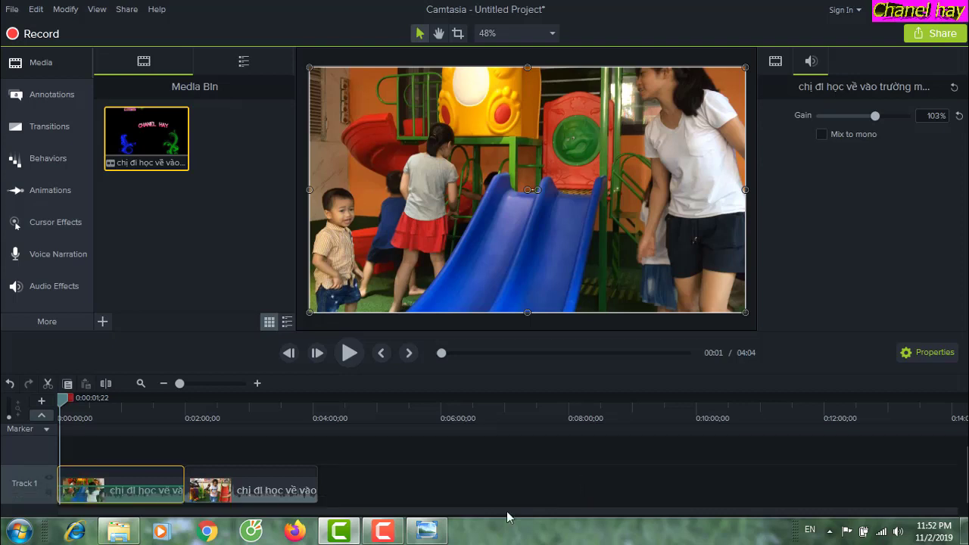
right_click(110, 501)
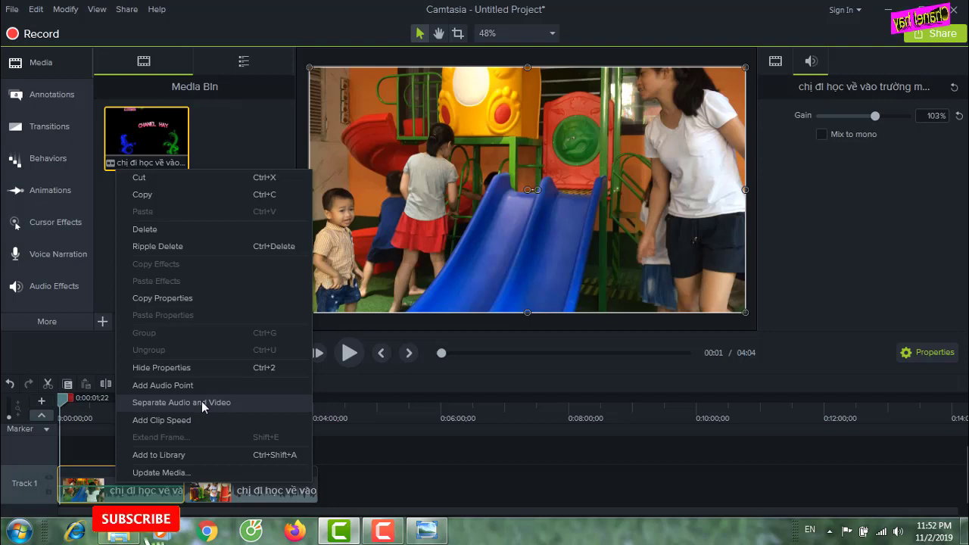
click(201, 402)
scroll(436, 477, up, 1)
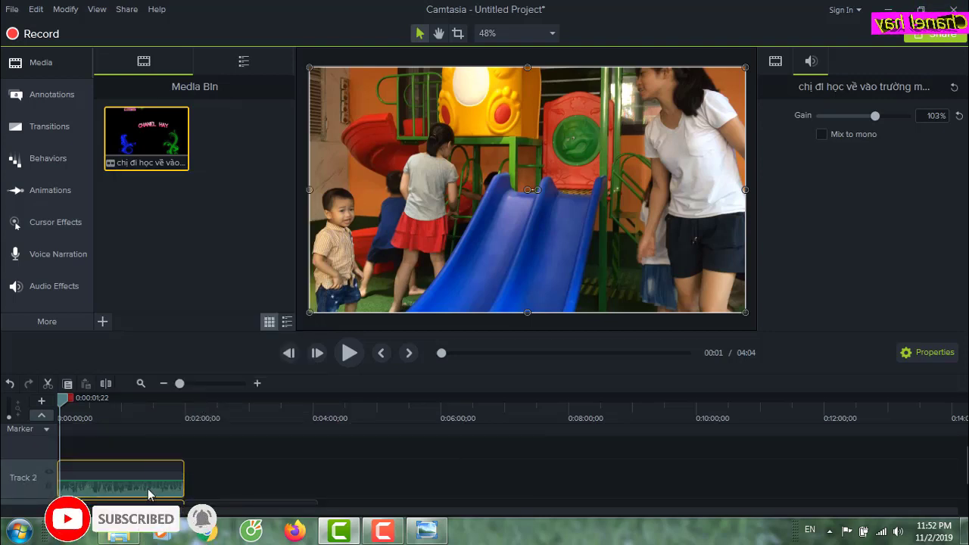
scroll(237, 477, down, 1)
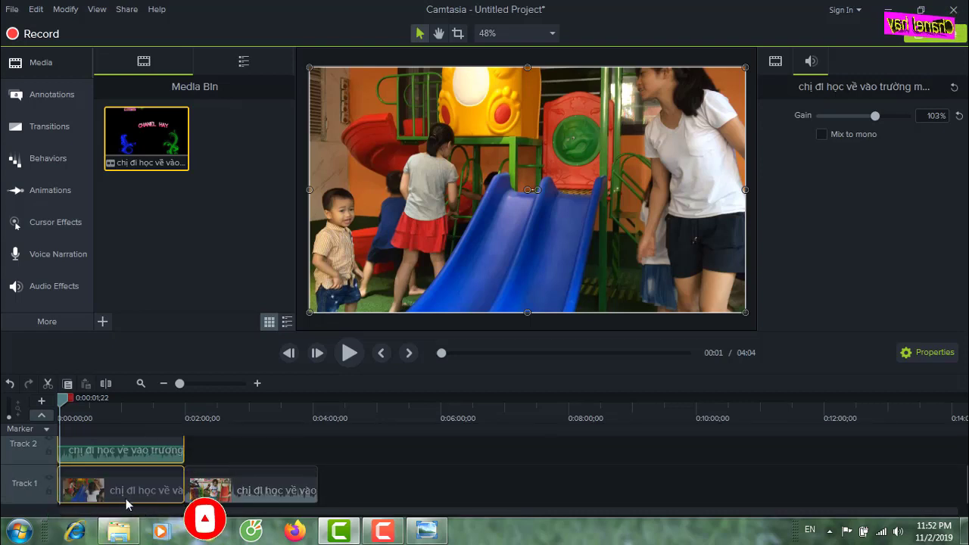
Delete the first clip's separated audio from Track 2 and briefly play the video to check the sound.
click(127, 458)
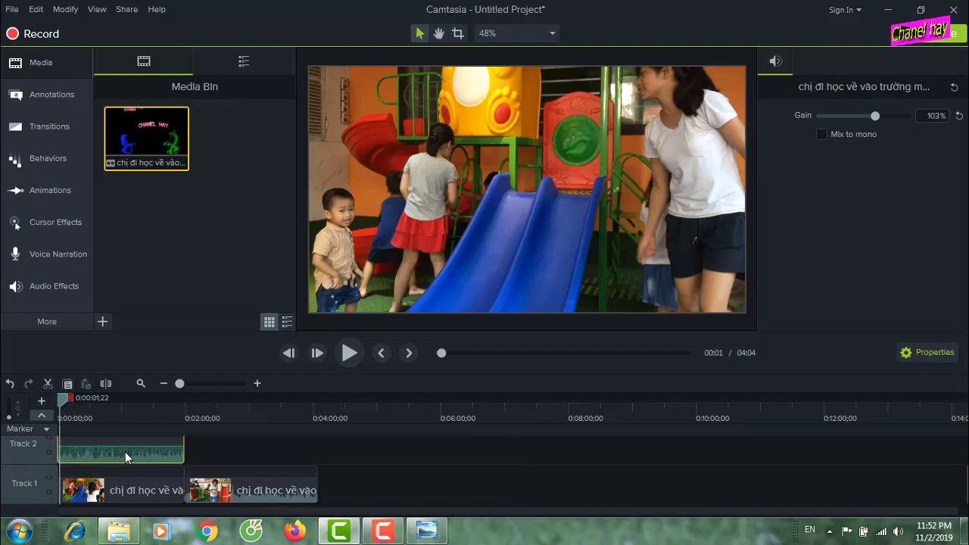
key(Delete)
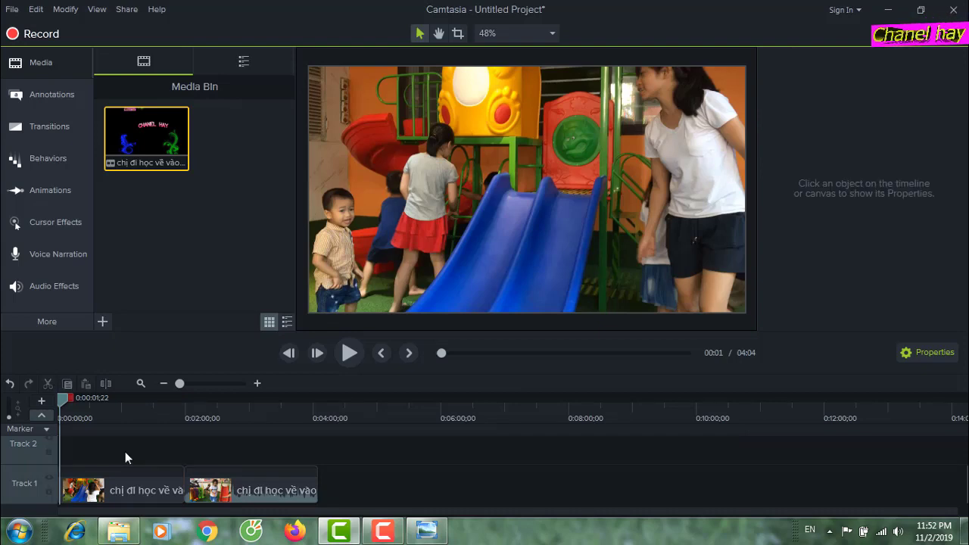
click(347, 355)
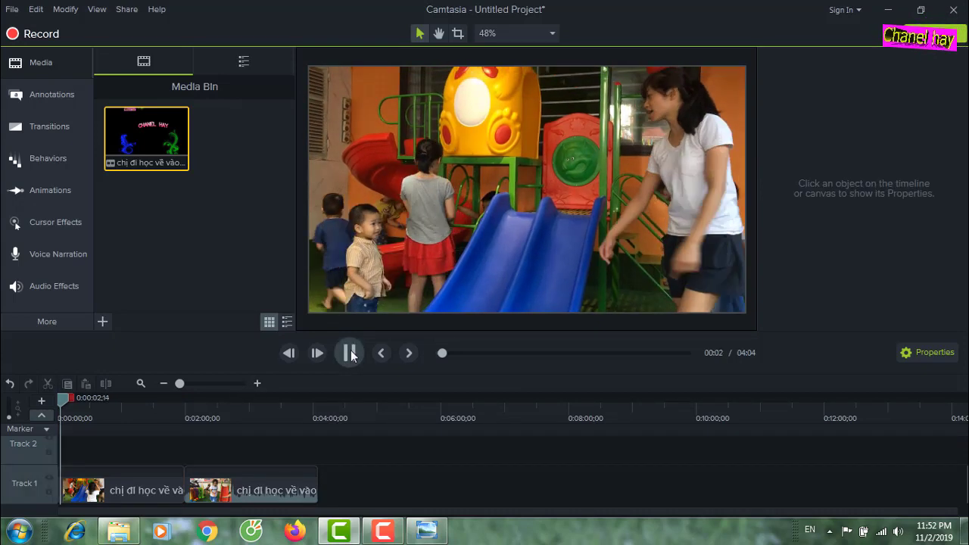
click(350, 354)
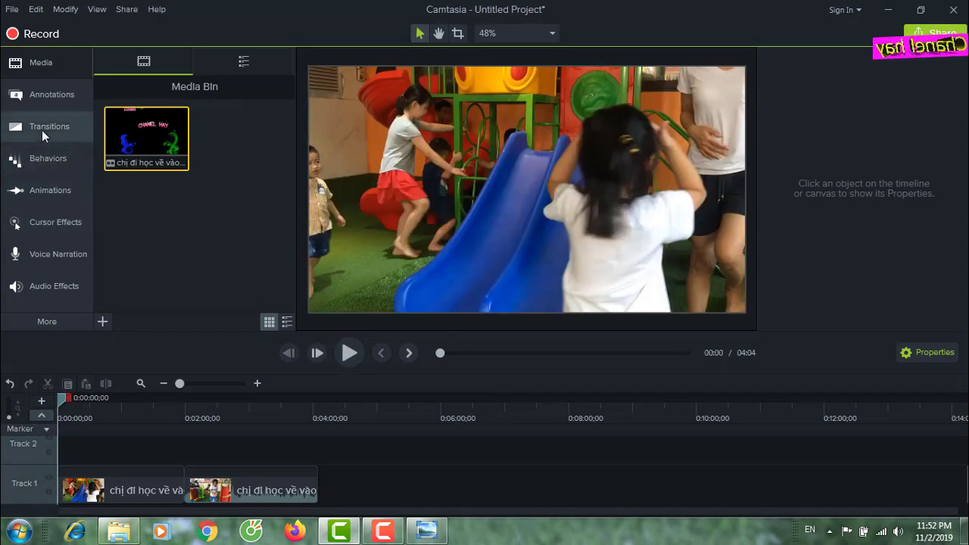
Look through the collection of available transitions to compare their effects.
click(42, 131)
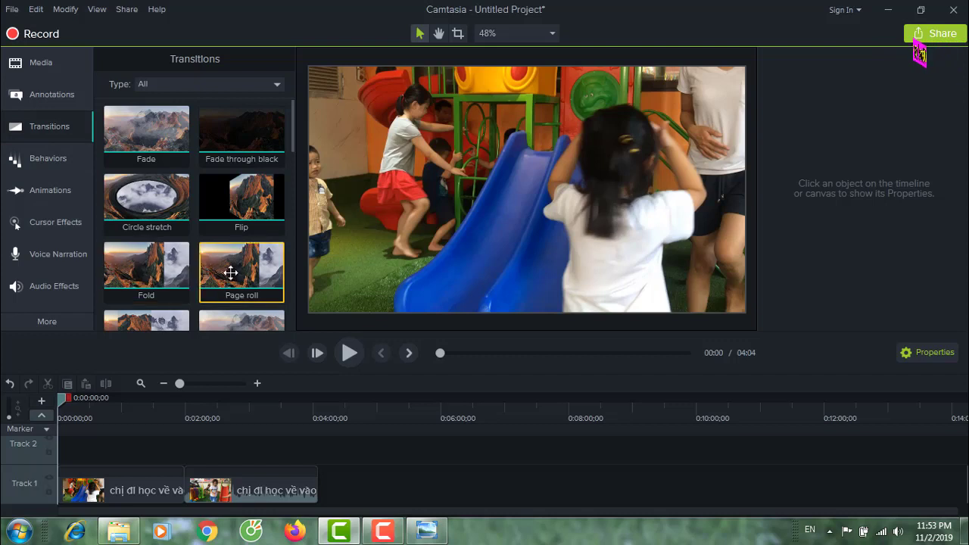
scroll(231, 279, down, 1)
scroll(231, 278, up, 1)
scroll(231, 273, down, 3)
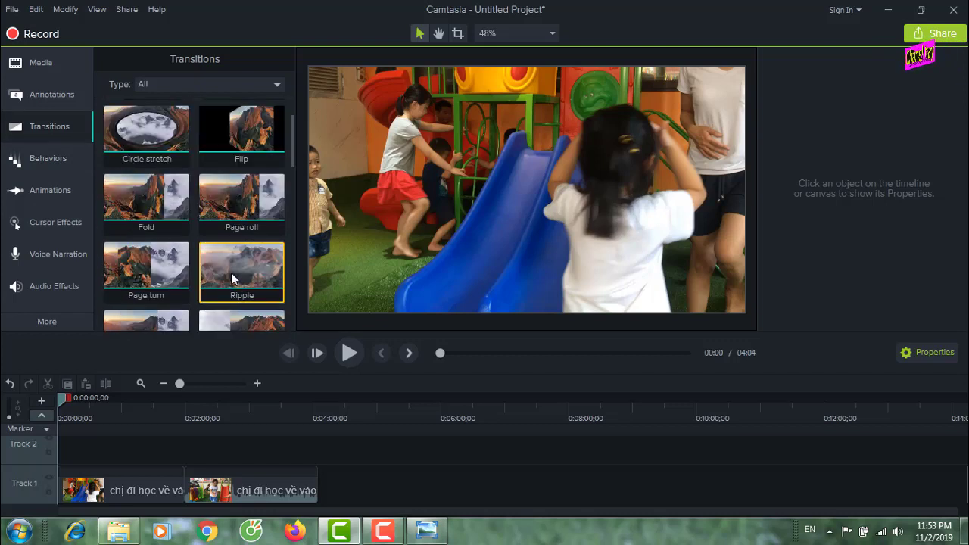
scroll(231, 273, down, 3)
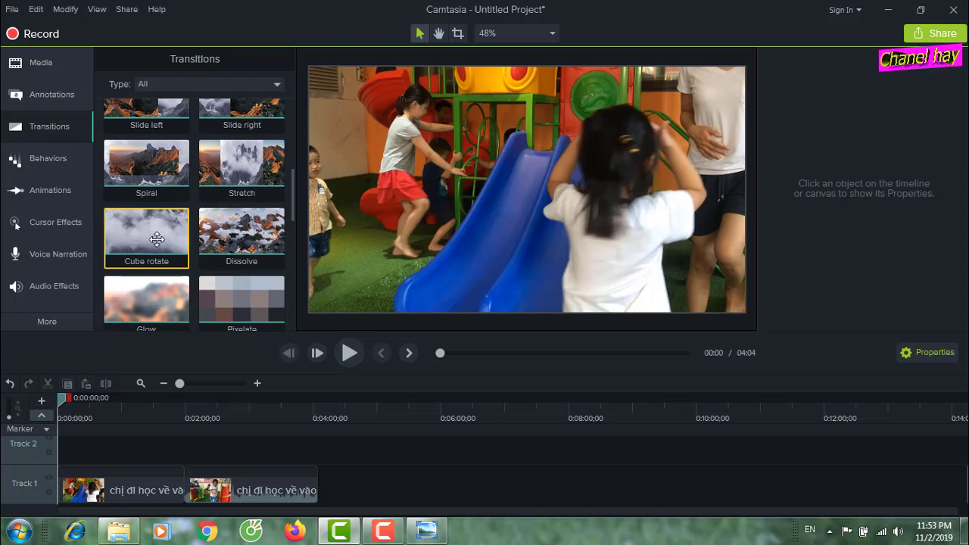
scroll(157, 242, down, 5)
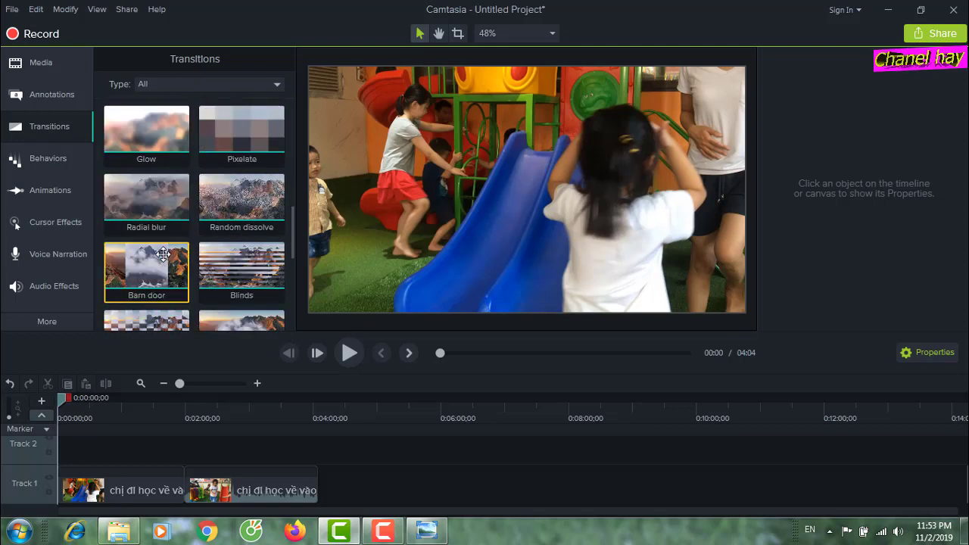
scroll(163, 255, down, 3)
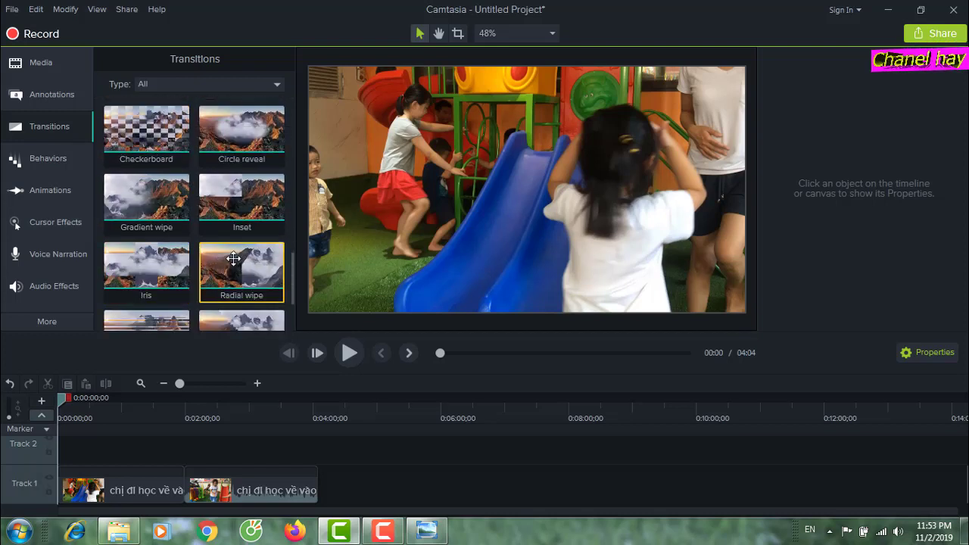
scroll(234, 255, down, 2)
scroll(235, 259, down, 1)
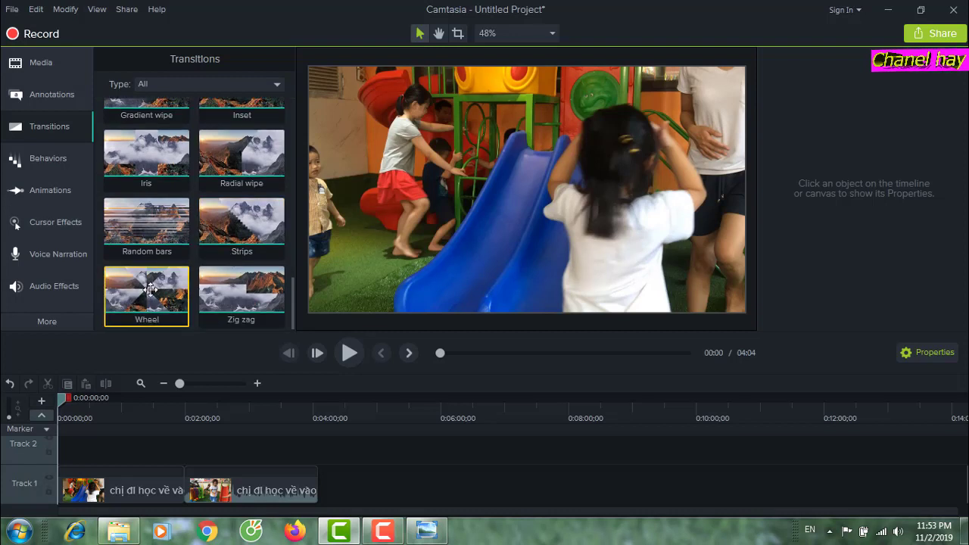
scroll(151, 289, up, 3)
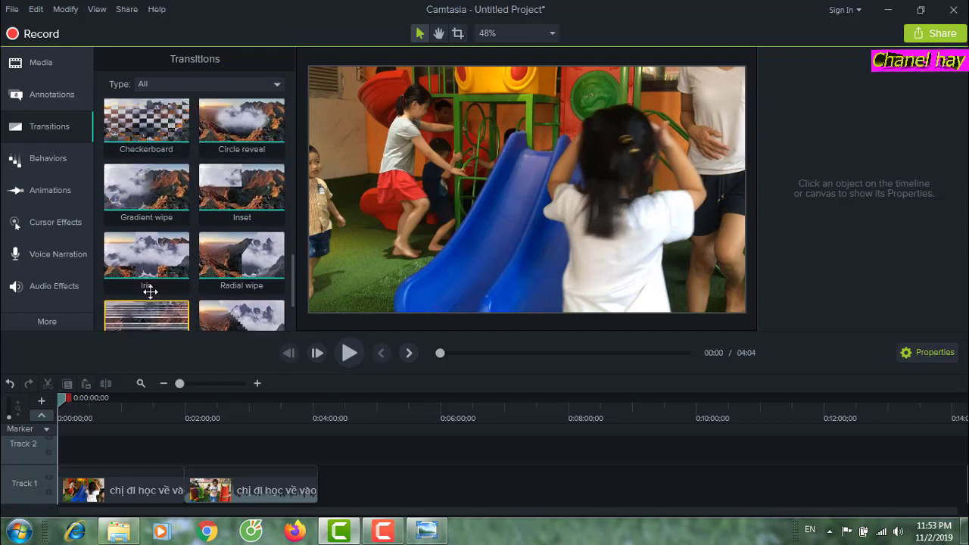
scroll(151, 291, up, 2)
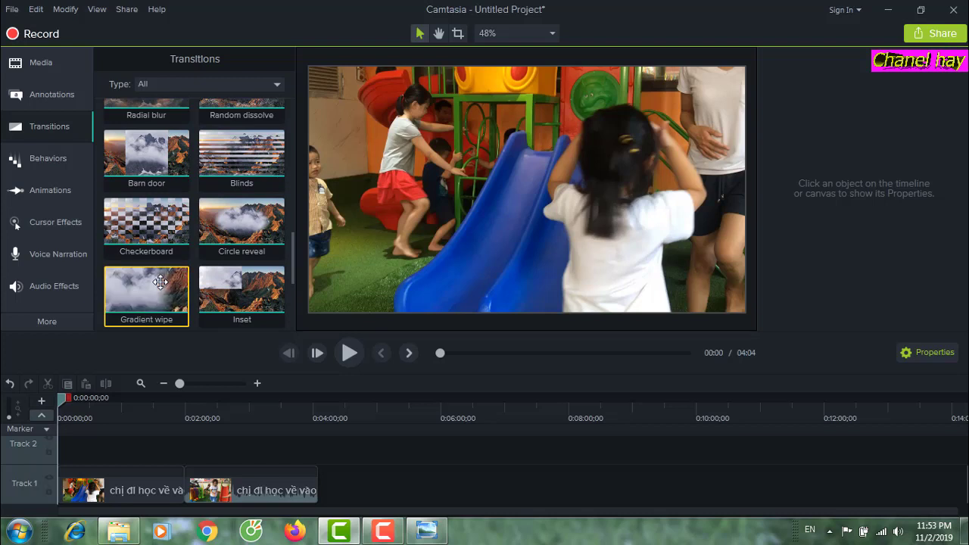
scroll(159, 284, up, 1)
scroll(161, 283, up, 2)
scroll(161, 283, down, 3)
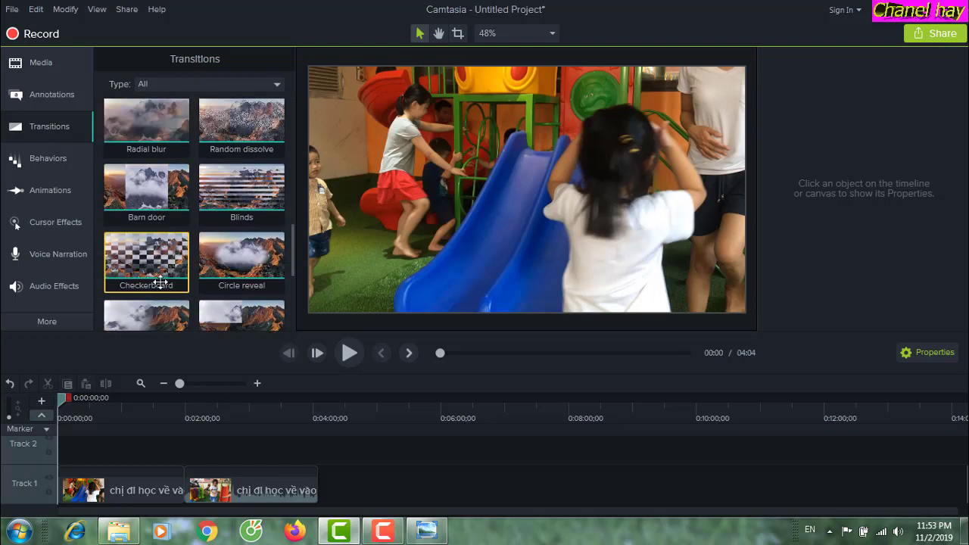
scroll(160, 283, down, 1)
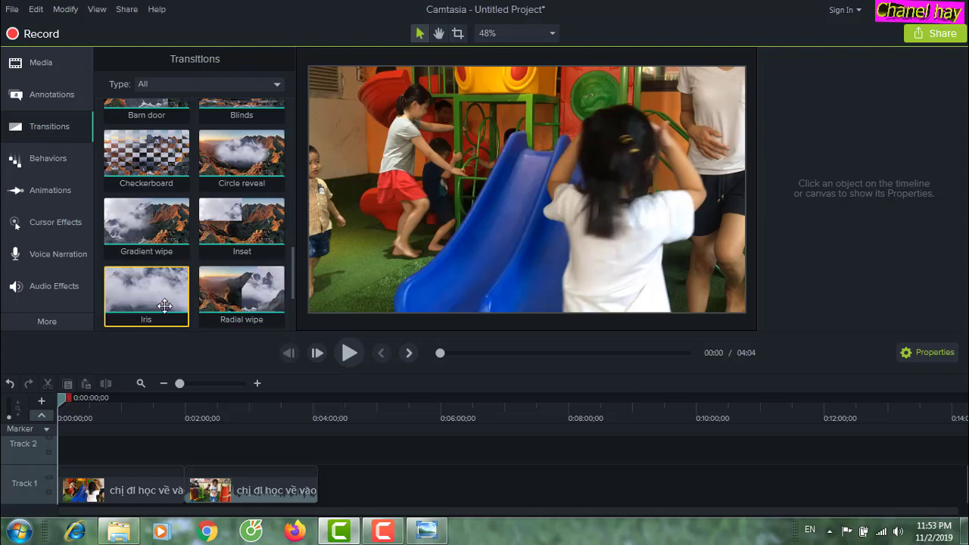
Add the Cube rotate transition to the start of the first clip on Track 1 and briefly preview it.
scroll(164, 306, up, 3)
scroll(164, 306, up, 2)
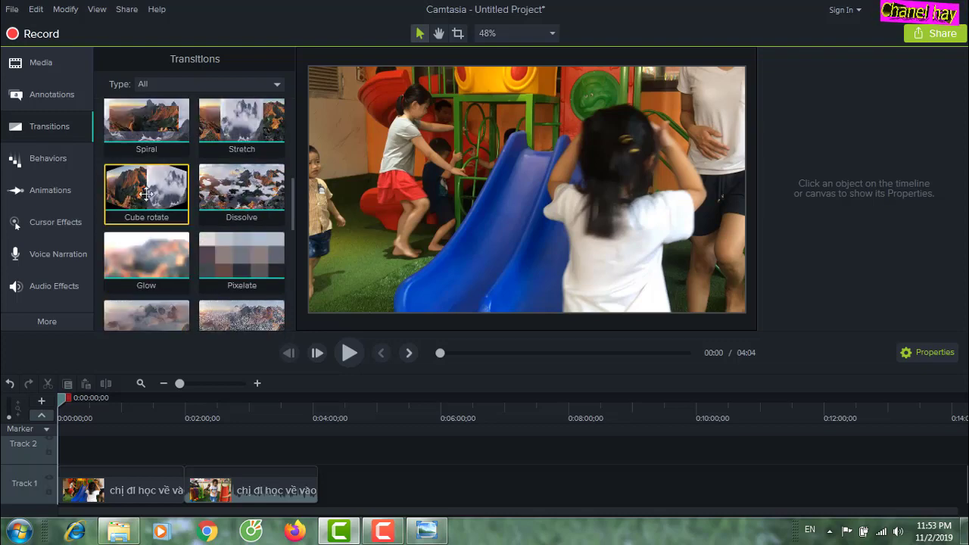
drag(146, 193, 64, 479)
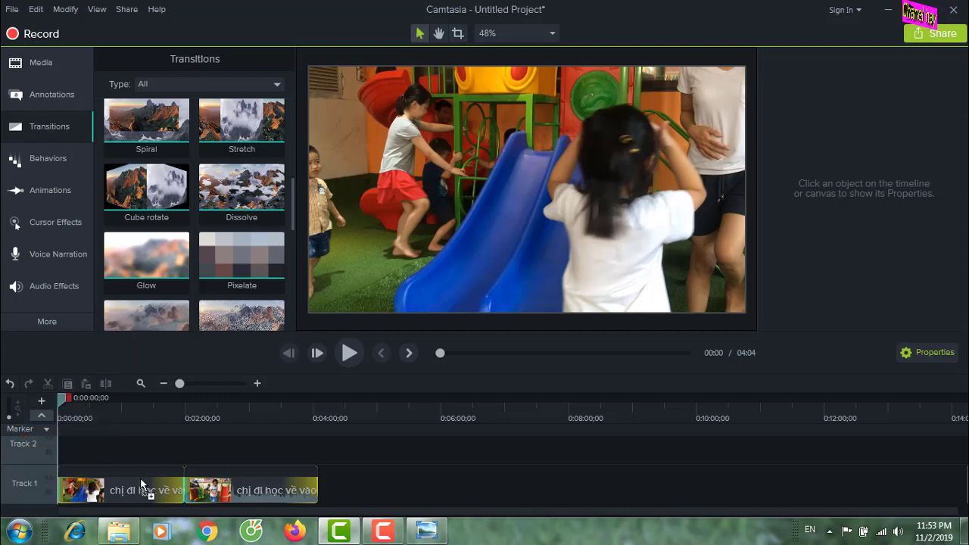
drag(140, 477, 60, 485)
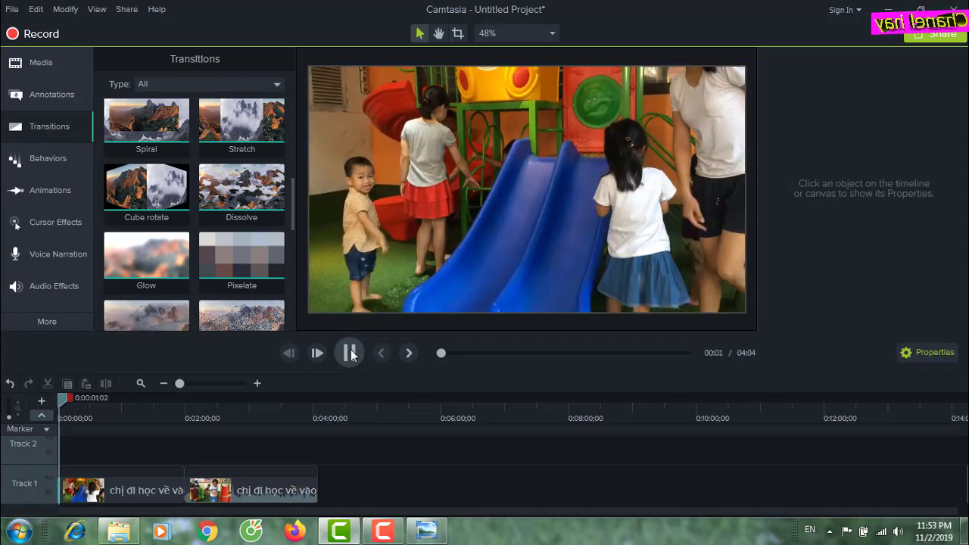
click(350, 353)
Add the Fade transition at the join between the two clips on Track 1.
drag(190, 490, 186, 481)
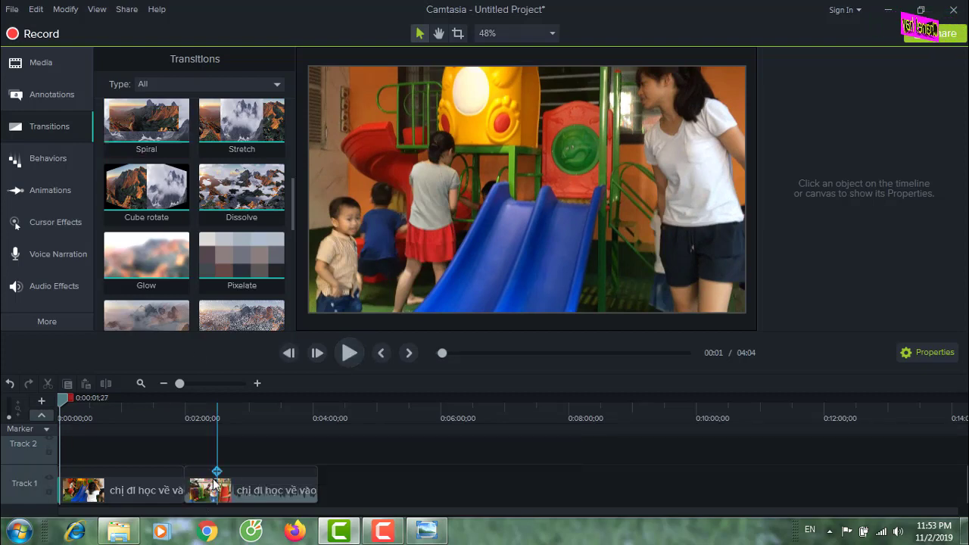
drag(292, 210, 303, 119)
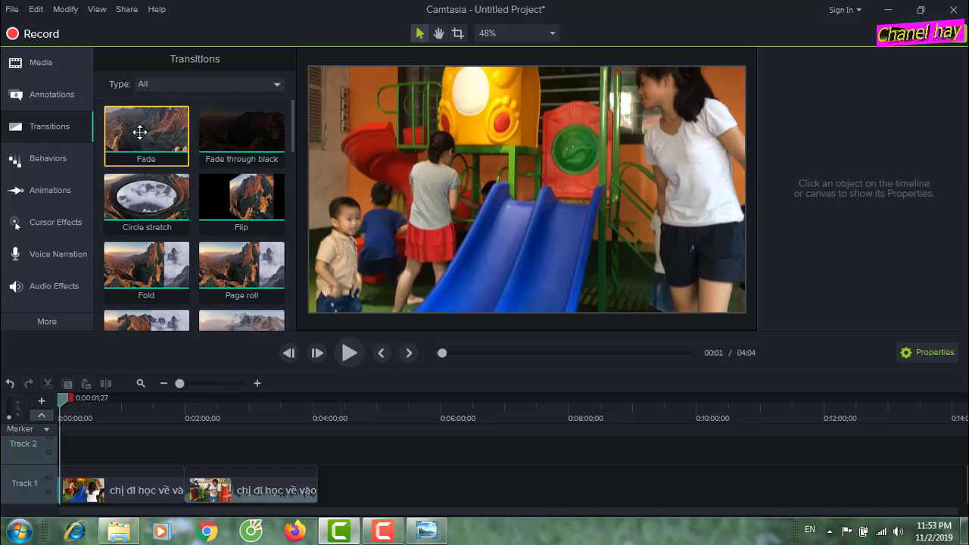
drag(153, 150, 184, 488)
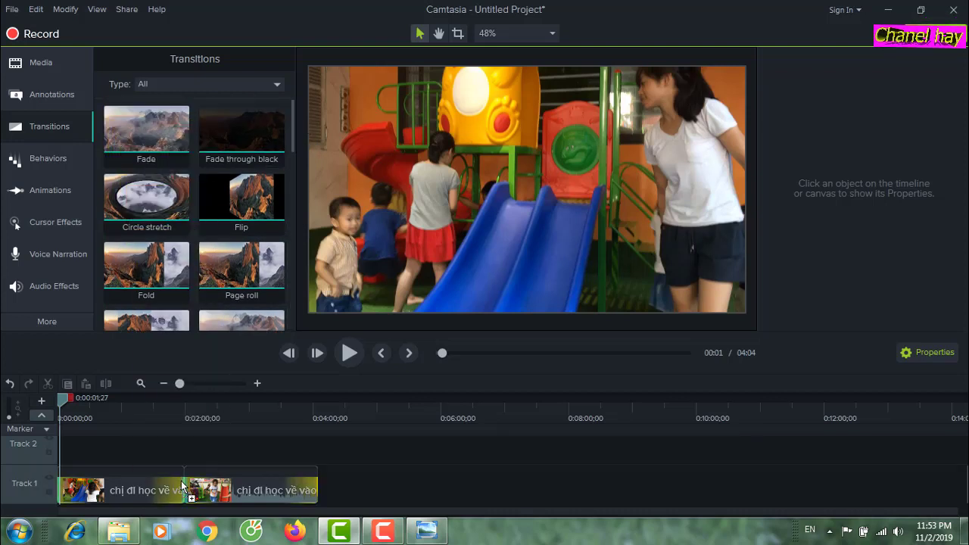
Play the timeline from shortly before the join of the two clips to preview the transition between them.
click(176, 414)
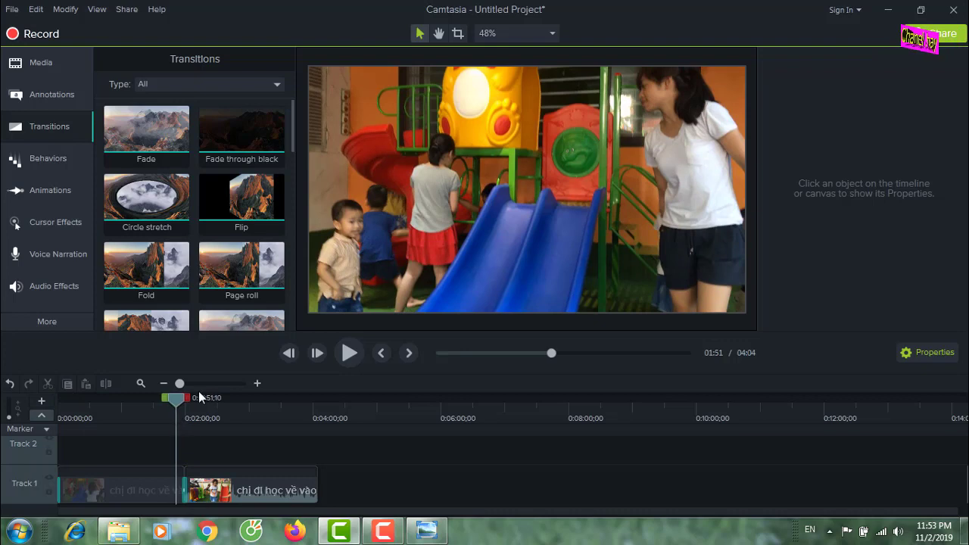
click(349, 353)
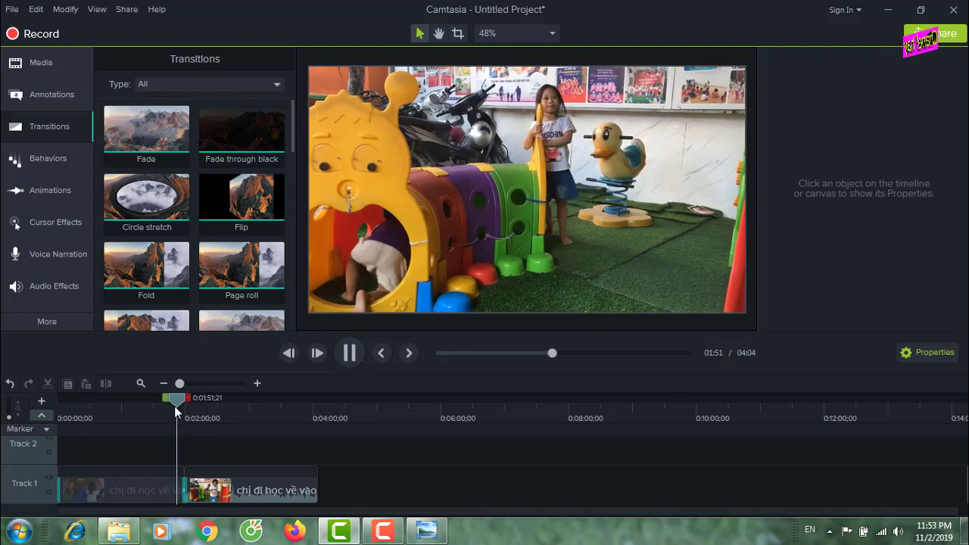
key(space)
click(180, 415)
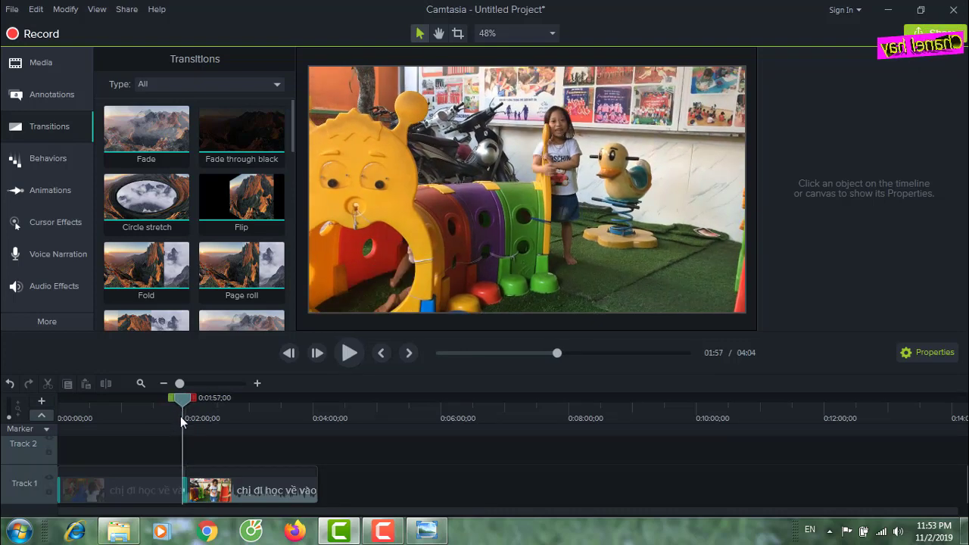
click(347, 356)
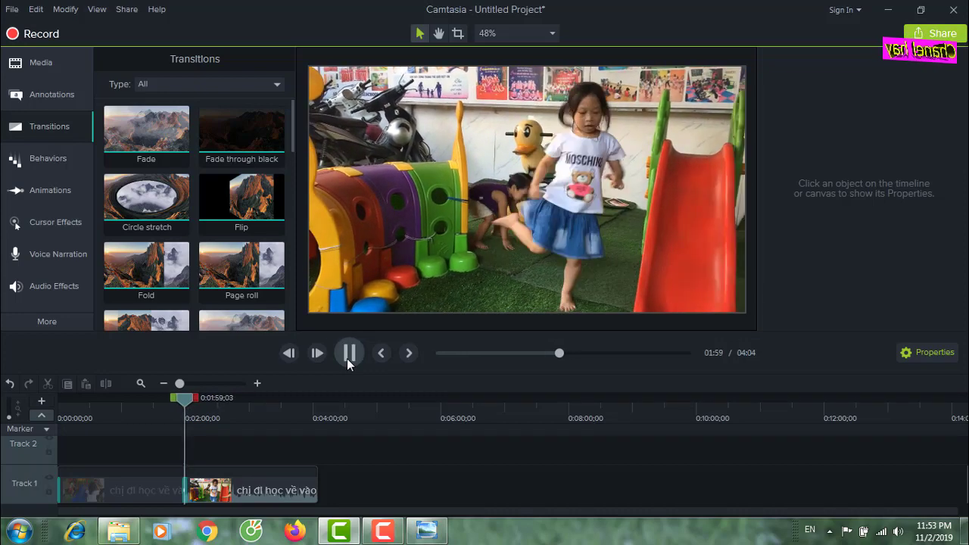
click(347, 355)
Move the playhead back to about 27 seconds and import the music file nhạc đầu tay.mp3 into the Media Bin.
drag(188, 400, 90, 427)
click(34, 64)
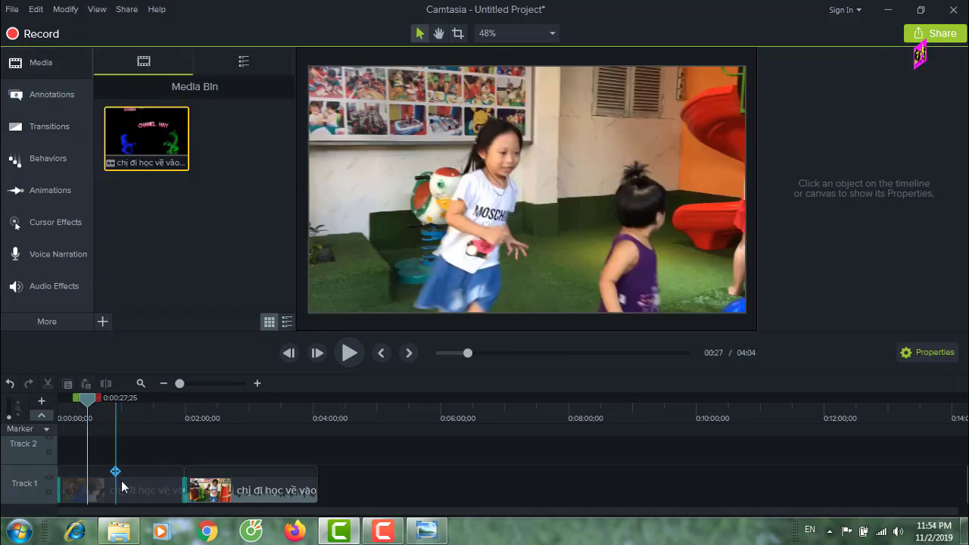
right_click(230, 180)
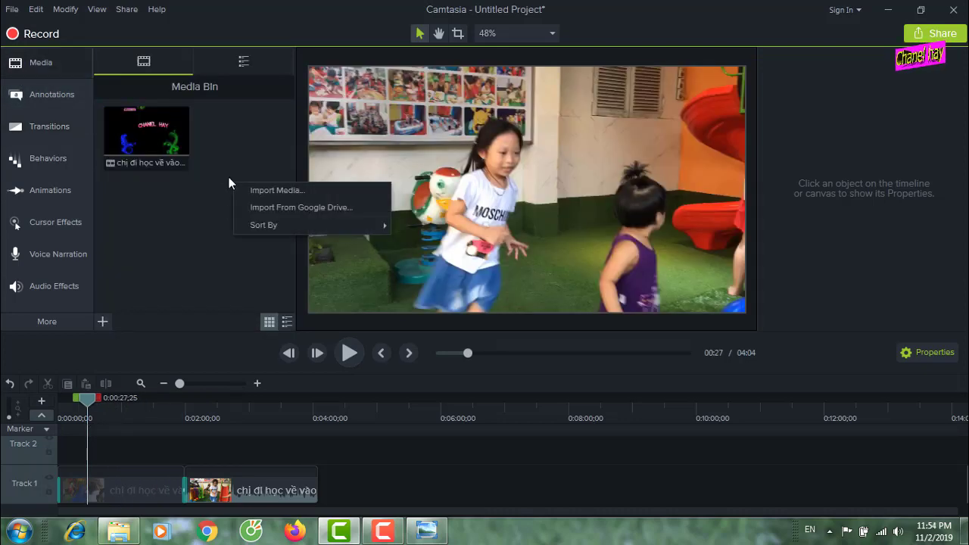
click(260, 191)
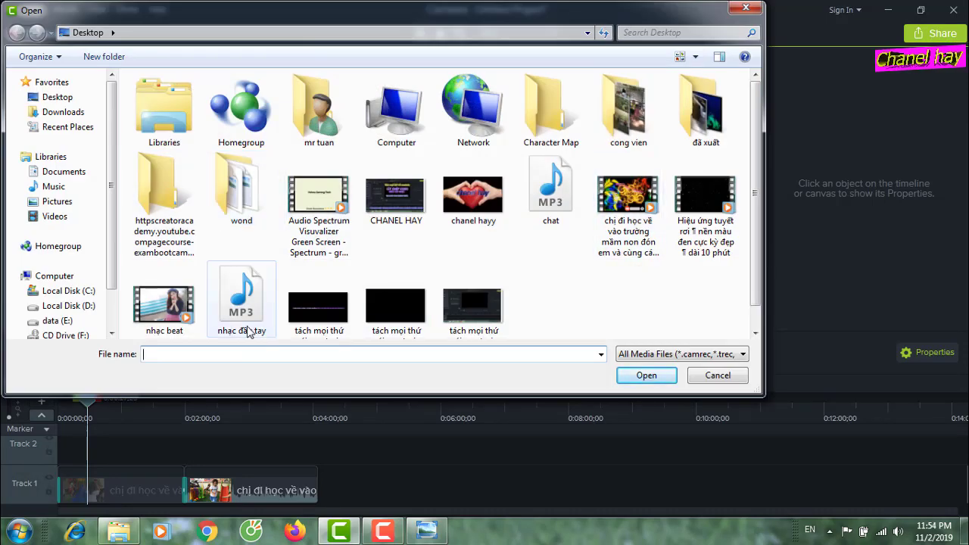
double_click(242, 303)
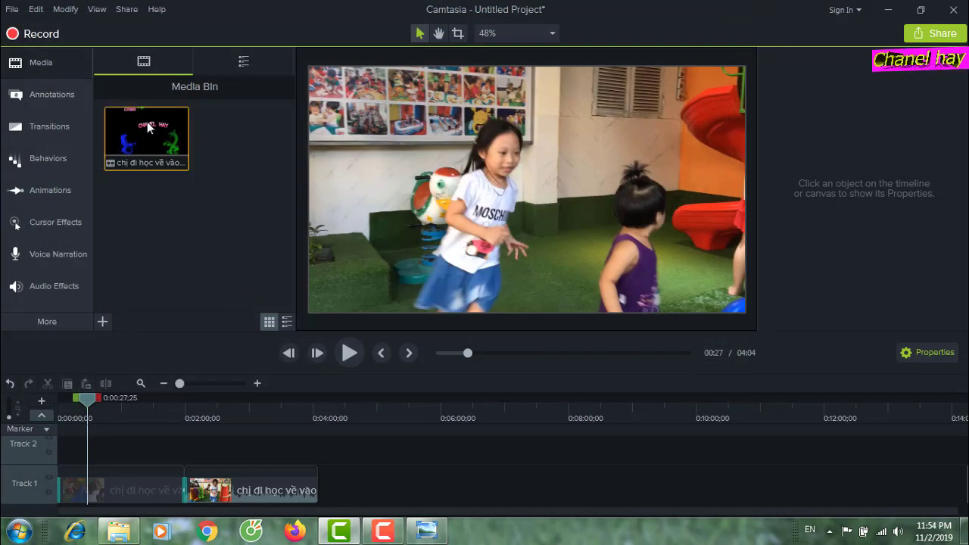
Add nhạc đầu tay.mp3 to the timeline and place it at the start of Track 2.
right_click(249, 156)
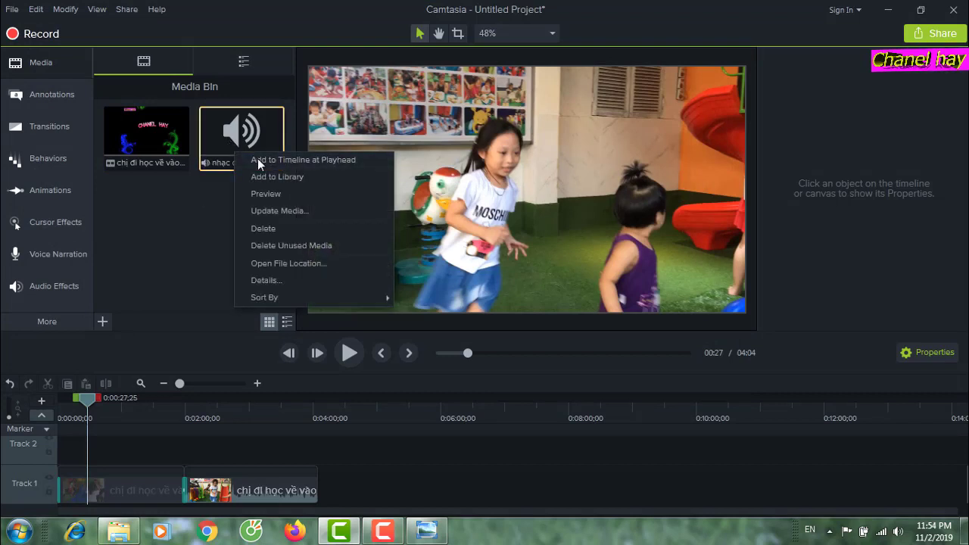
click(257, 159)
drag(98, 471, 61, 475)
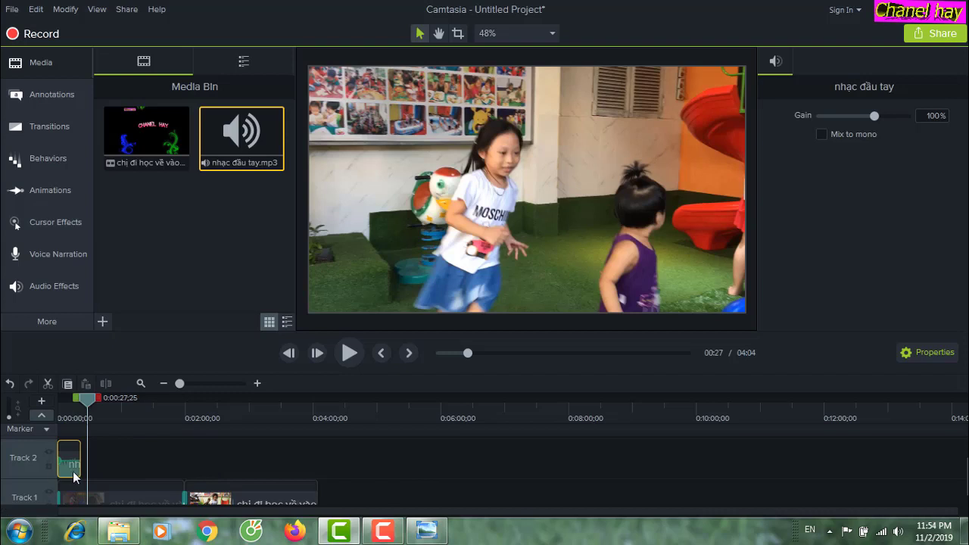
Delete the music clip from Track 2 and play the timeline up to about 29 seconds.
key(Delete)
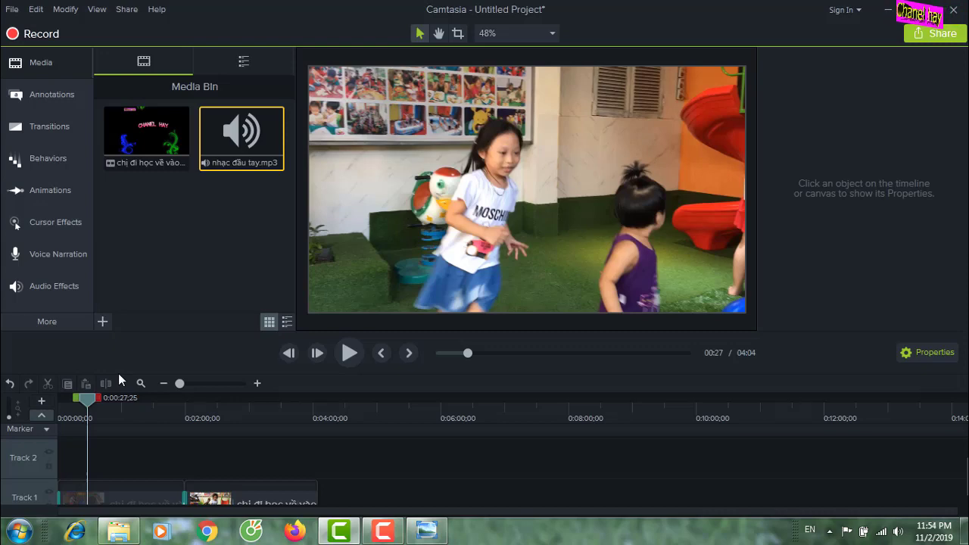
click(347, 354)
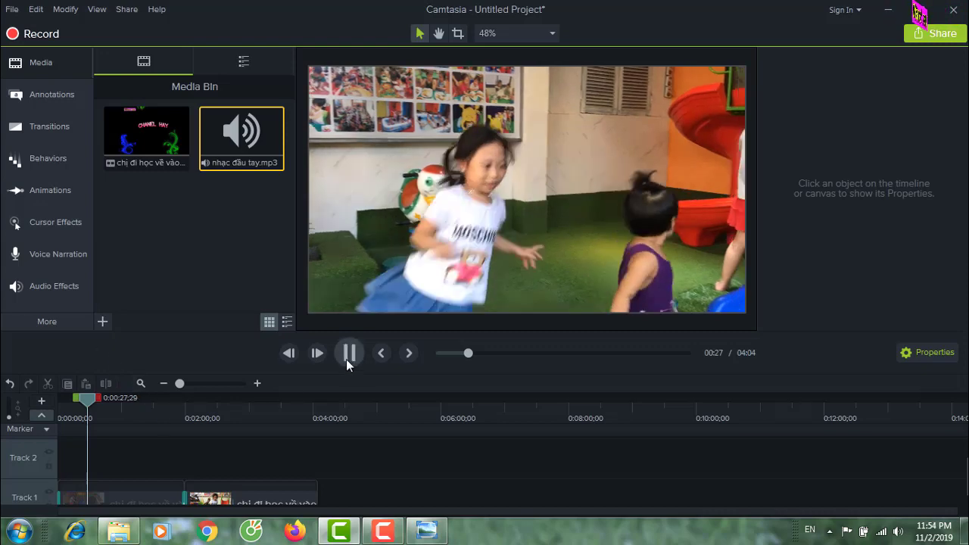
click(353, 356)
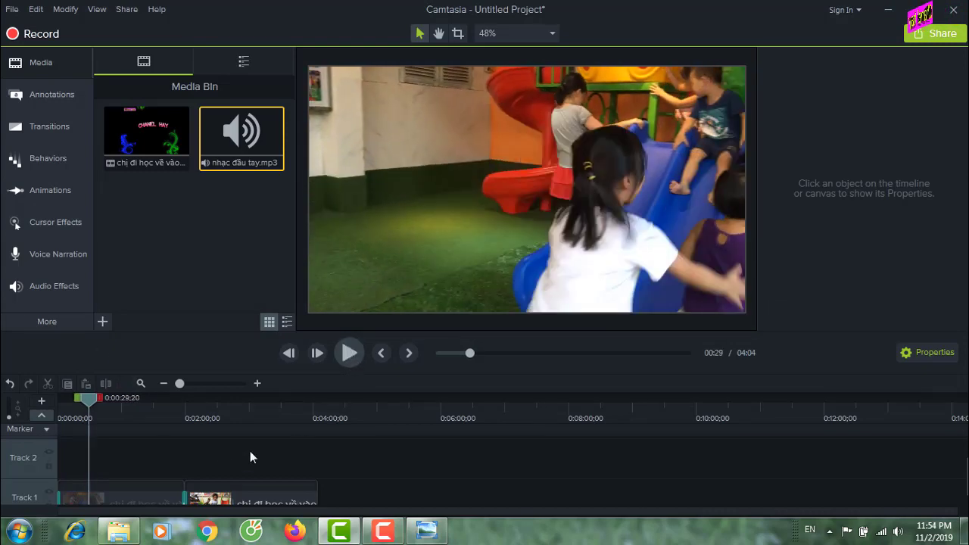
Split the first video clip on Track 1 at 0:00:29;20 and again at 0:00:33;20.
click(150, 498)
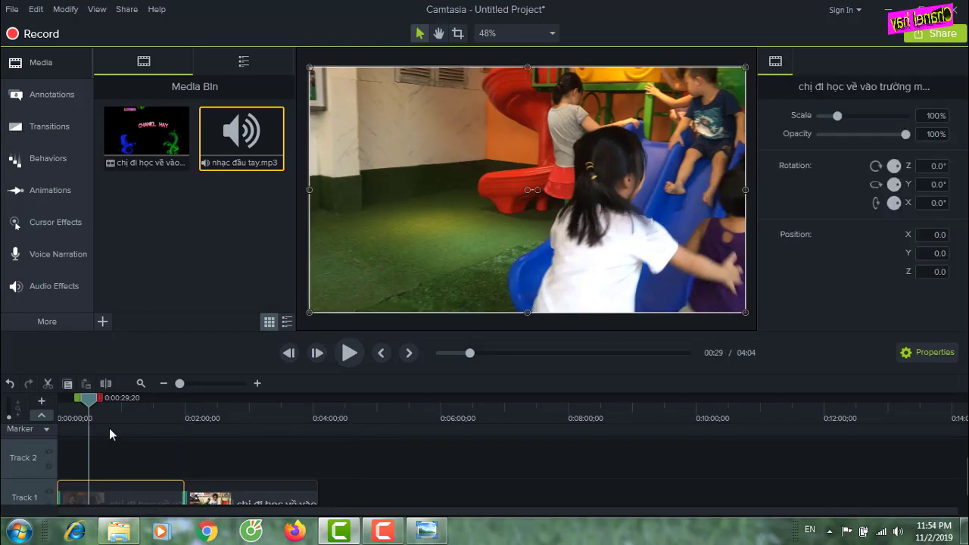
click(106, 384)
mouse_move(90, 400)
mouse_down()
mouse_move(101, 408)
mouse_move(95, 431)
mouse_move(99, 399)
mouse_move(97, 426)
mouse_move(92, 412)
mouse_up()
click(123, 499)
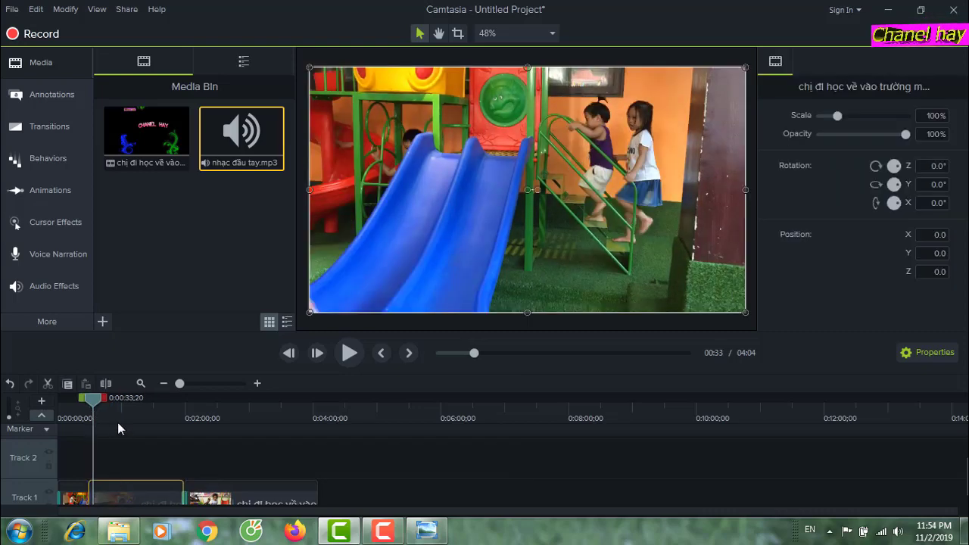
click(106, 383)
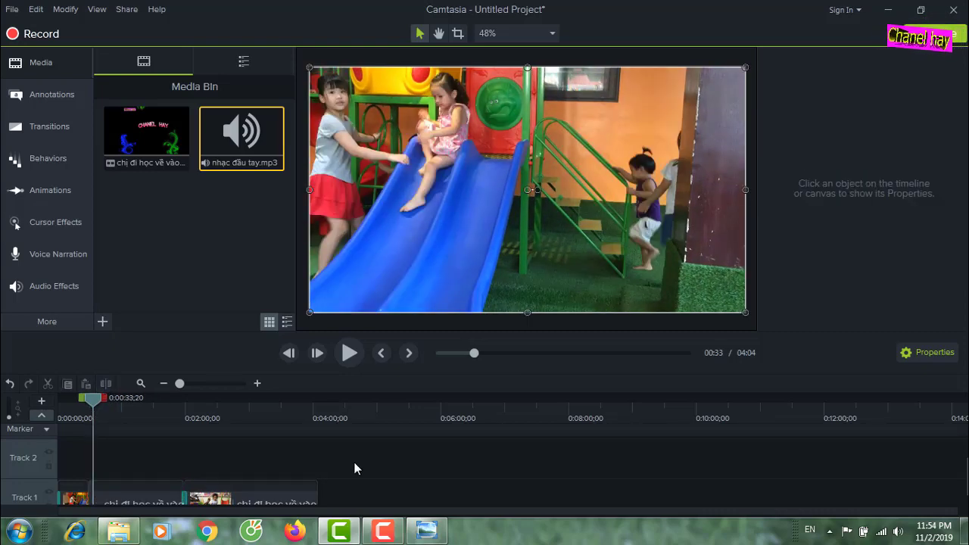
Apply the Clip Speed effect to the short segment between the two cuts and show its effect bar on the timeline.
drag(179, 385, 216, 393)
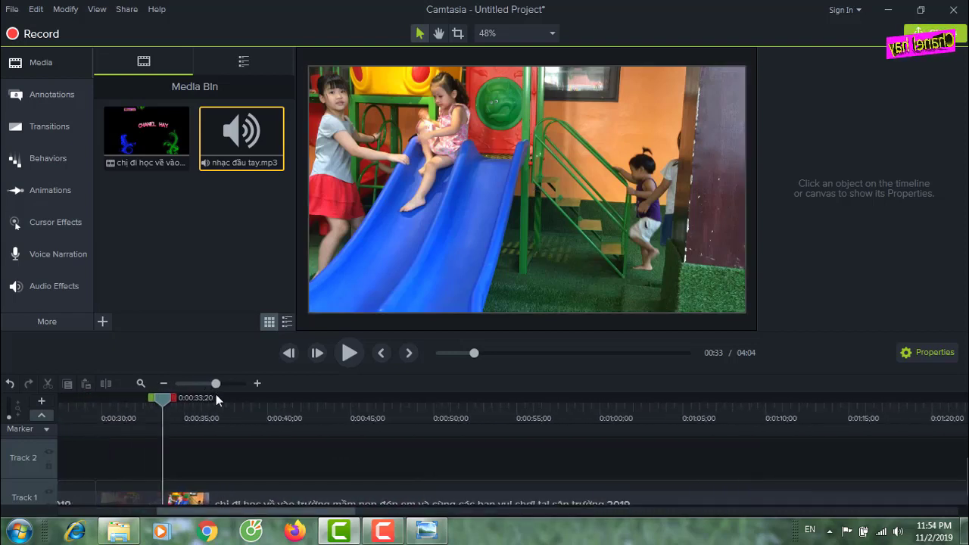
scroll(250, 468, down, 1)
click(127, 487)
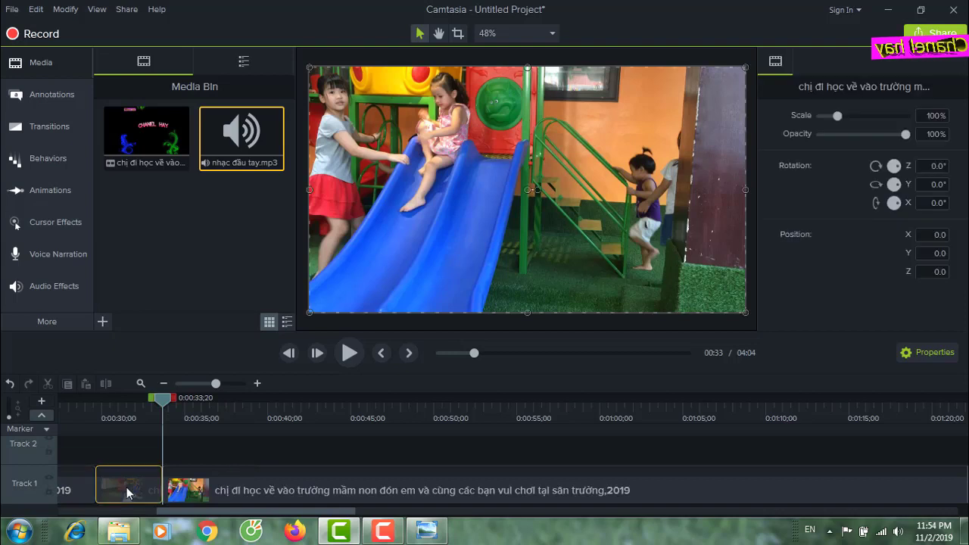
drag(148, 418, 123, 416)
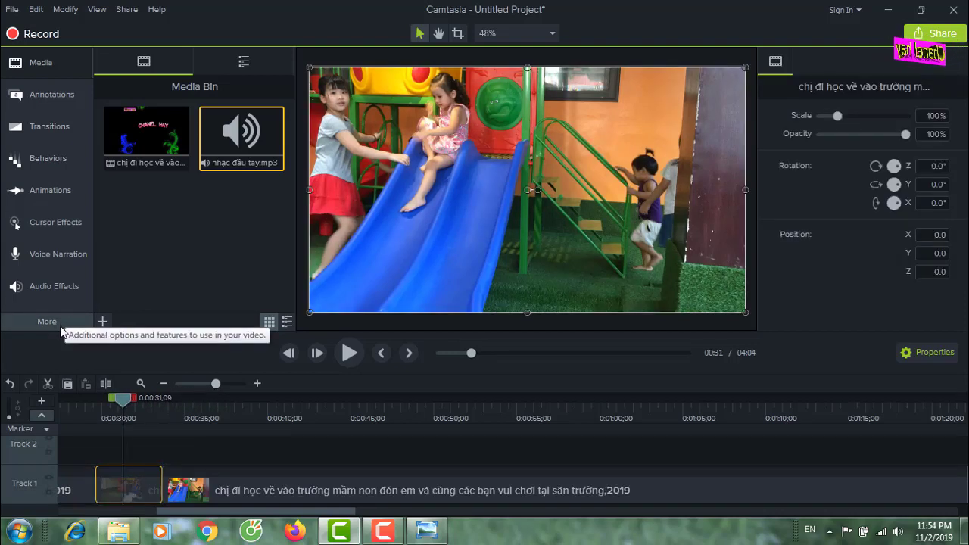
click(68, 287)
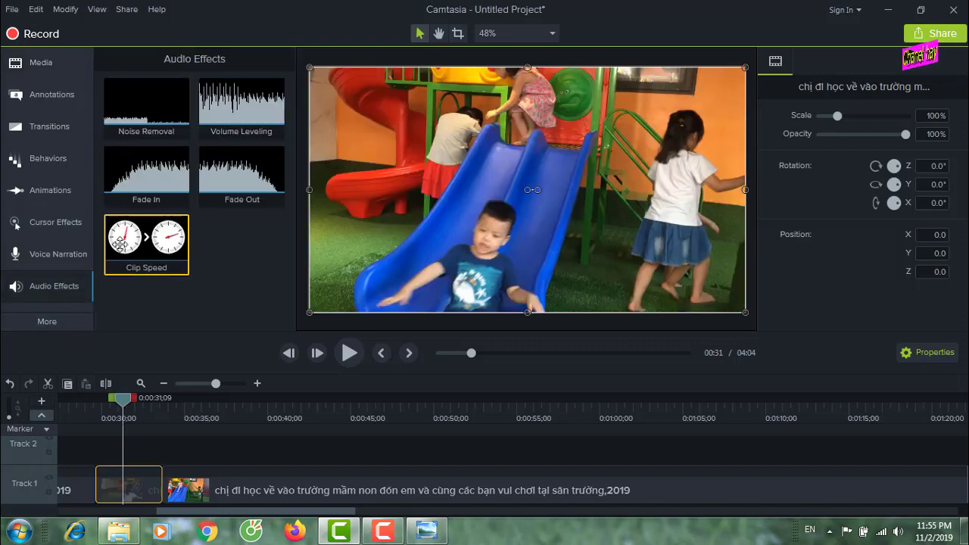
drag(125, 244, 129, 494)
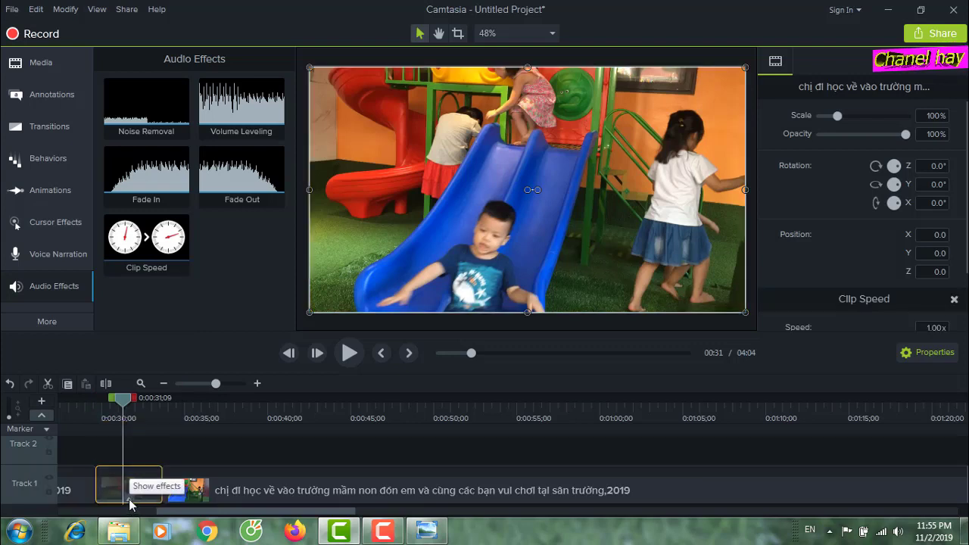
click(129, 501)
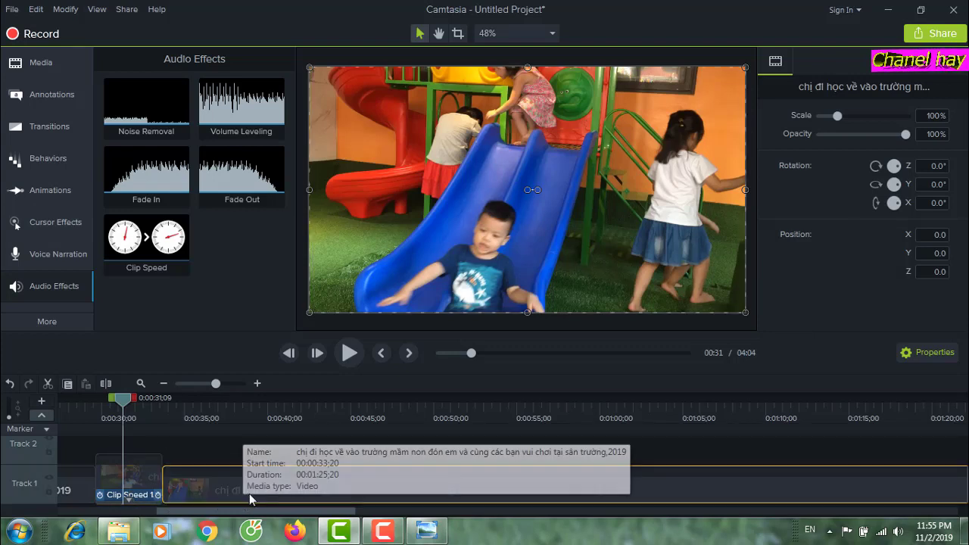
Move the two clips after the short segment further along Track 1, keeping them joined, to leave free space behind the segment.
click(249, 493)
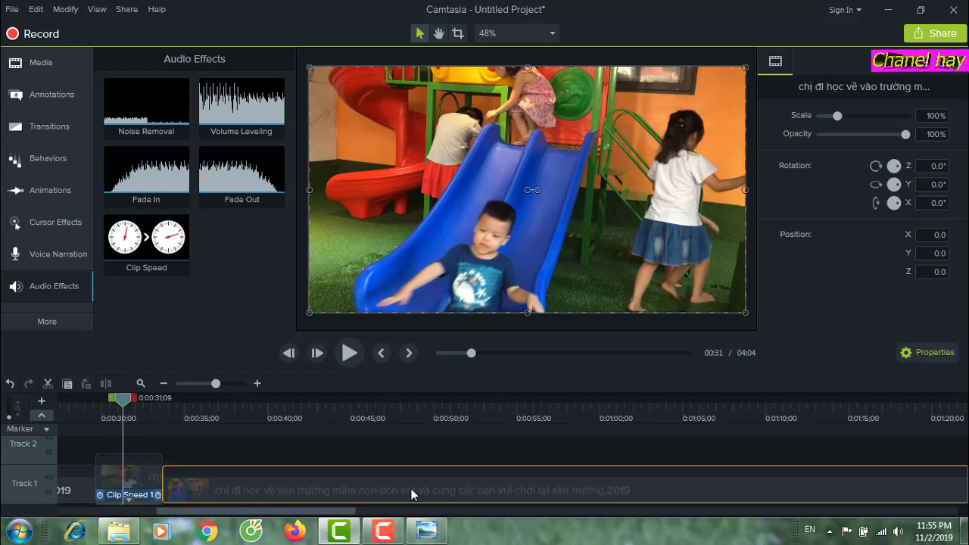
drag(412, 493, 412, 493)
drag(194, 386, 192, 384)
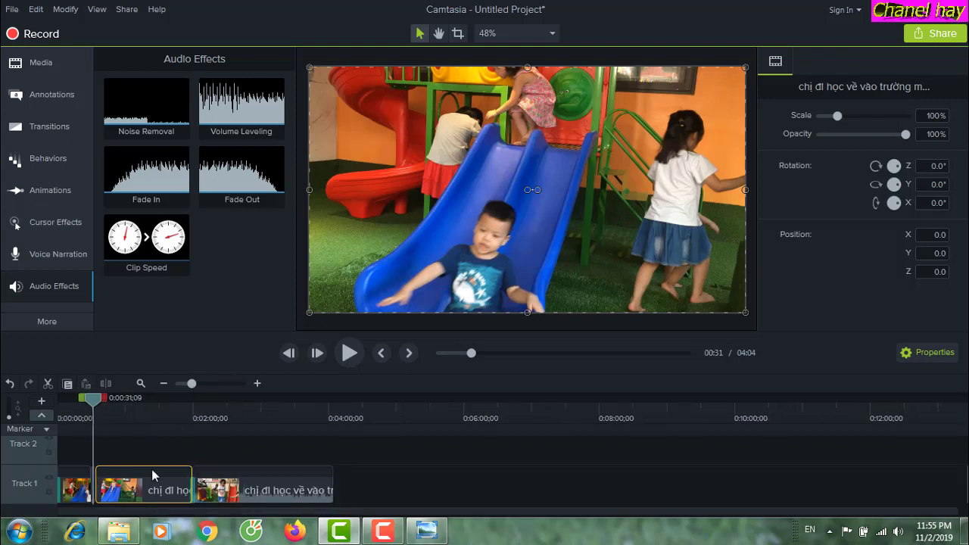
drag(336, 489, 459, 485)
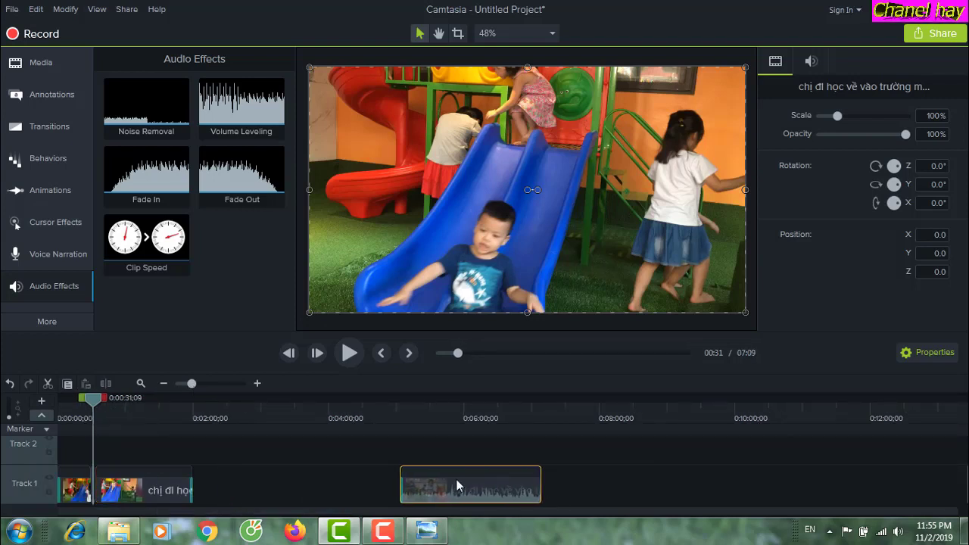
drag(169, 488, 374, 491)
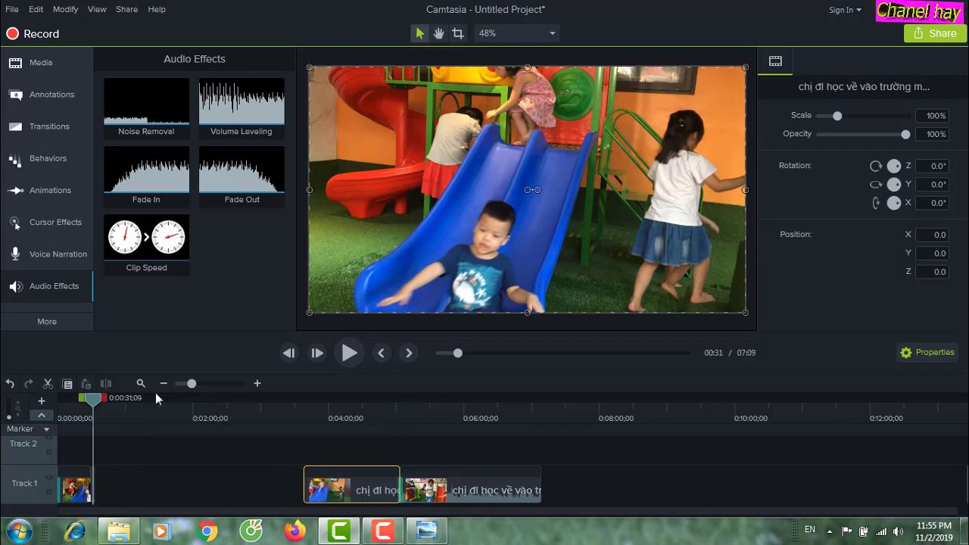
Slow the short segment down to 0.55x by stretching its Clip Speed duration to 7 seconds 7 frames.
drag(189, 384, 225, 393)
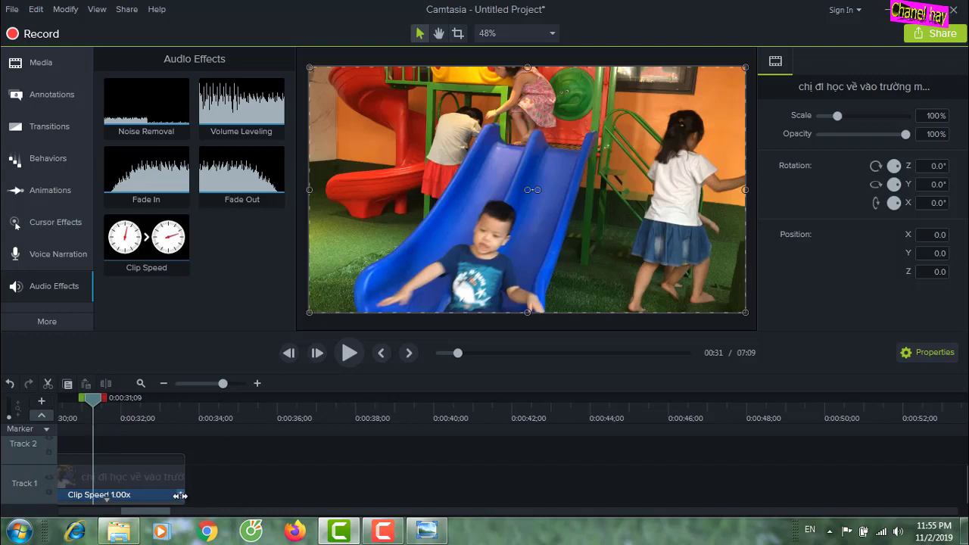
drag(181, 496, 307, 496)
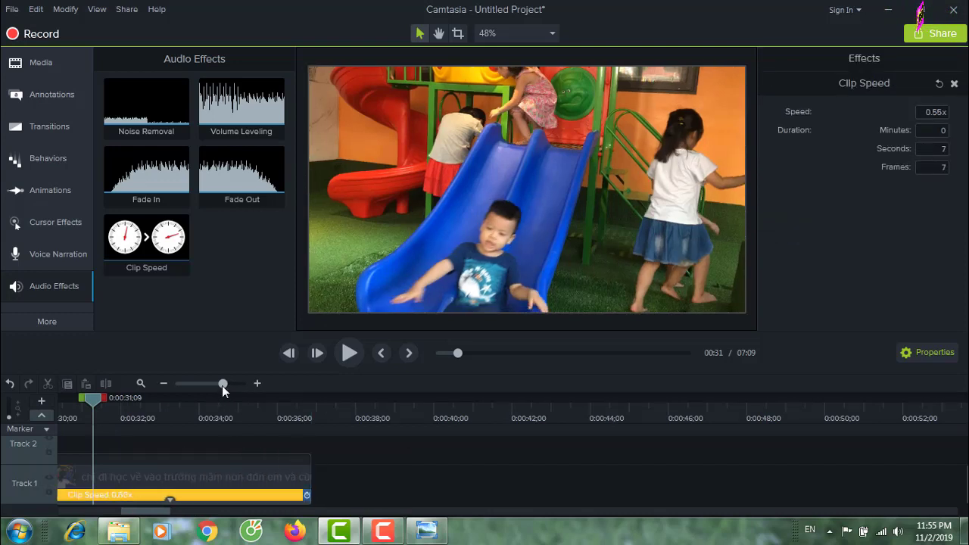
drag(222, 383, 184, 384)
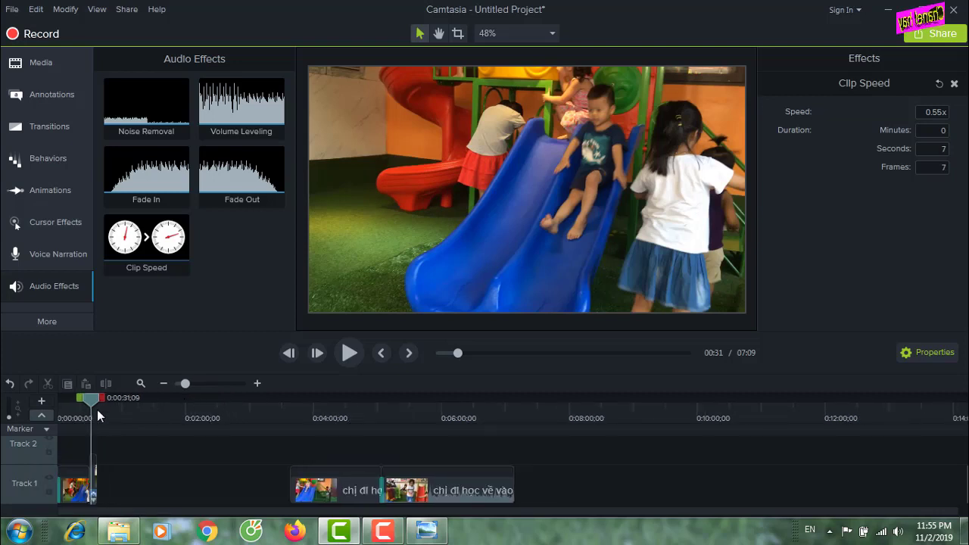
Play the timeline from before the slowed segment to preview its speed, and return the playhead to 0:00:11;25.
drag(92, 404, 79, 424)
click(342, 353)
click(338, 353)
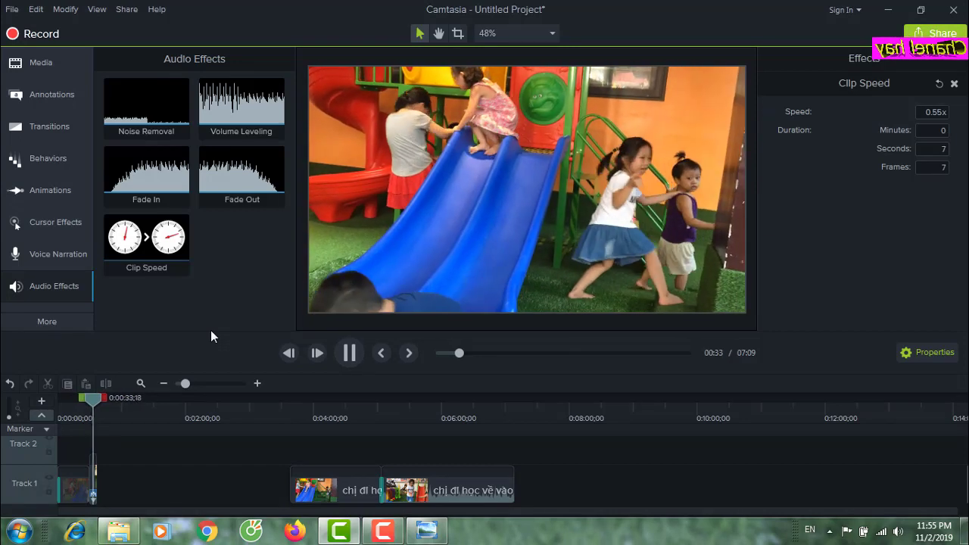
drag(89, 401, 70, 401)
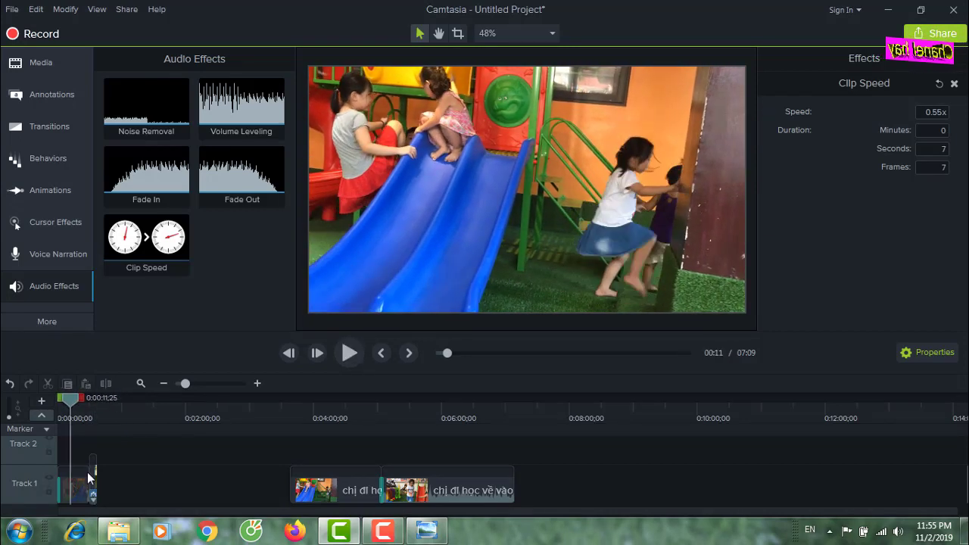
Speed the short segment up to 120.00x and place it directly after the first clip on Track 1.
drag(95, 496, 133, 496)
drag(192, 496, 231, 431)
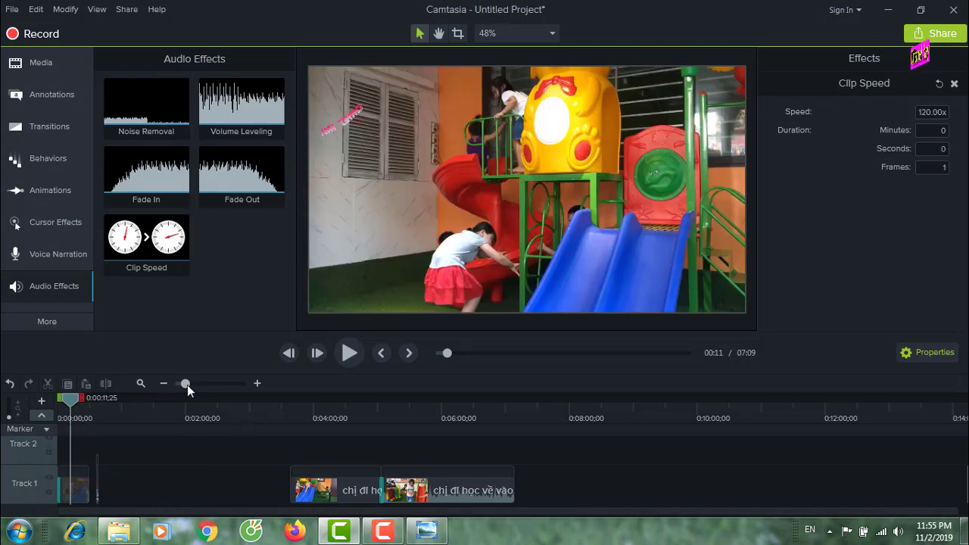
drag(187, 384, 213, 391)
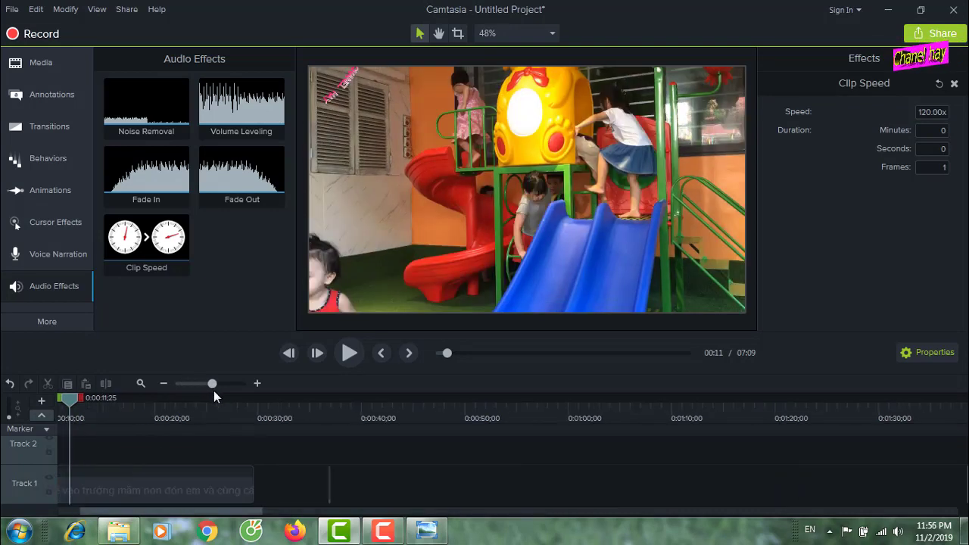
click(331, 496)
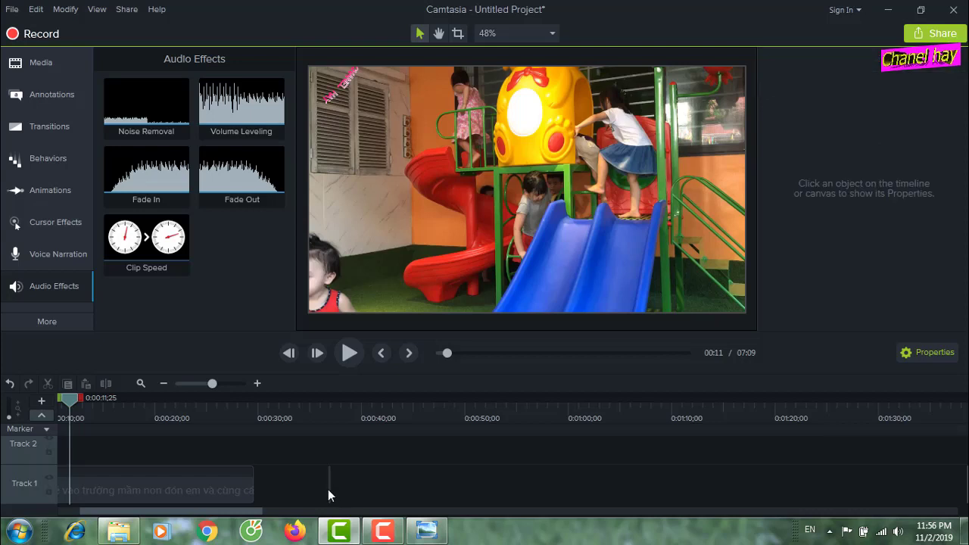
click(330, 488)
drag(341, 485, 258, 501)
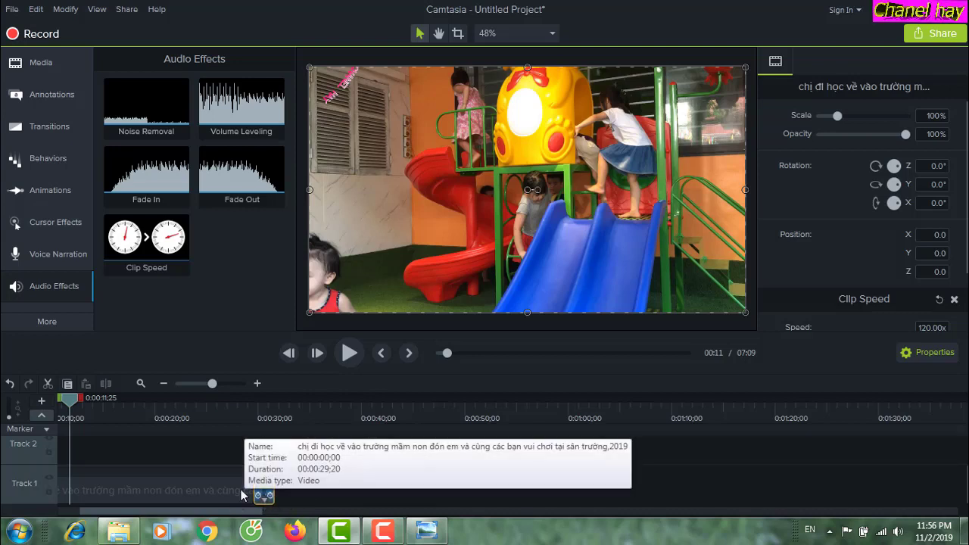
Scrub the playhead across the sped-up segment, review its Clip Speed settings, and return to 0:00:15;08.
drag(69, 398, 201, 399)
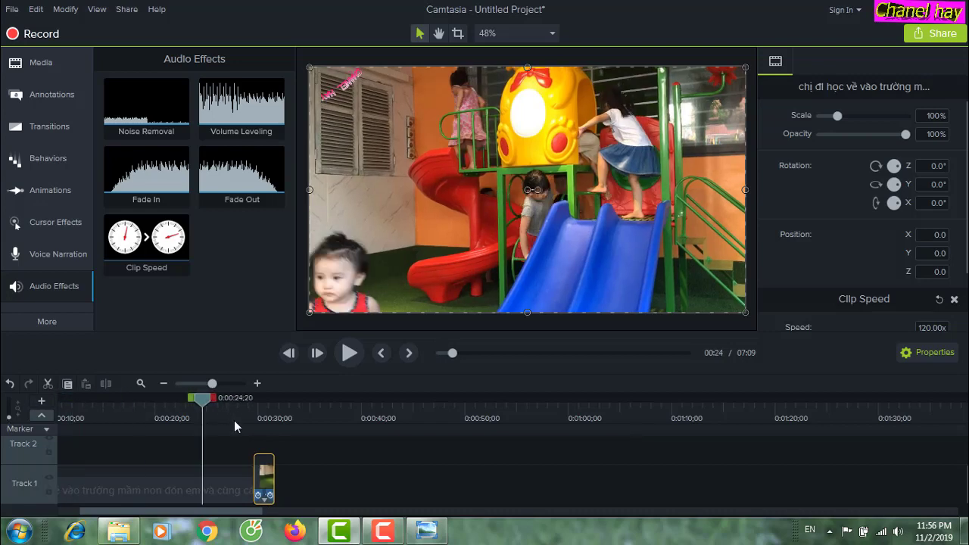
click(264, 424)
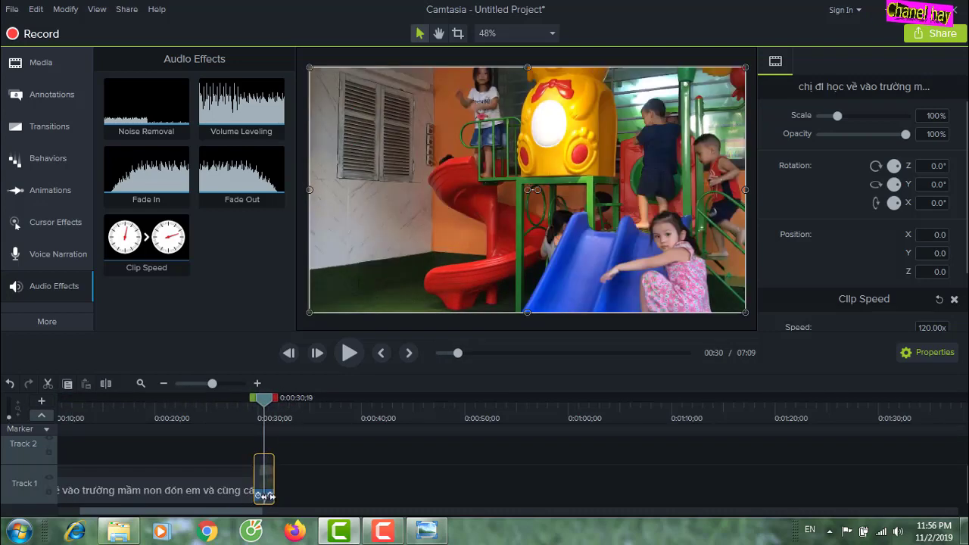
scroll(965, 239, down, 2)
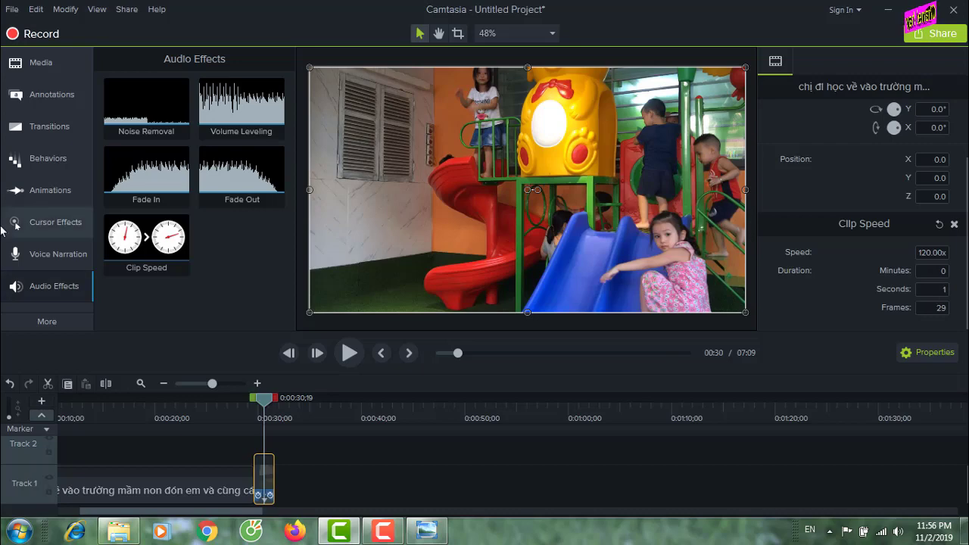
click(316, 488)
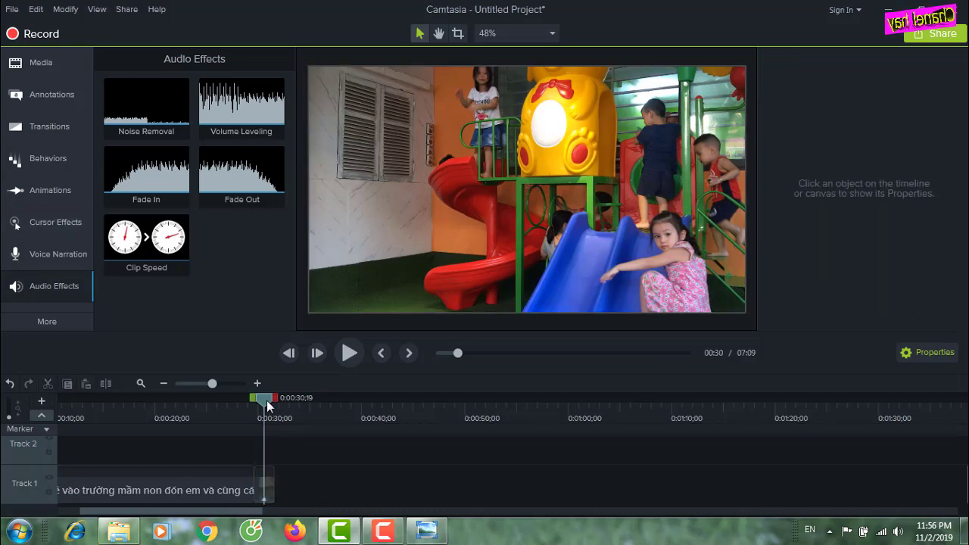
drag(264, 398, 224, 423)
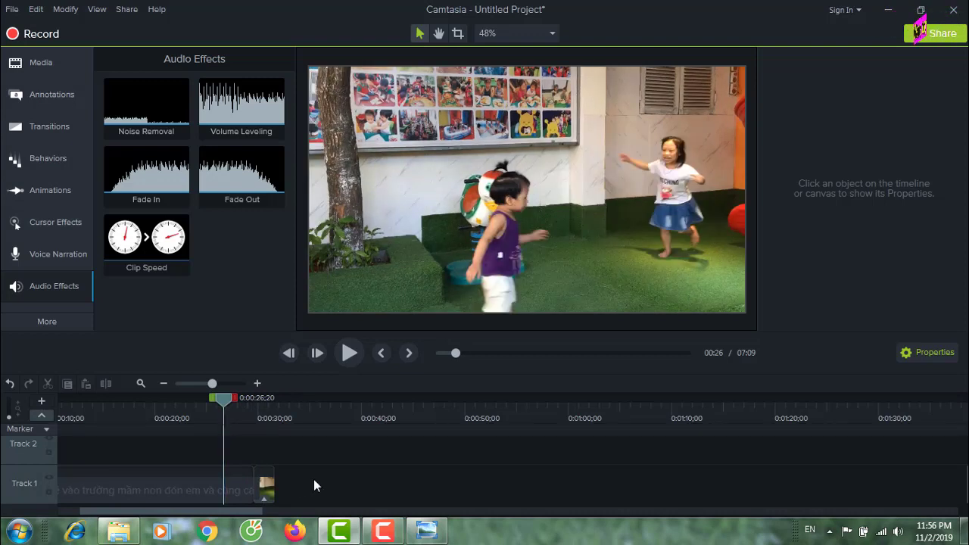
drag(224, 398, 106, 424)
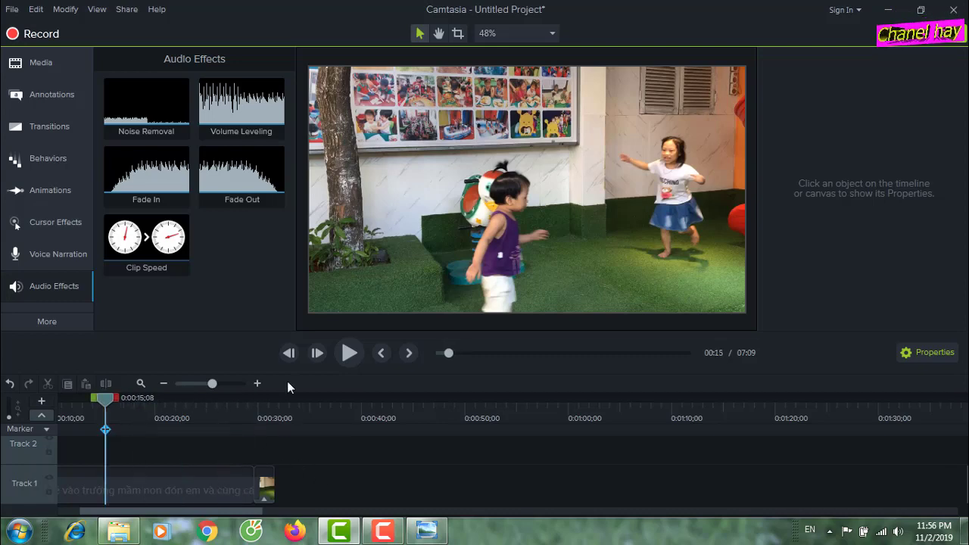
Switch to Windows Photo Viewer to look at the CHANEL HAY image, and return to Camtasia.
click(428, 533)
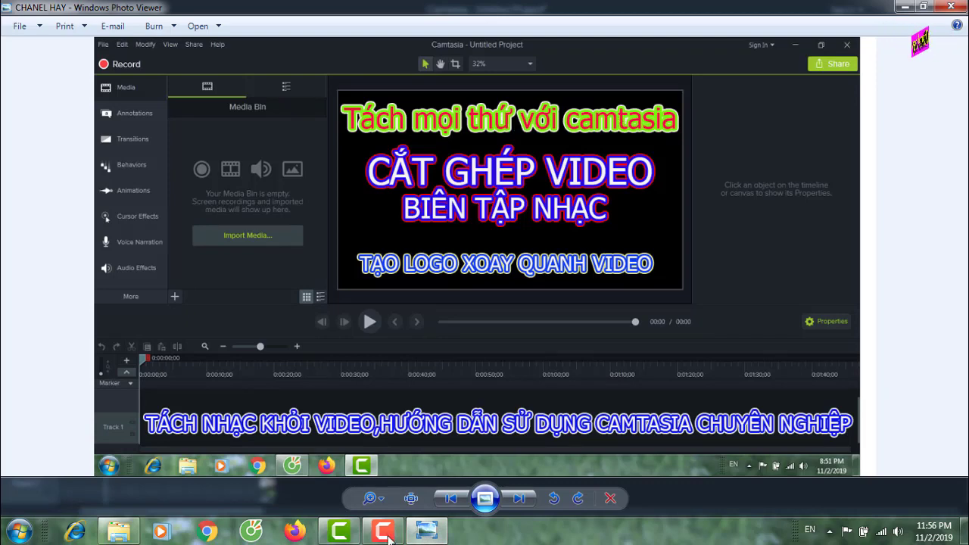
click(340, 532)
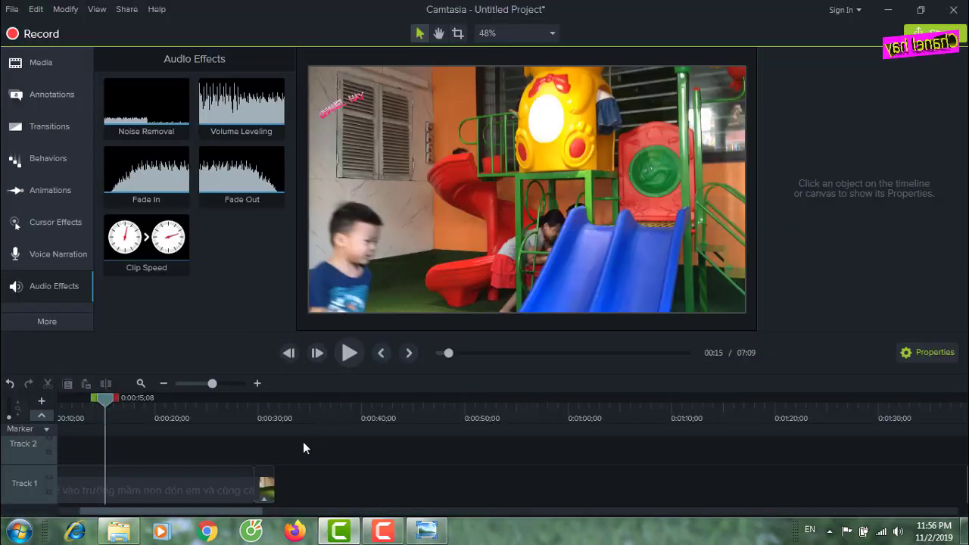
Move the two remaining clips back along Track 1 to close the gap after the sped-up segment.
drag(212, 383, 179, 384)
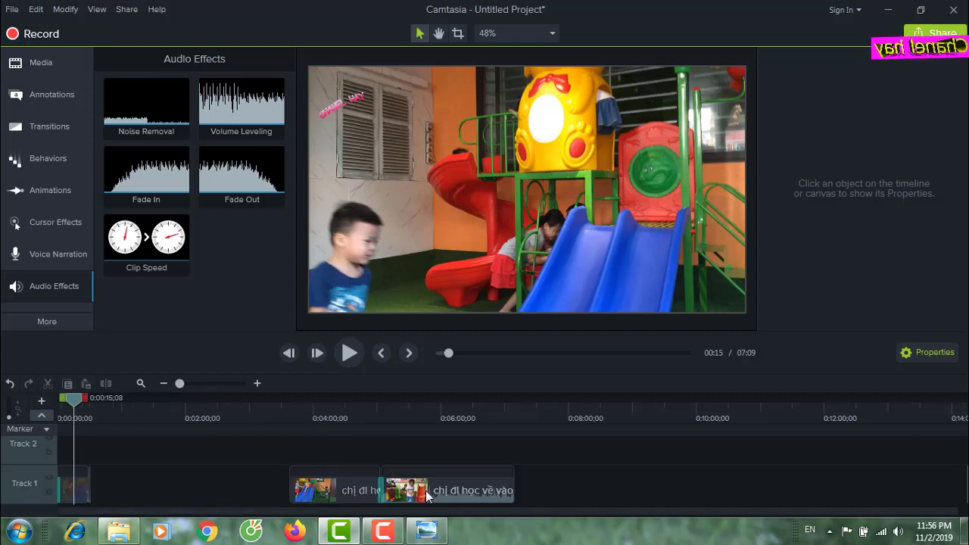
drag(338, 481, 139, 481)
drag(422, 493, 224, 492)
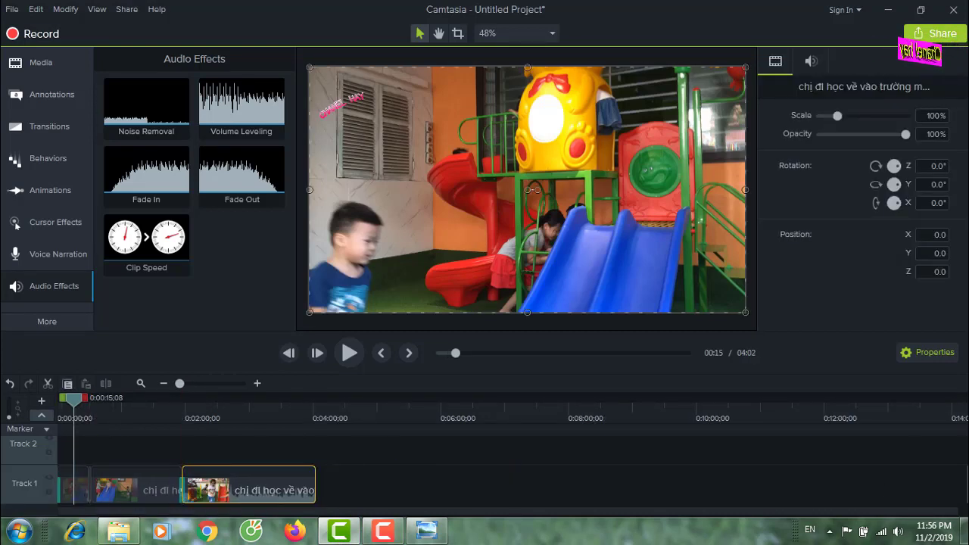
Return the playhead to 0:00:00;00 and import the chanel hayy.jpg image from the Desktop into the media bin.
drag(72, 397, 53, 416)
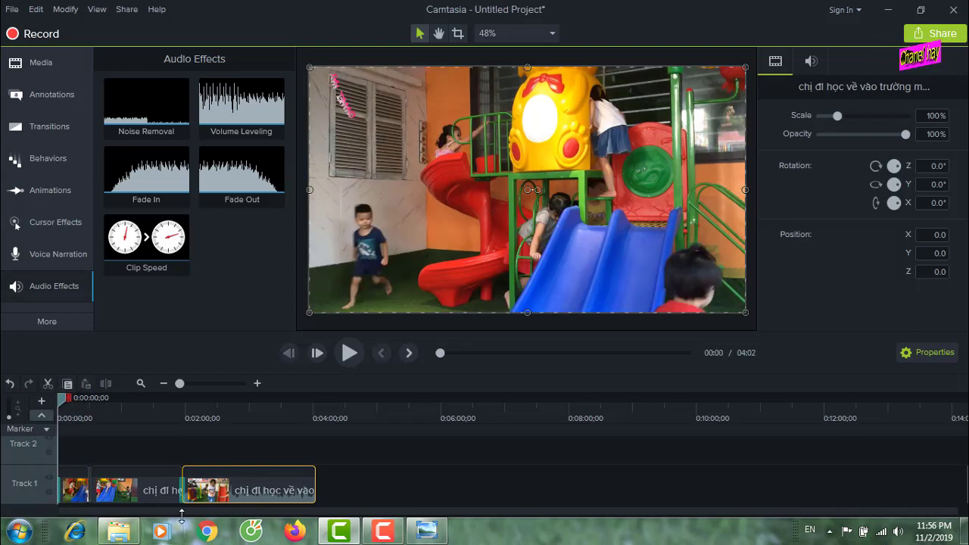
mouse_move(227, 491)
mouse_down()
mouse_move(248, 494)
mouse_move(209, 513)
mouse_up()
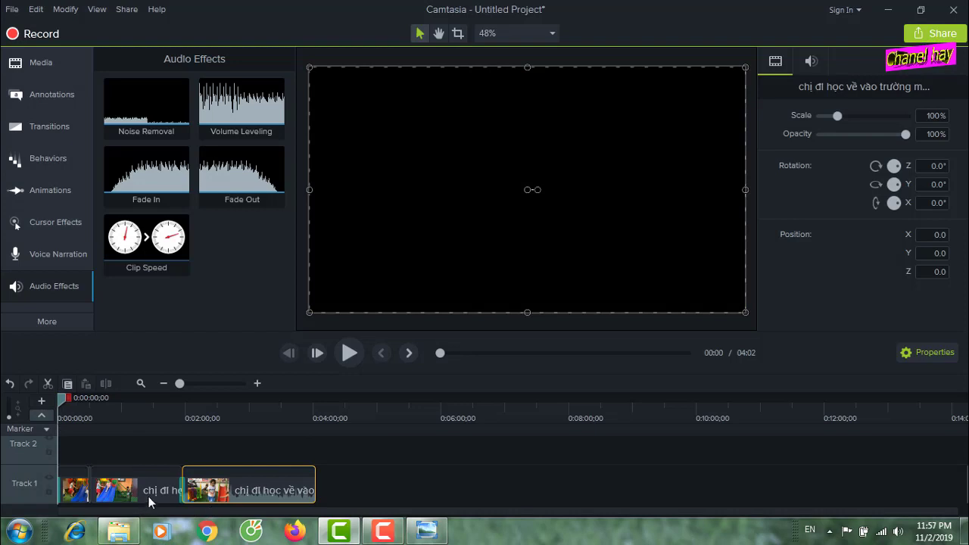
click(35, 62)
right_click(187, 213)
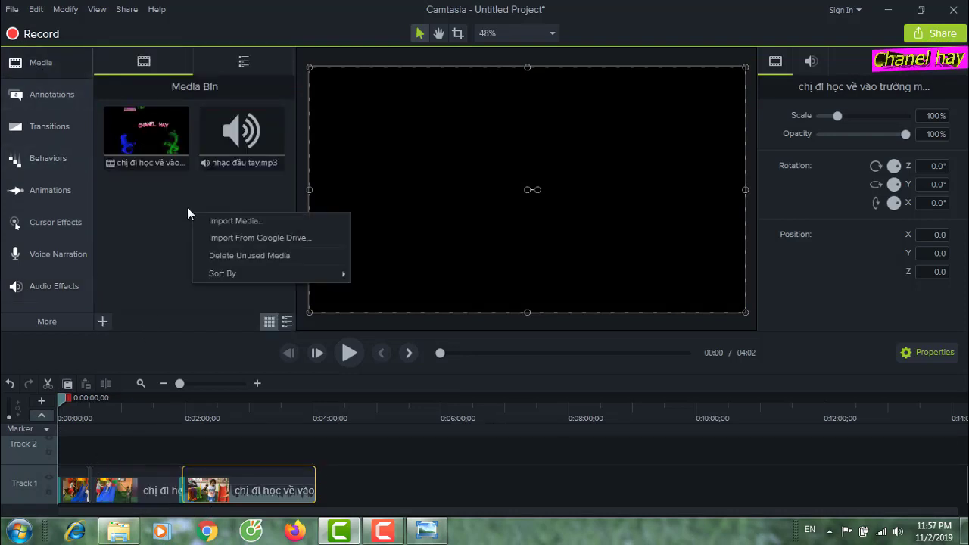
click(221, 221)
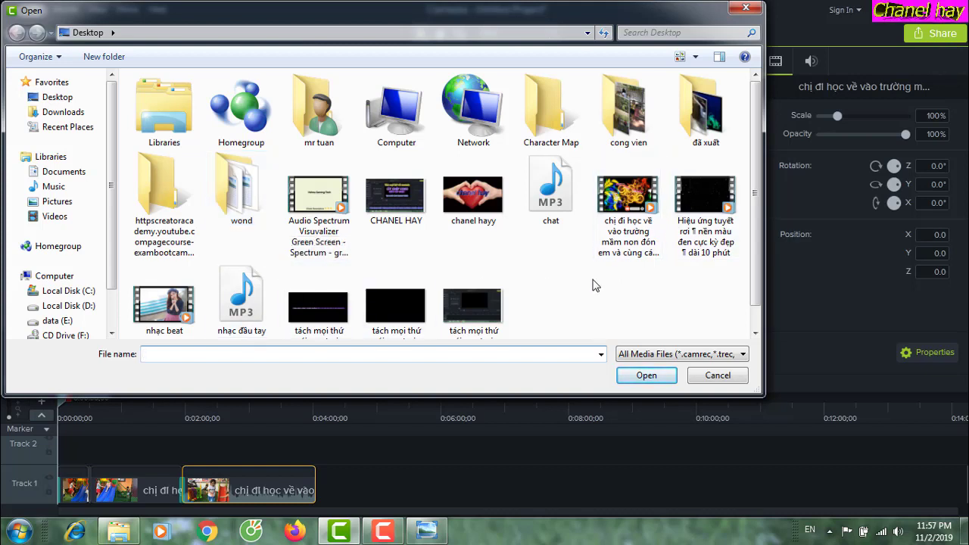
double_click(471, 202)
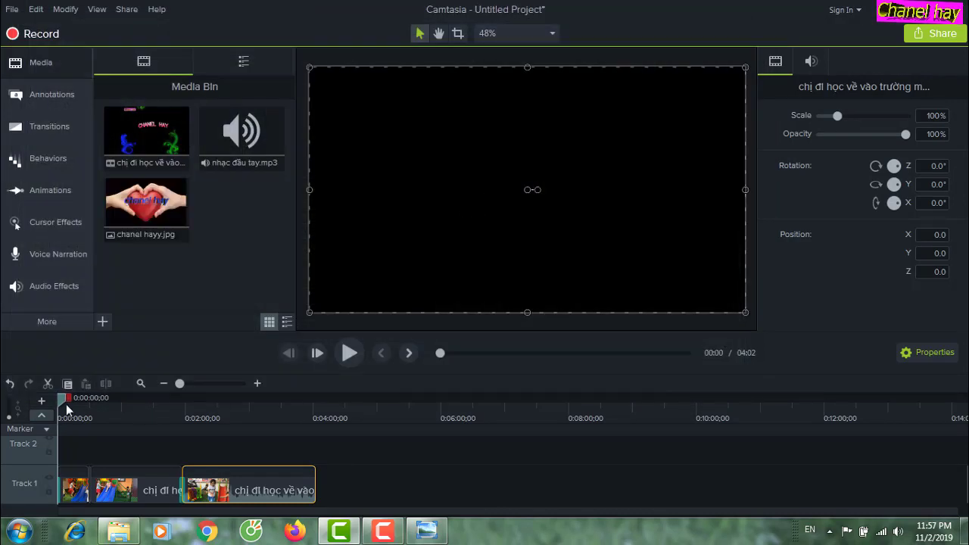
Add the chanel hayy image to Track 2 at 0:01:16;20 and enlarge it to about 119% on the canvas.
drag(62, 407, 137, 486)
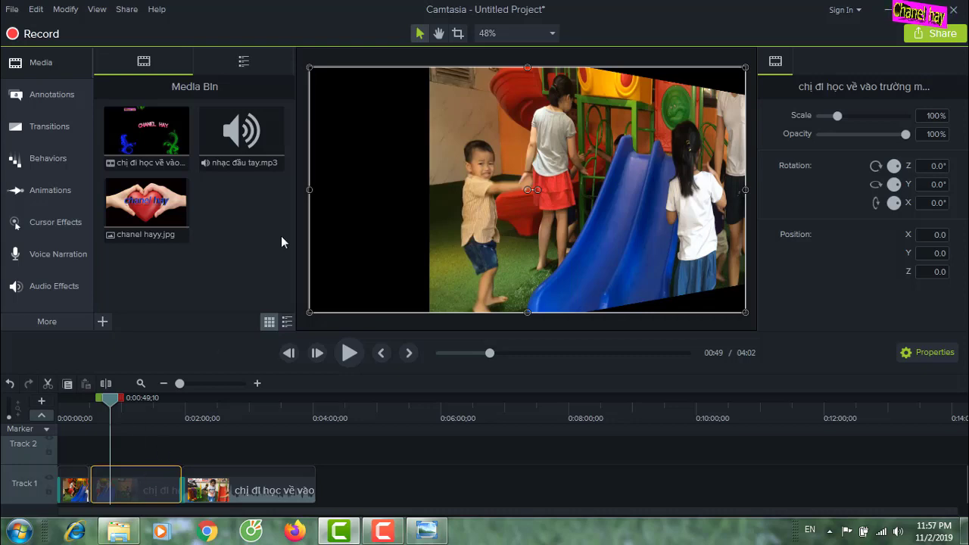
click(138, 417)
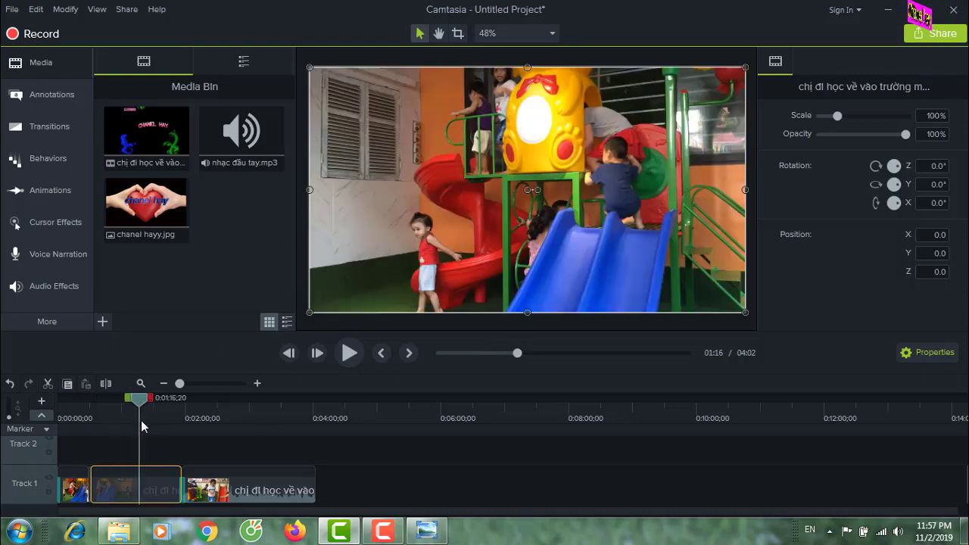
right_click(156, 214)
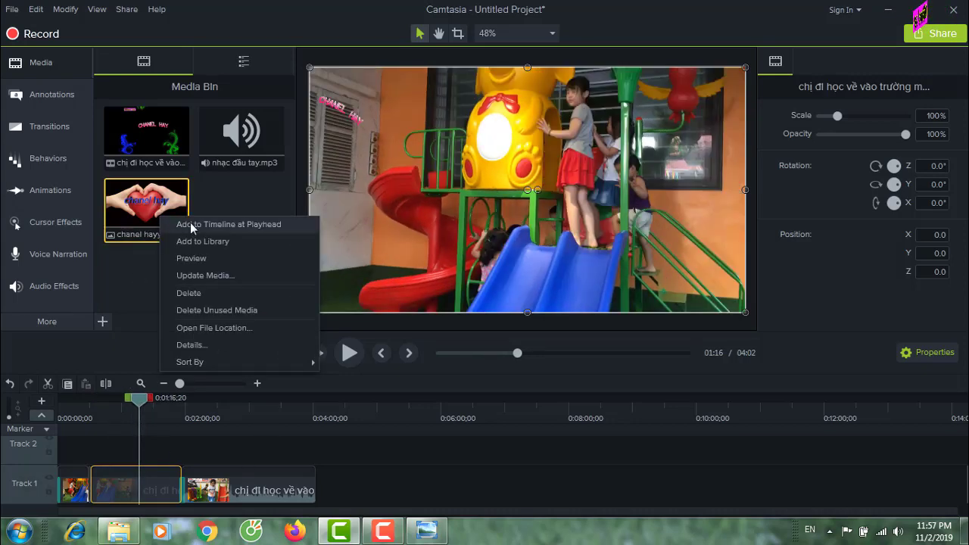
click(190, 225)
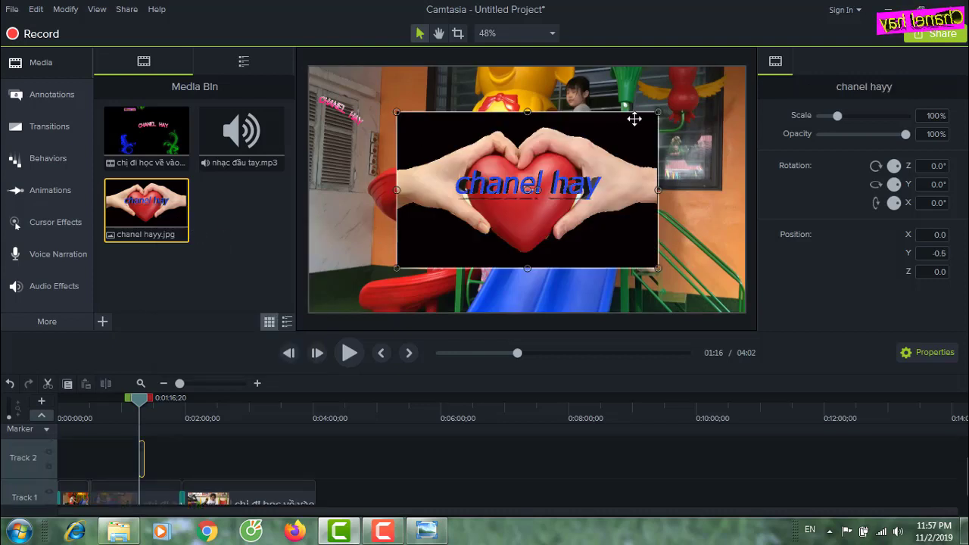
drag(659, 112, 708, 81)
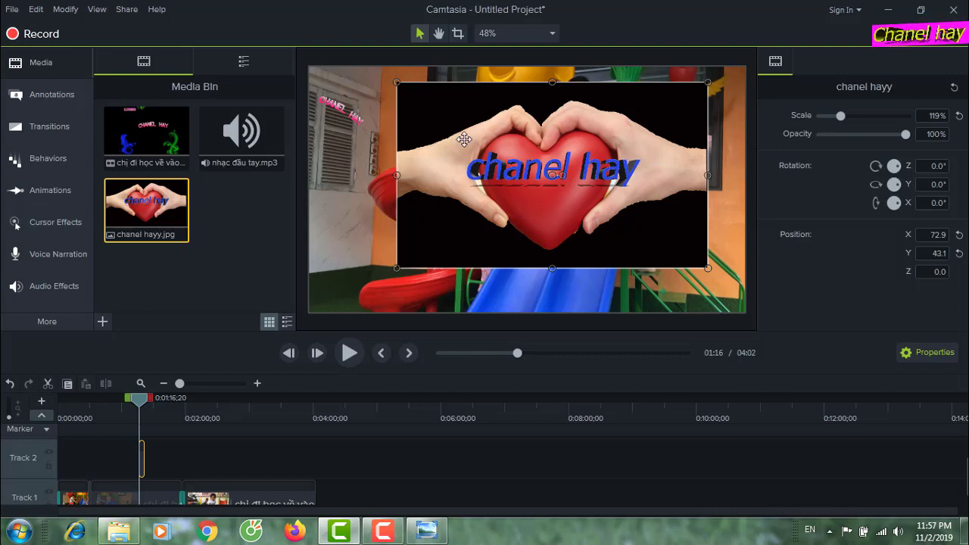
Apply the Remove a Color visual effect to the chanel hayy image.
click(55, 326)
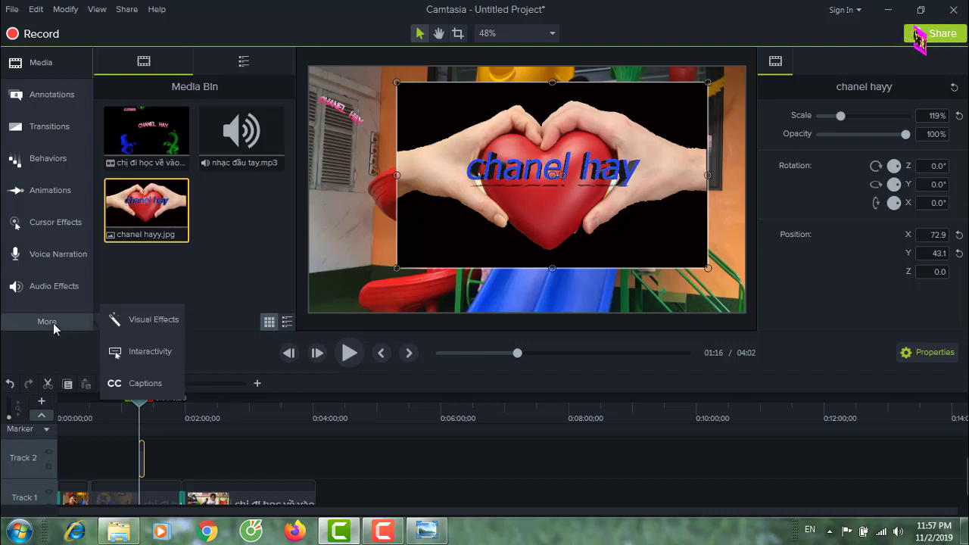
click(54, 326)
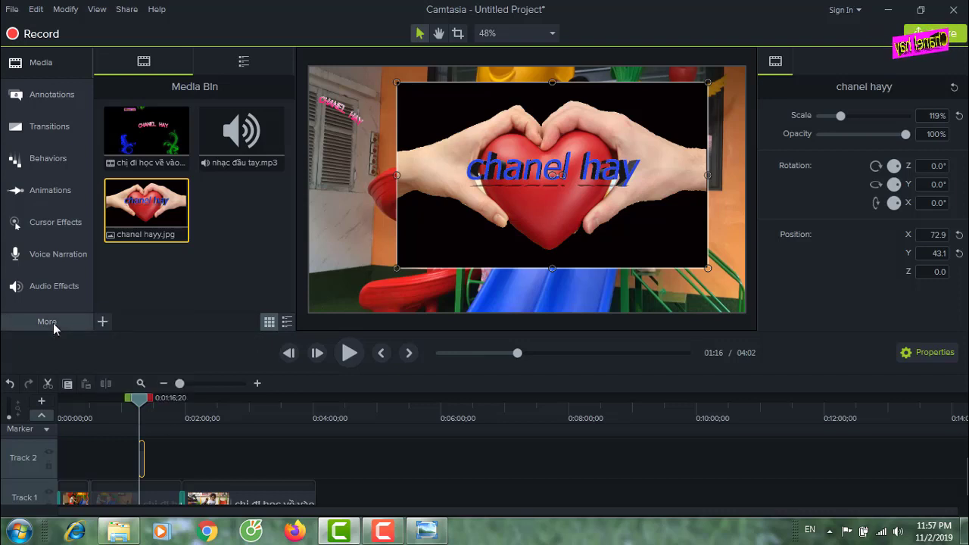
click(52, 326)
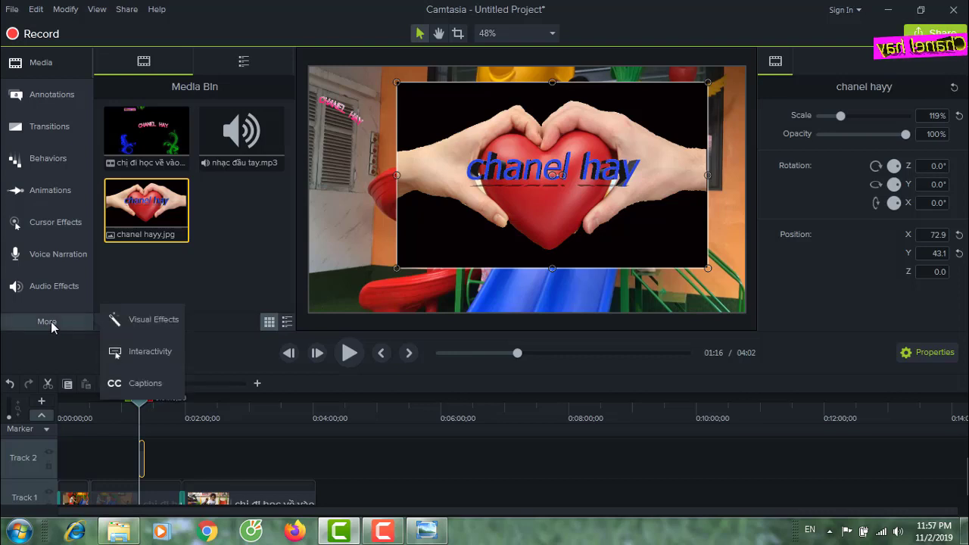
click(152, 322)
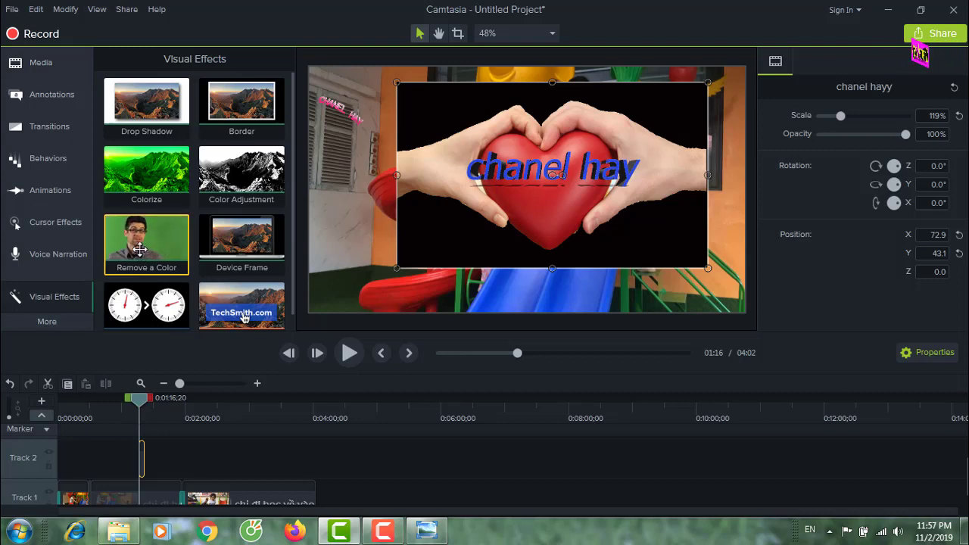
drag(158, 240, 448, 229)
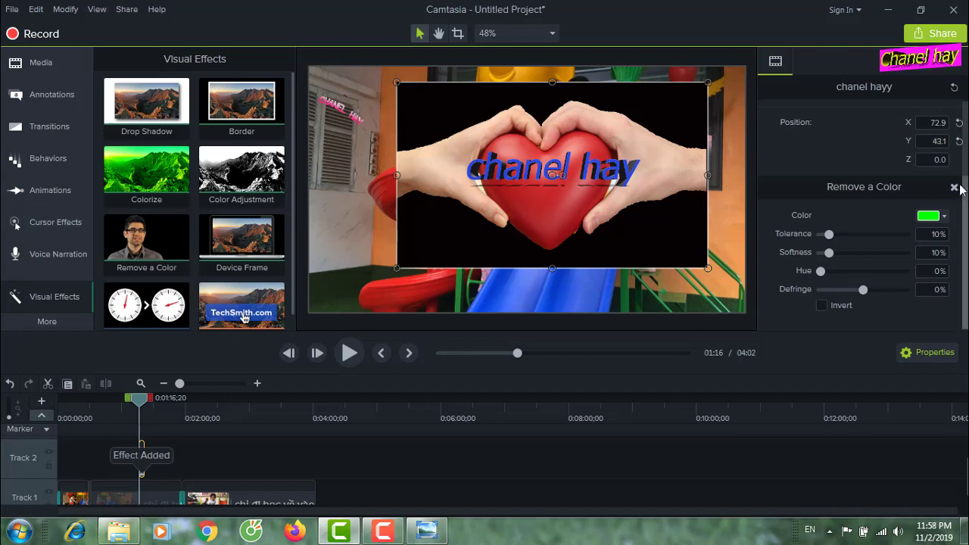
Sample the image's black background as the color to remove and set the softness to 0%.
click(945, 217)
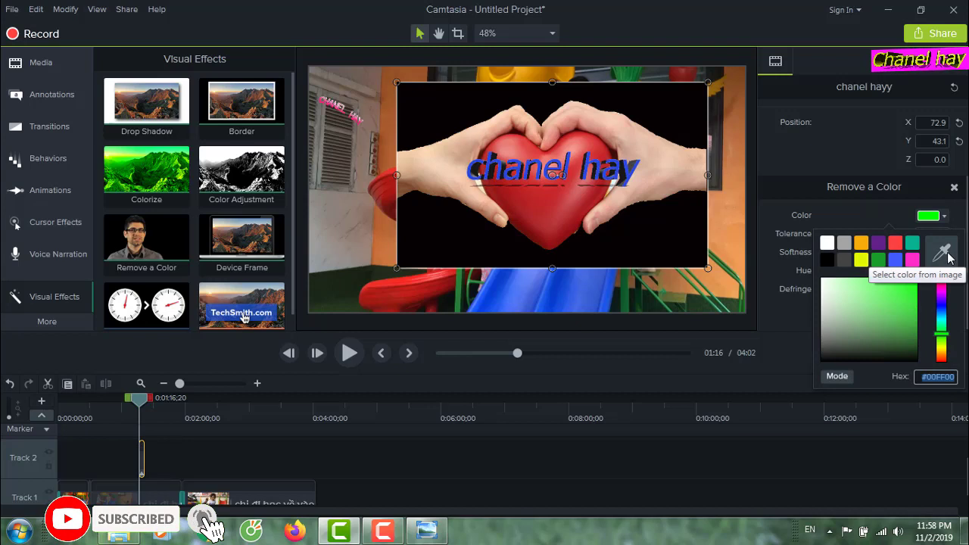
click(943, 255)
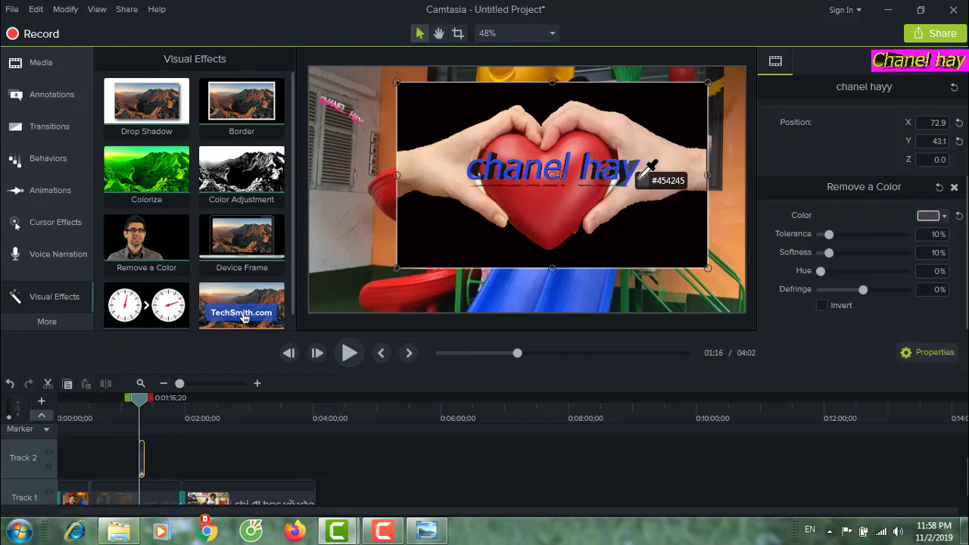
click(667, 247)
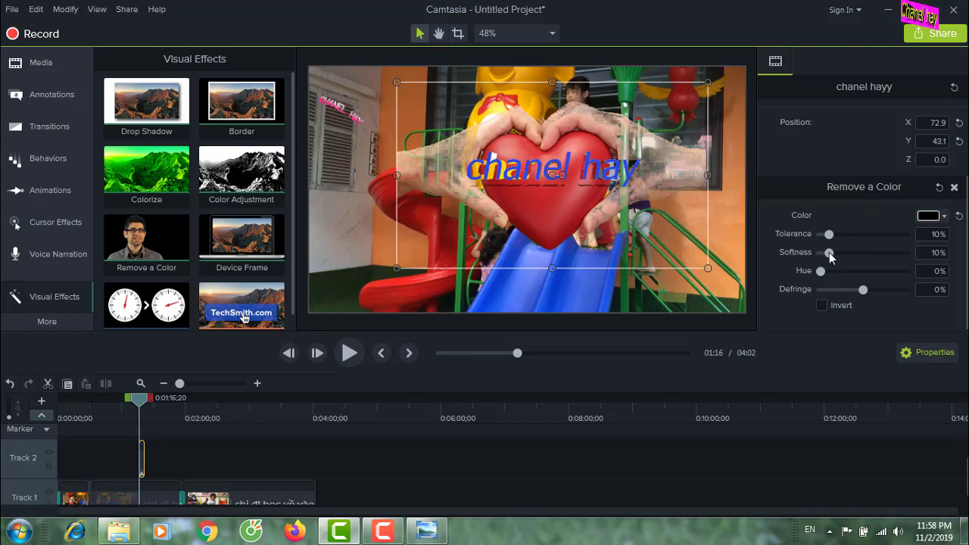
drag(837, 254, 815, 277)
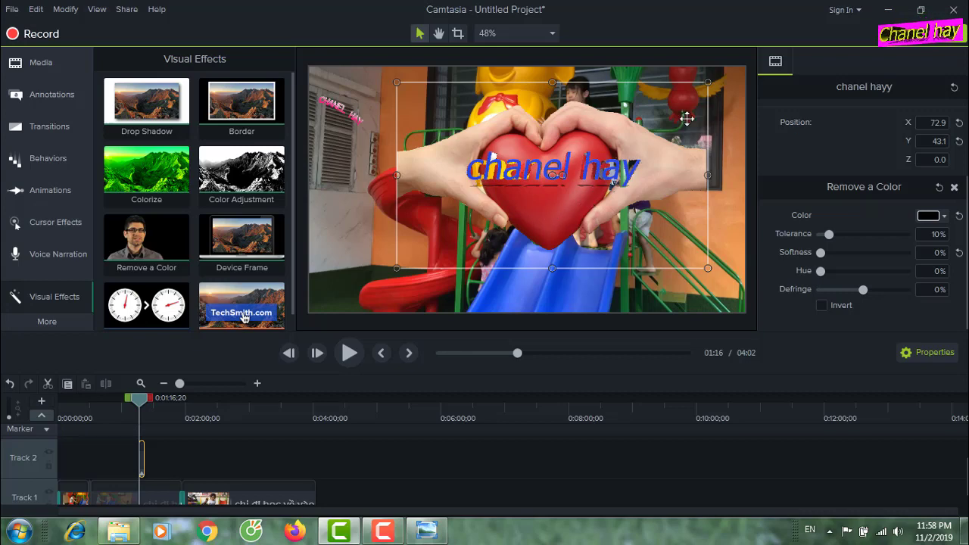
Shrink the heart image to about 15.3% and place it in the canvas's upper-left corner at about X -581.3, Y 324.9.
drag(705, 83, 345, 99)
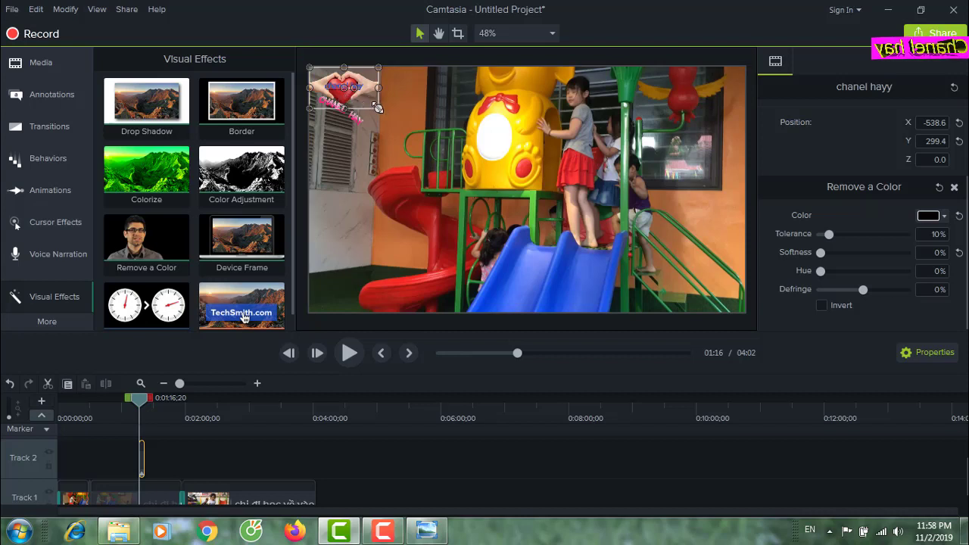
drag(370, 101, 346, 82)
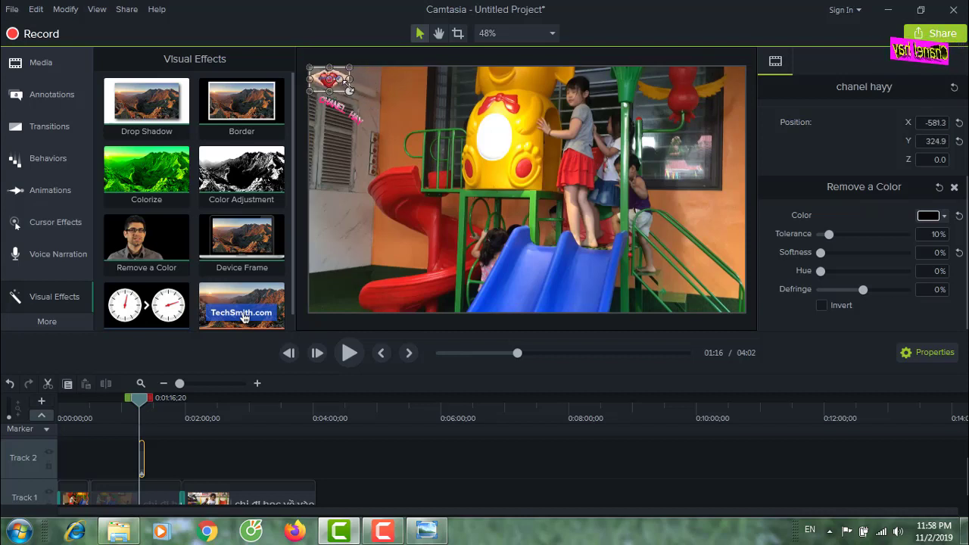
Detach the canvas to check the heart logo's placement at full screen, and reattach the canvas.
click(554, 30)
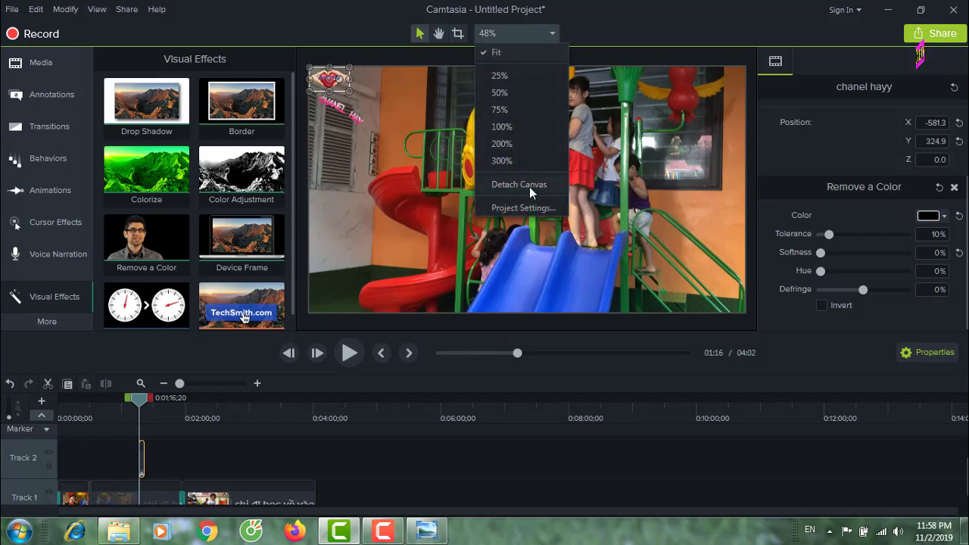
click(529, 186)
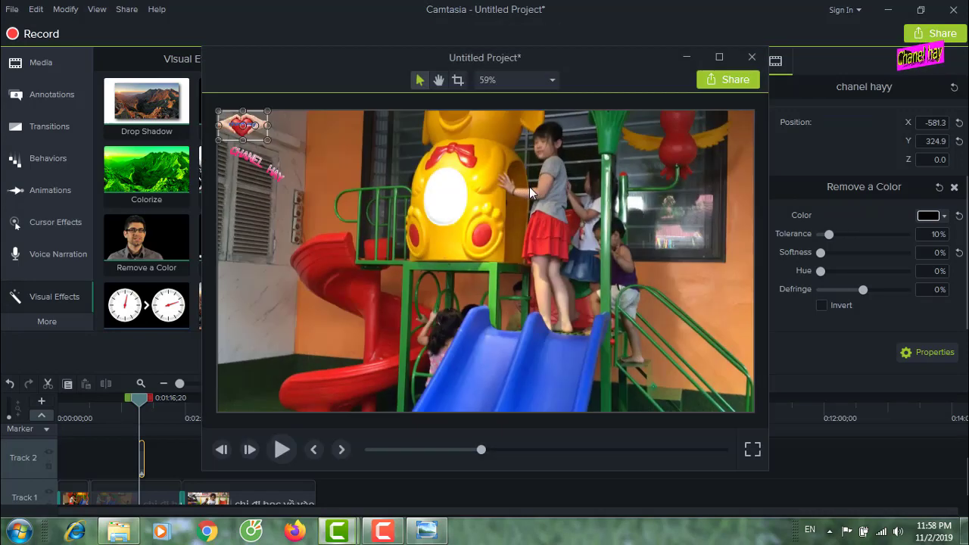
click(754, 449)
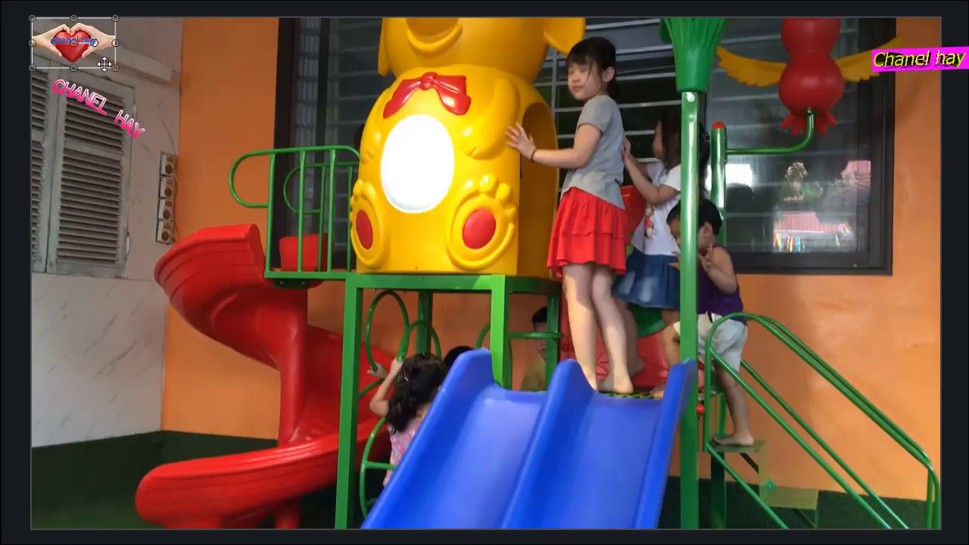
key(Escape)
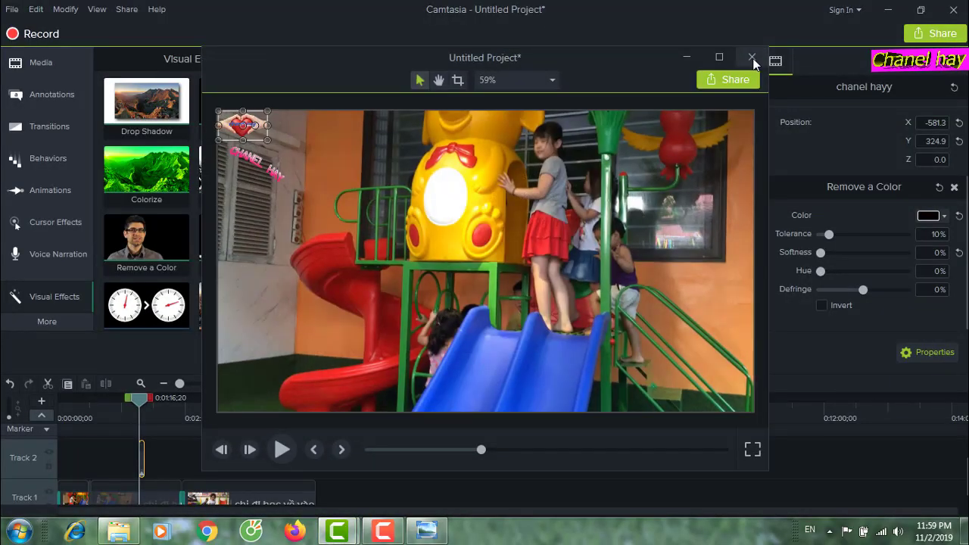
click(754, 58)
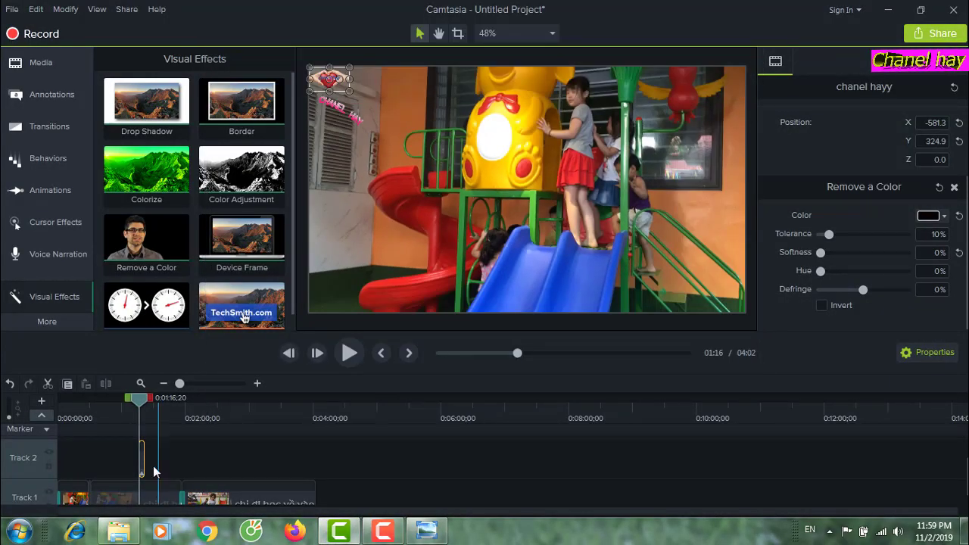
Extend the chanel hayy image clip on Track 2 to a duration of about 1 minute 2 seconds.
drag(188, 383, 193, 386)
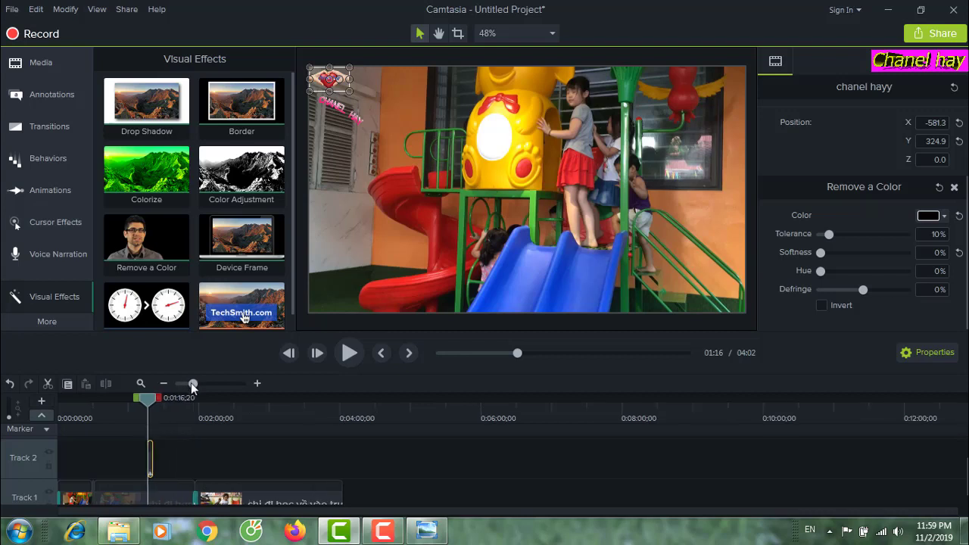
click(159, 460)
click(151, 456)
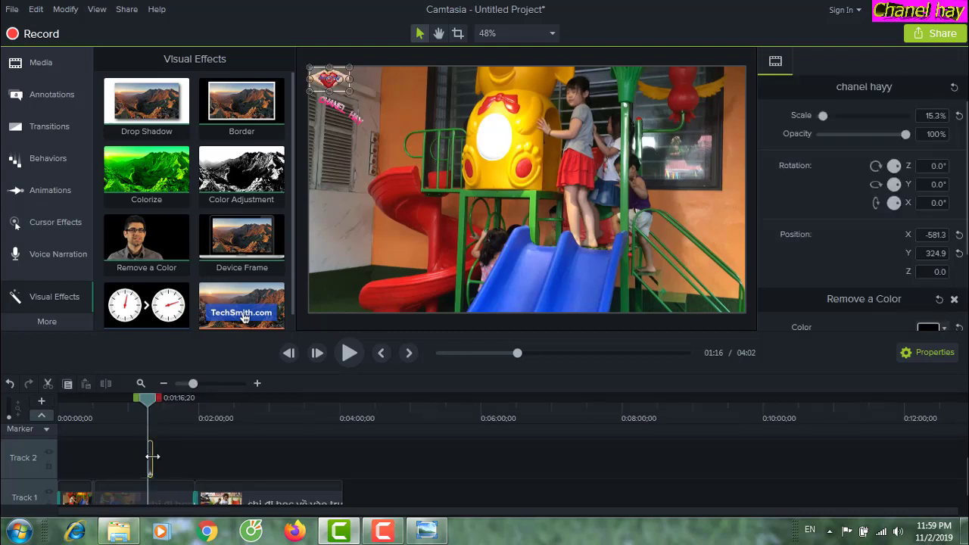
drag(152, 456, 221, 460)
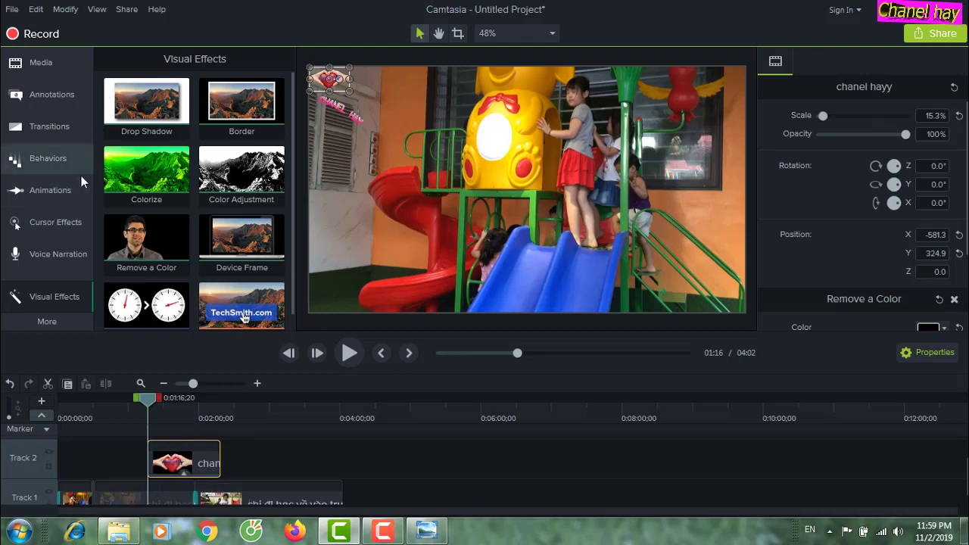
Add a Custom animation to the chanel hayy clip, ending at about 0:01:50;14, and set its Y rotation to 720°.
click(41, 190)
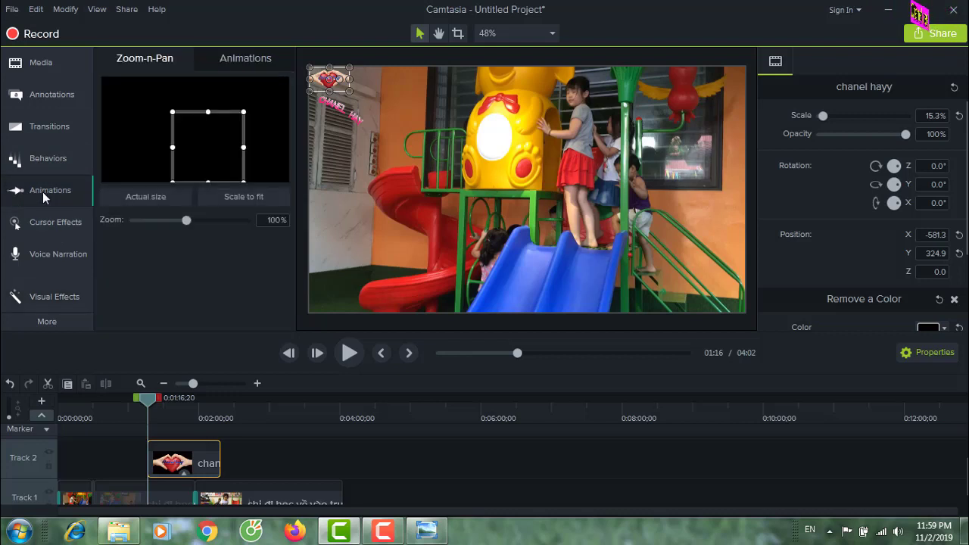
click(261, 57)
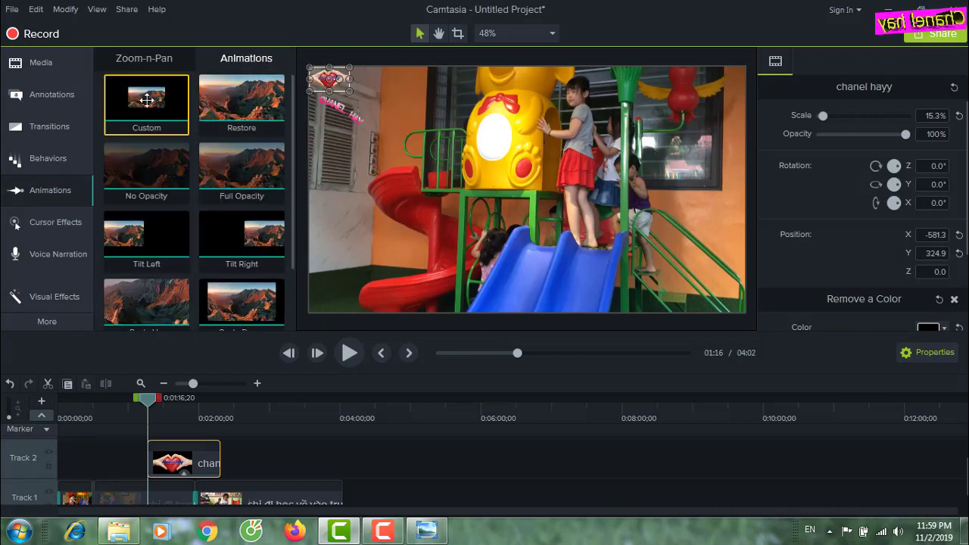
drag(159, 136, 192, 480)
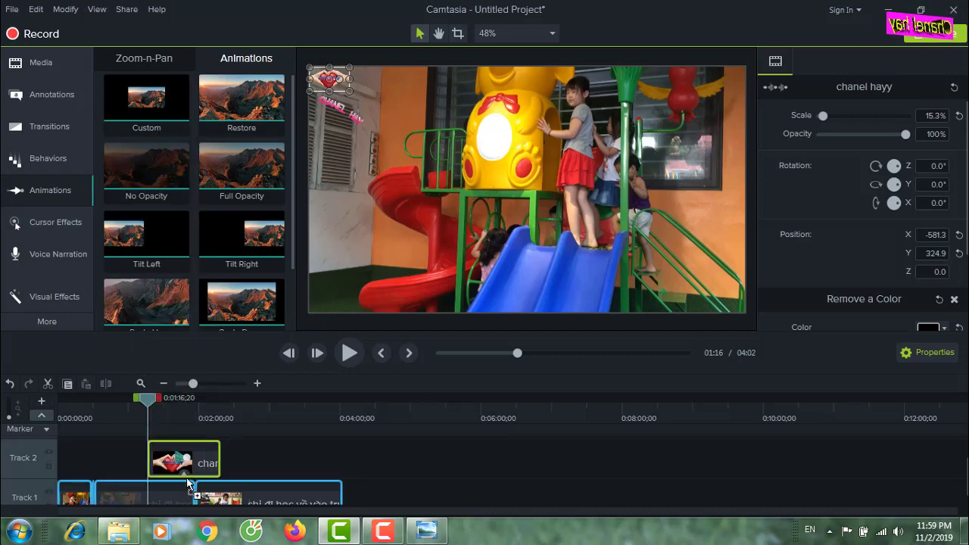
click(187, 479)
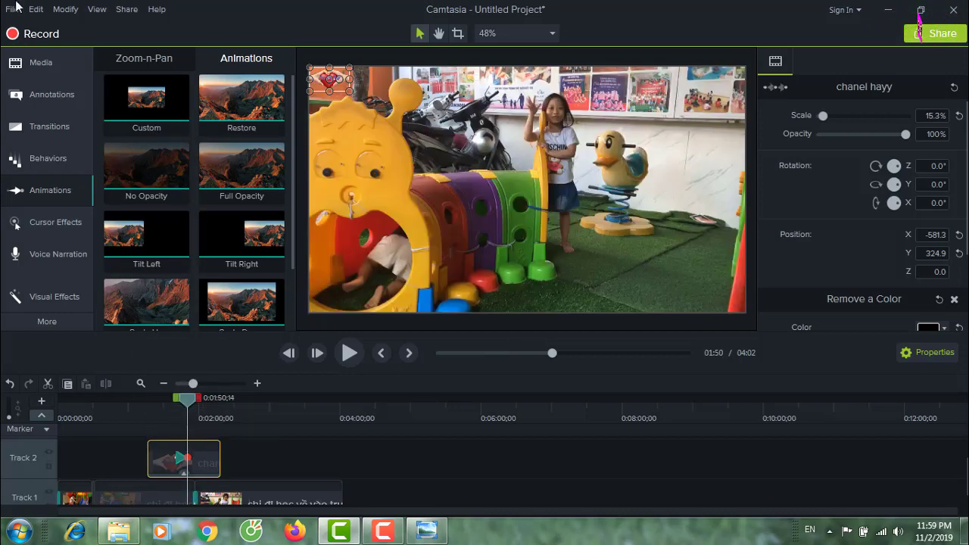
click(925, 184)
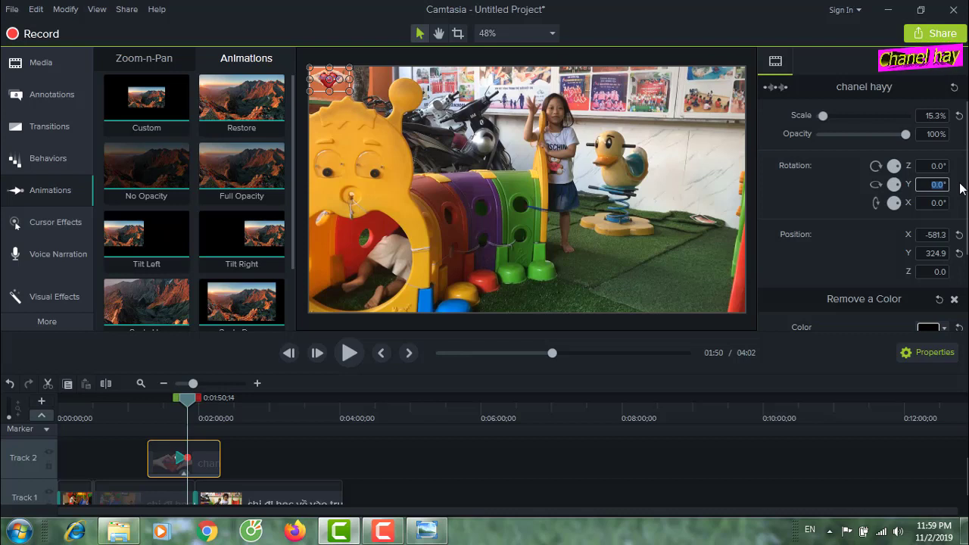
text(72)
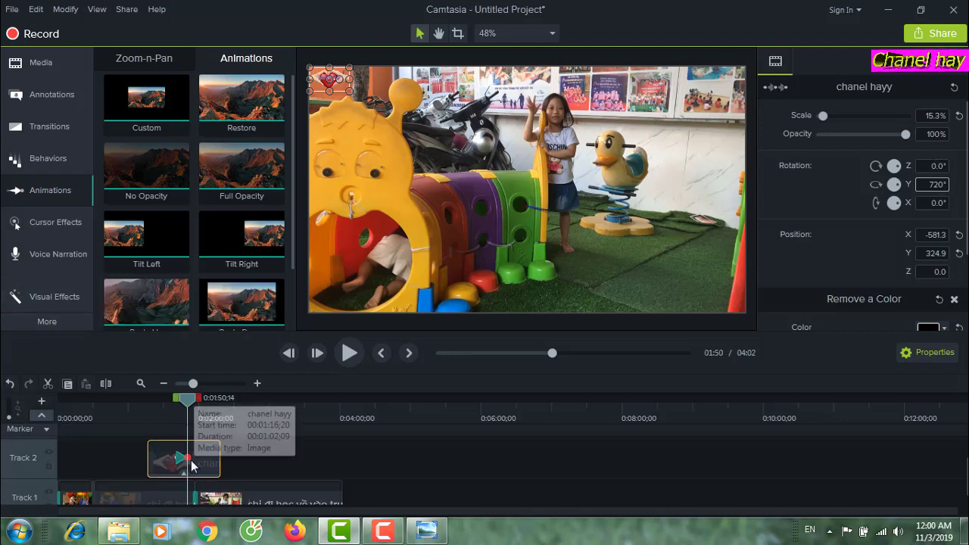
Stretch the rotation animation across the whole chanel hayy clip and play the clip from its start at 0:01:16;20.
drag(189, 460, 144, 461)
click(149, 409)
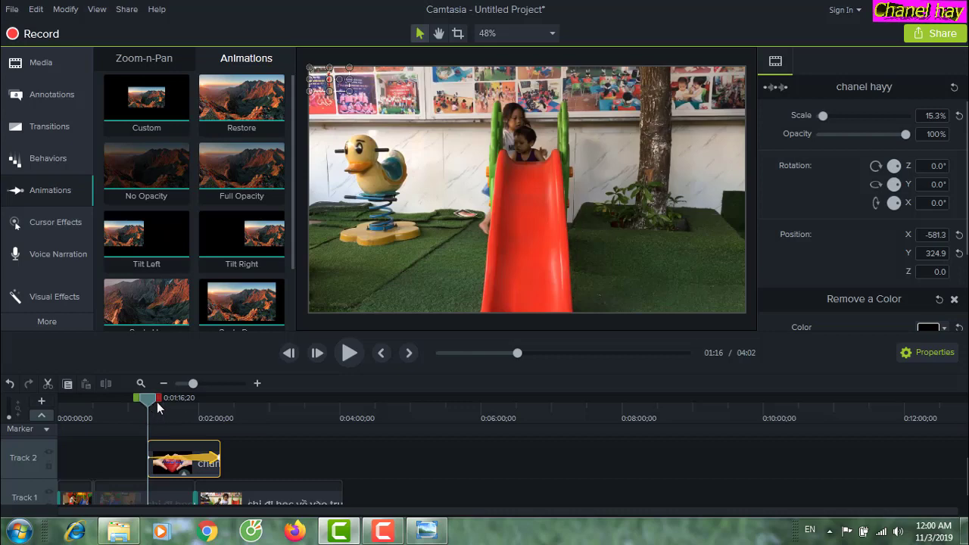
click(350, 353)
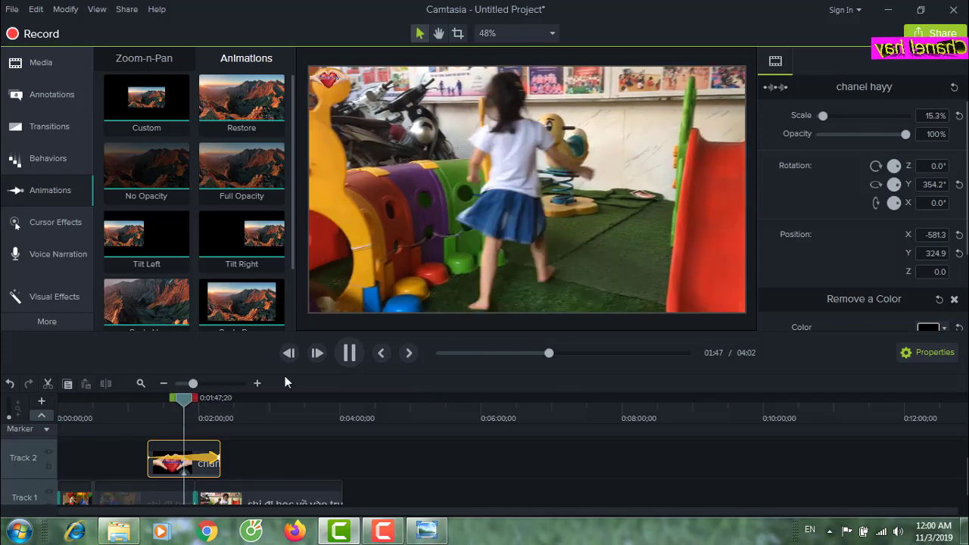
click(348, 353)
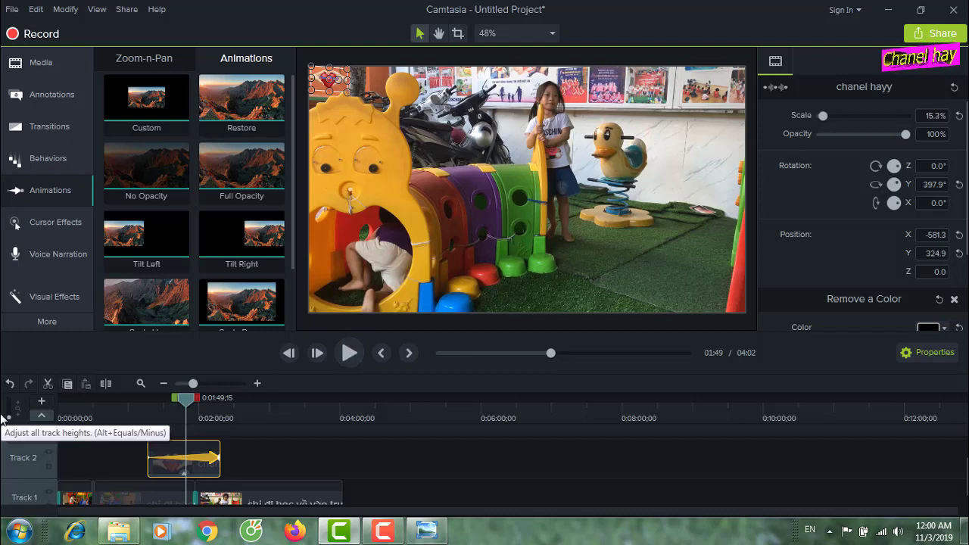
click(38, 414)
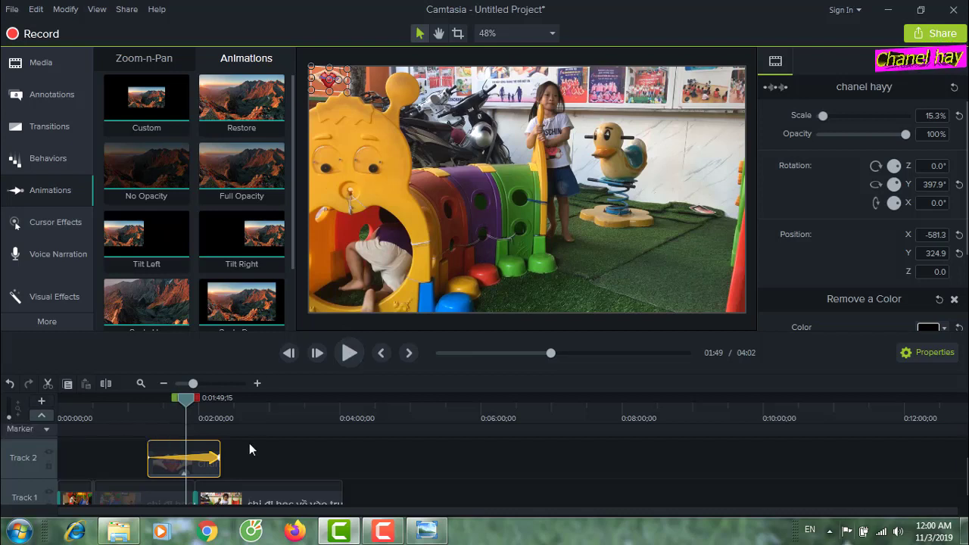
Import the Desktop image "tách mọi thứ với camtasia CHANEL HAY.jpg" with the greeting text into the Media Bin.
click(43, 66)
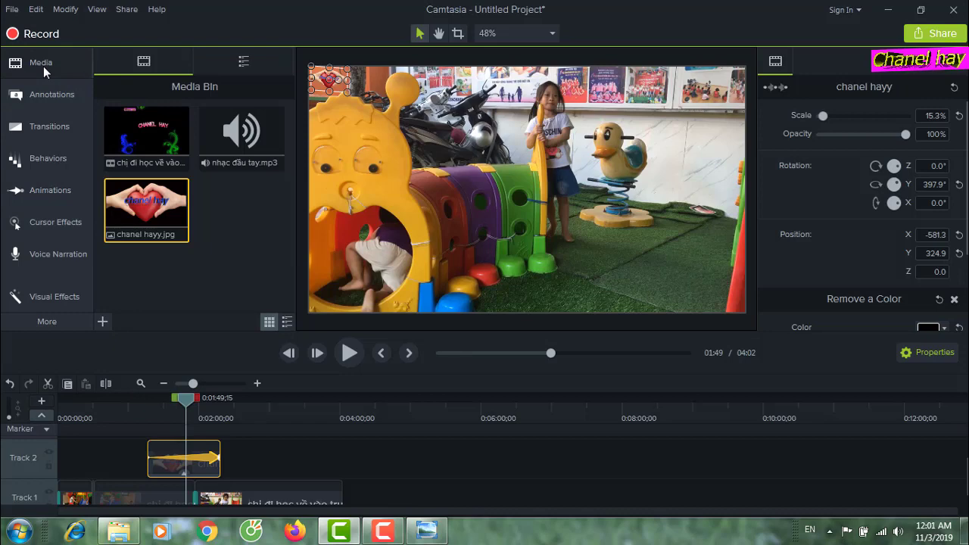
click(426, 529)
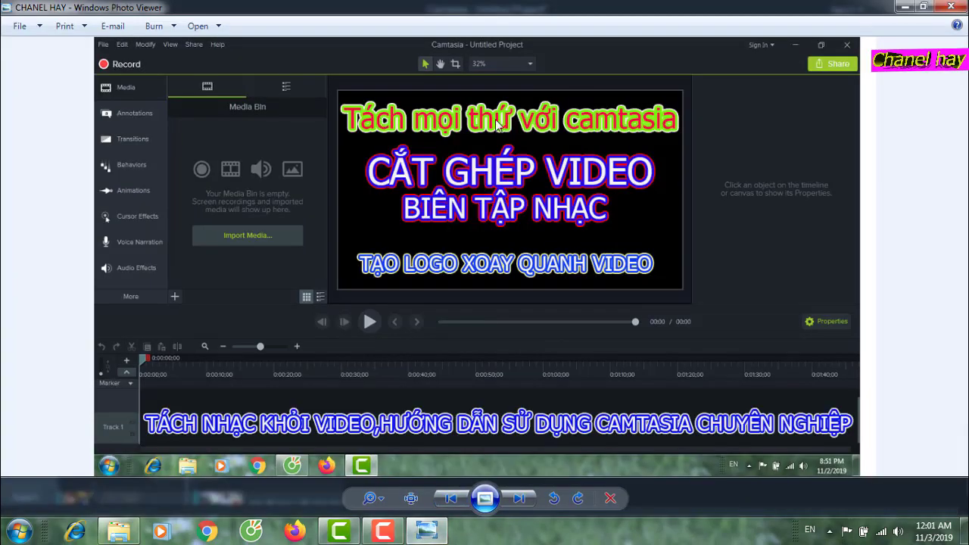
click(426, 529)
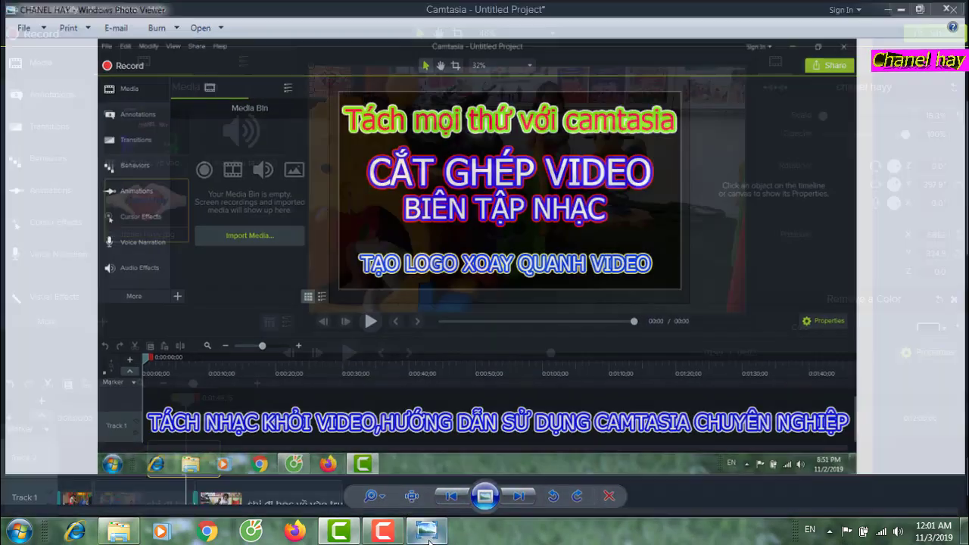
right_click(251, 226)
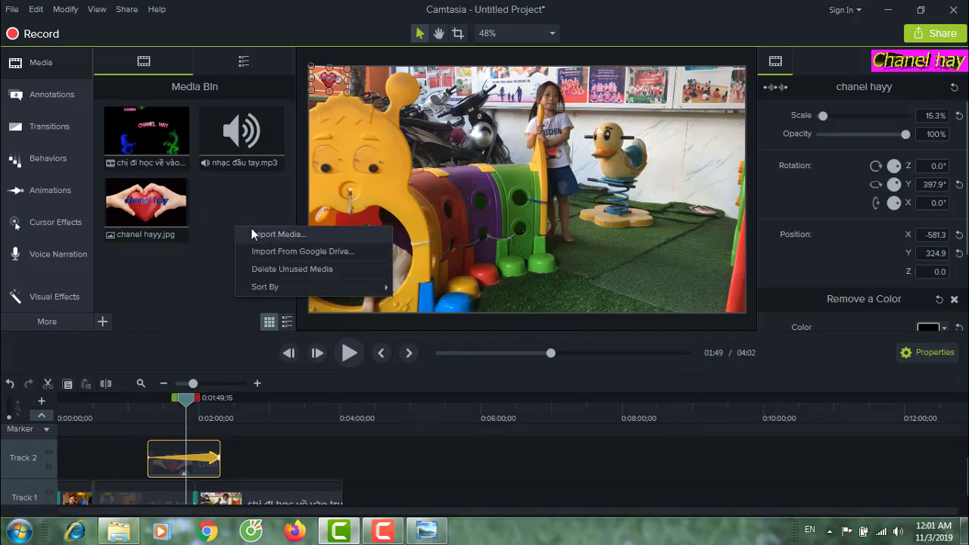
click(261, 234)
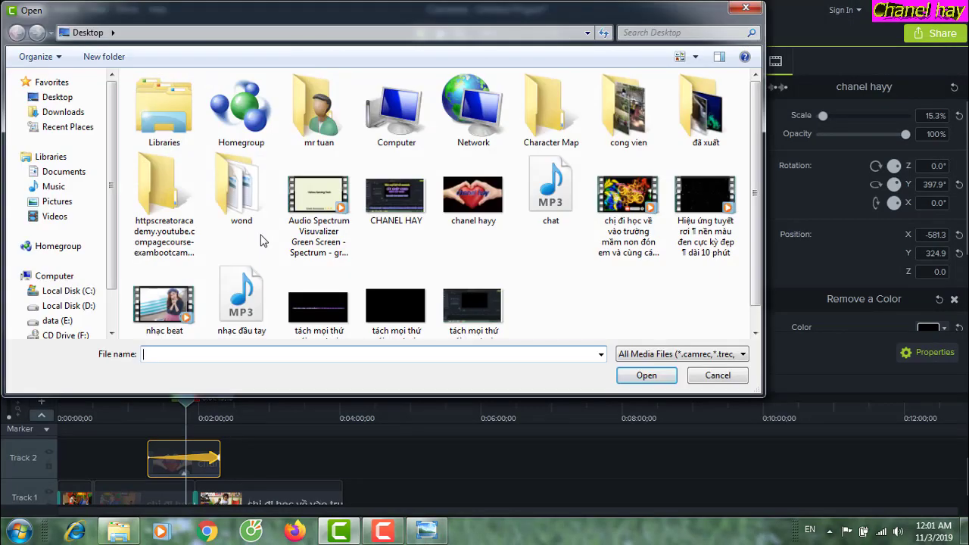
double_click(320, 308)
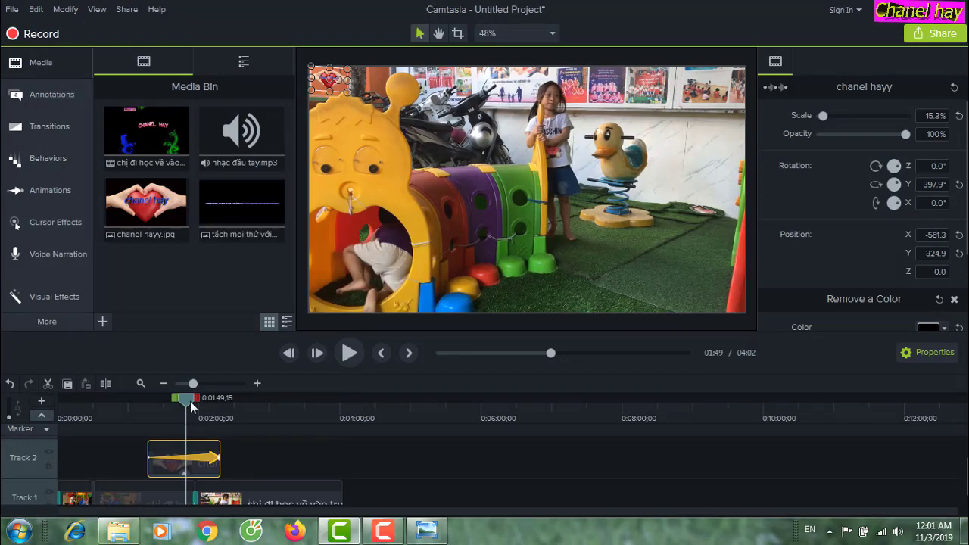
drag(190, 402, 65, 410)
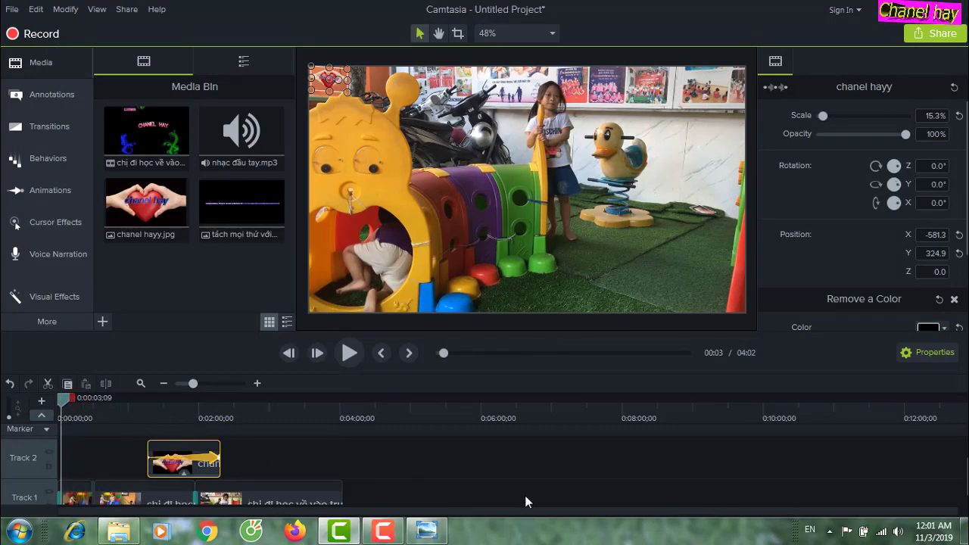
scroll(526, 497, up, 1)
click(254, 239)
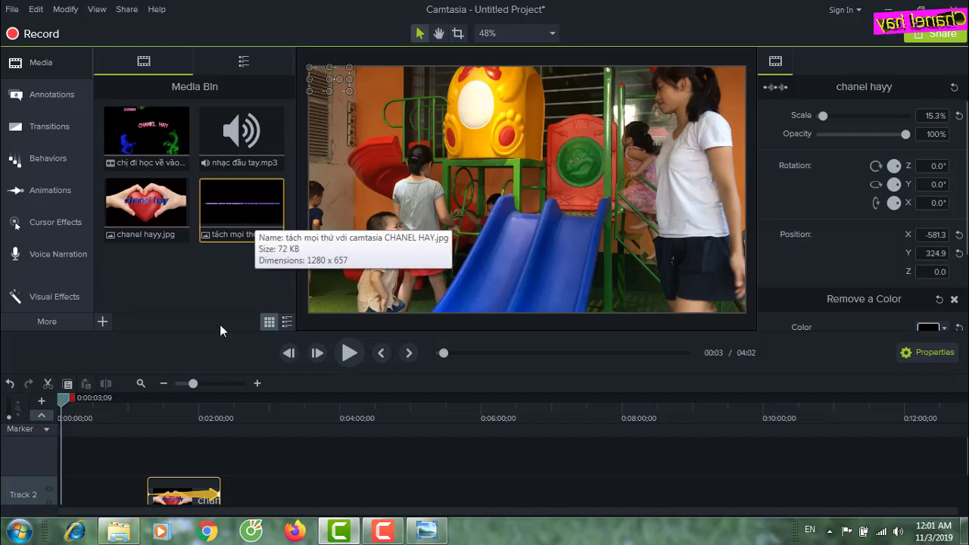
click(275, 430)
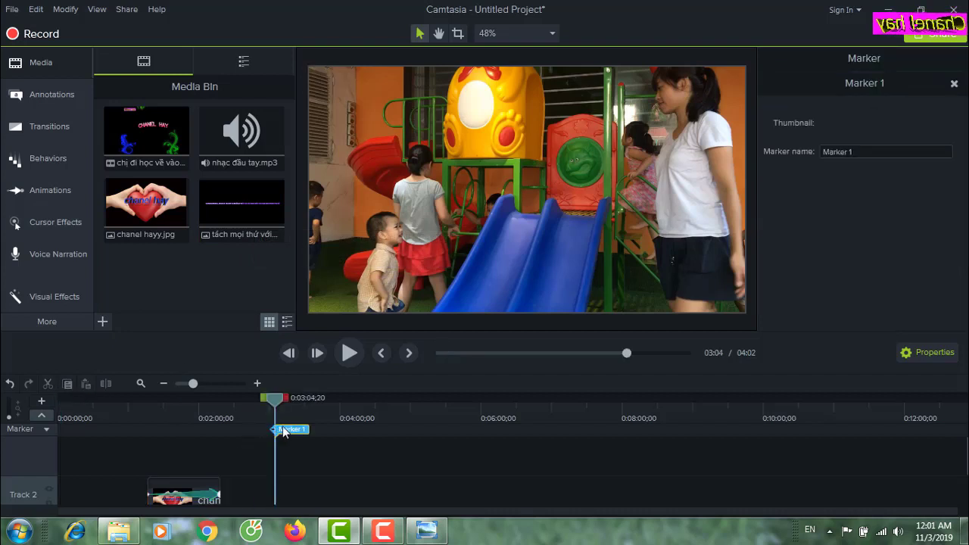
key(Delete)
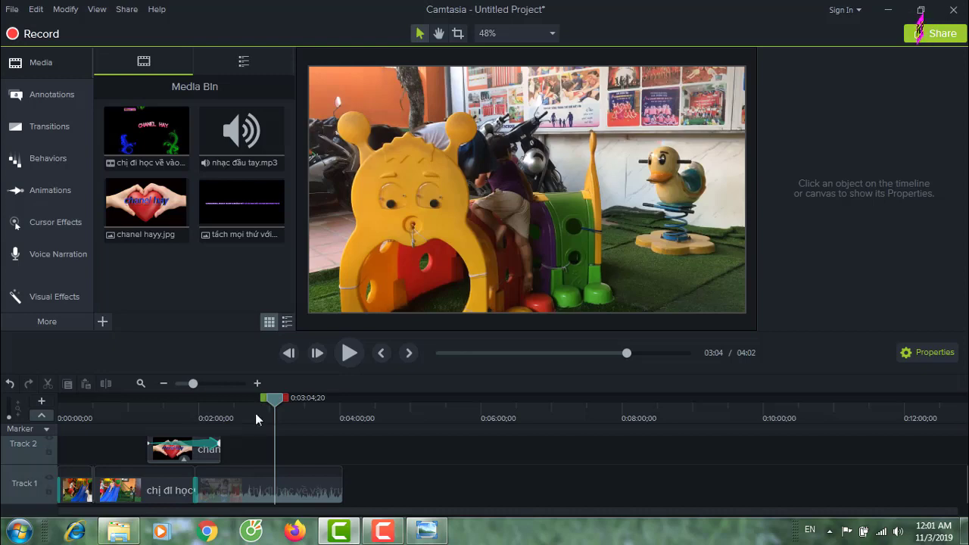
Separate the audio from the last video clip on Track 1 and delete the separated audio.
right_click(308, 496)
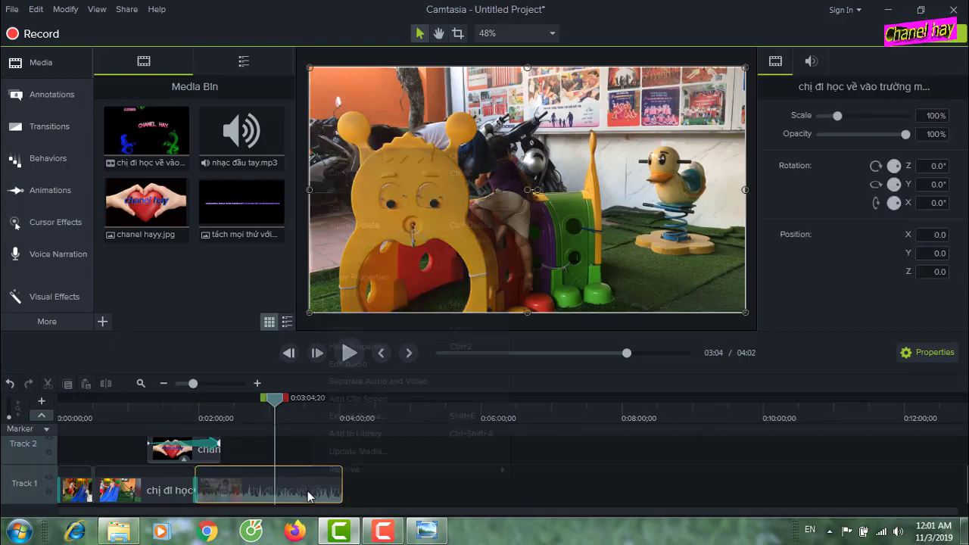
click(399, 383)
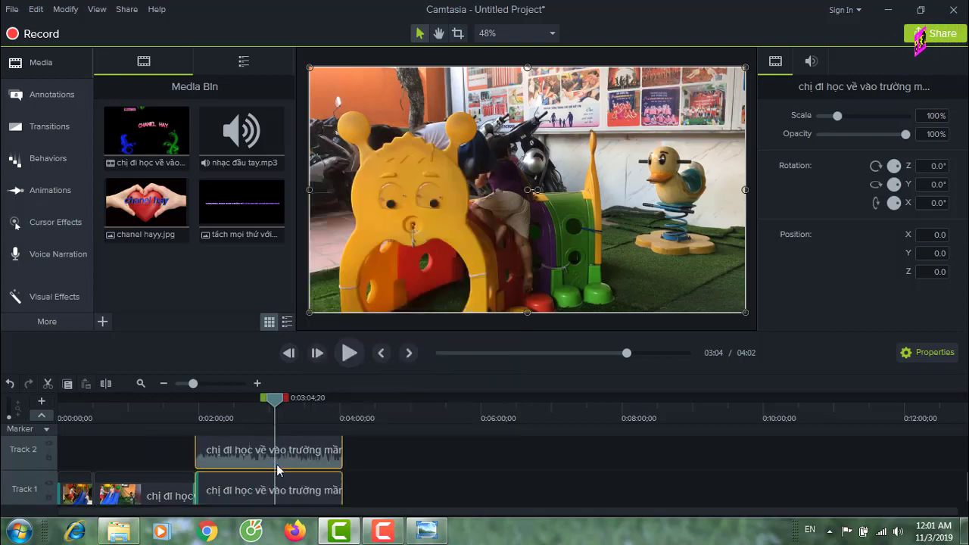
click(303, 462)
key(Delete)
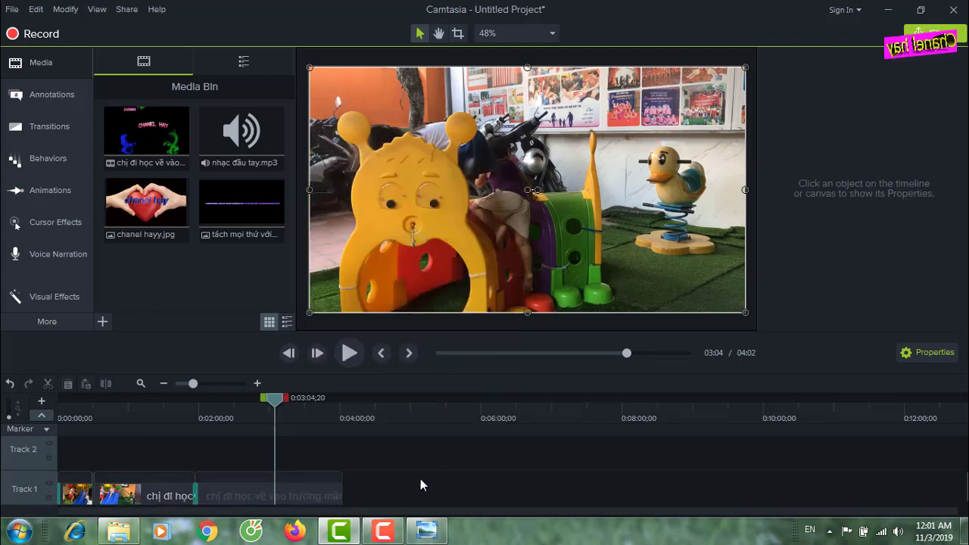
Add the greeting text image to the timeline at 0:01:14;07 and align it with the canvas's lower edge at Y -31.5.
drag(273, 405, 145, 402)
scroll(440, 487, up, 2)
scroll(439, 490, down, 2)
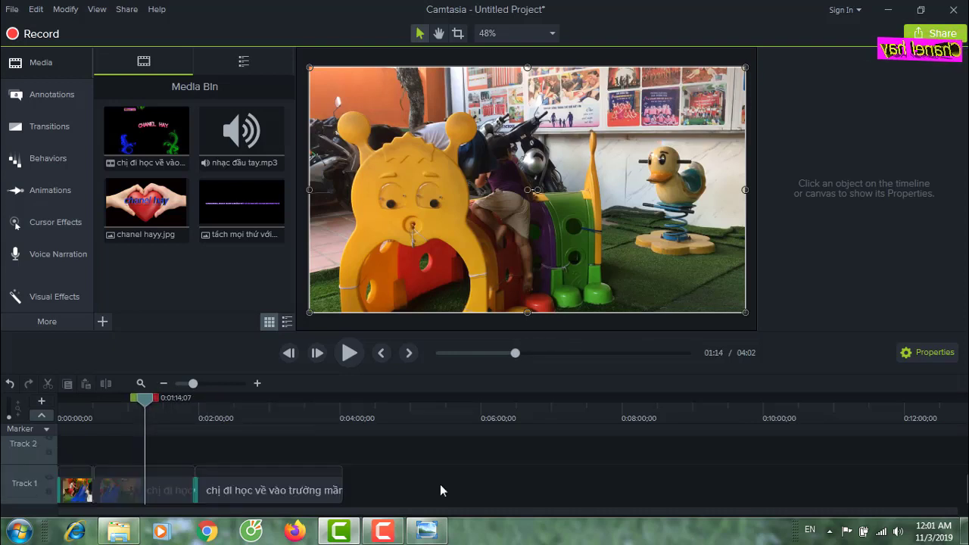
click(223, 214)
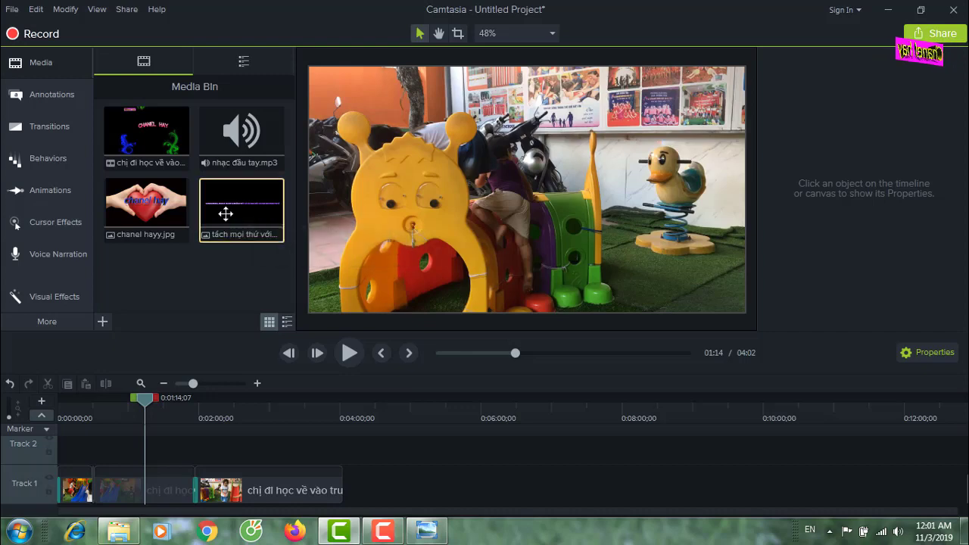
right_click(223, 214)
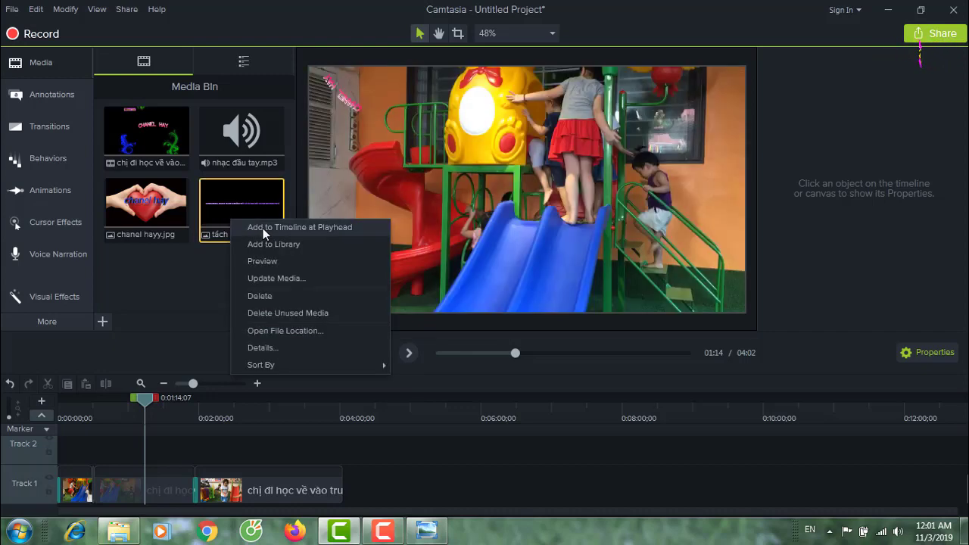
click(263, 228)
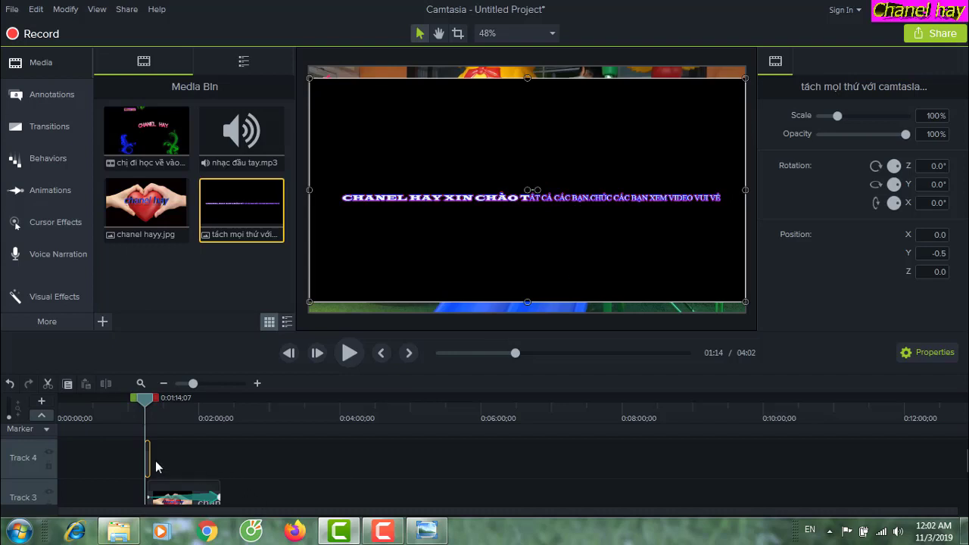
mouse_move(564, 251)
mouse_down()
mouse_move(564, 346)
mouse_move(565, 260)
mouse_up()
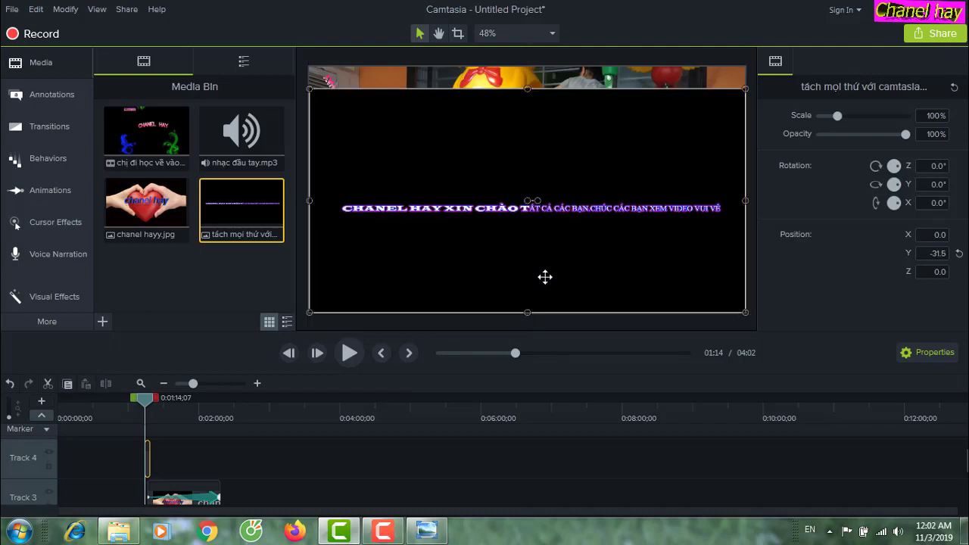
Apply the Remove a Color effect to the greeting text image and sample its black background as the color to remove.
click(52, 298)
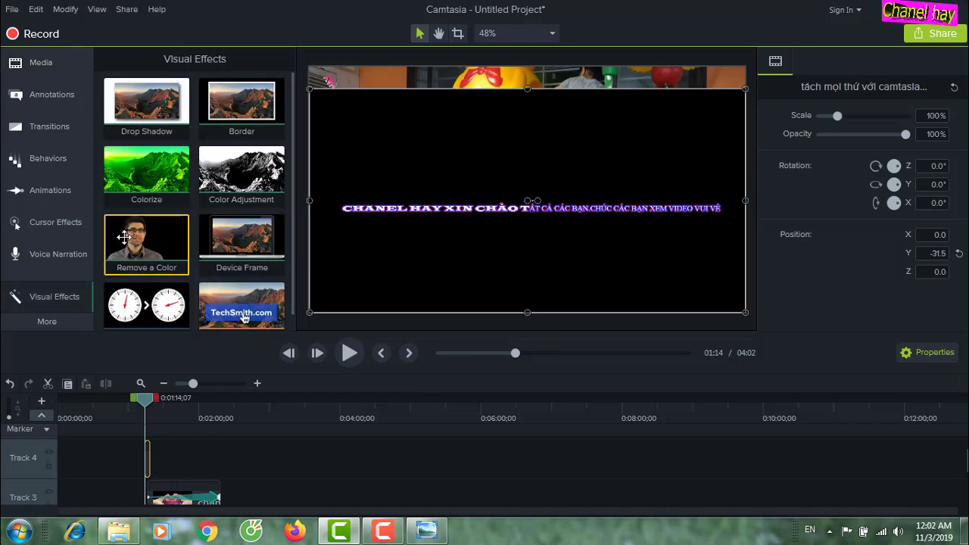
drag(123, 236, 474, 176)
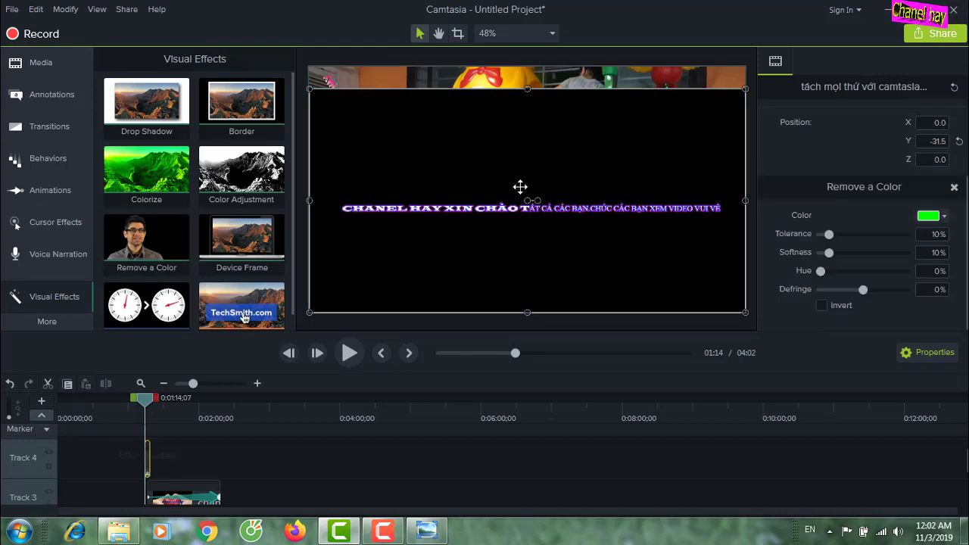
click(943, 216)
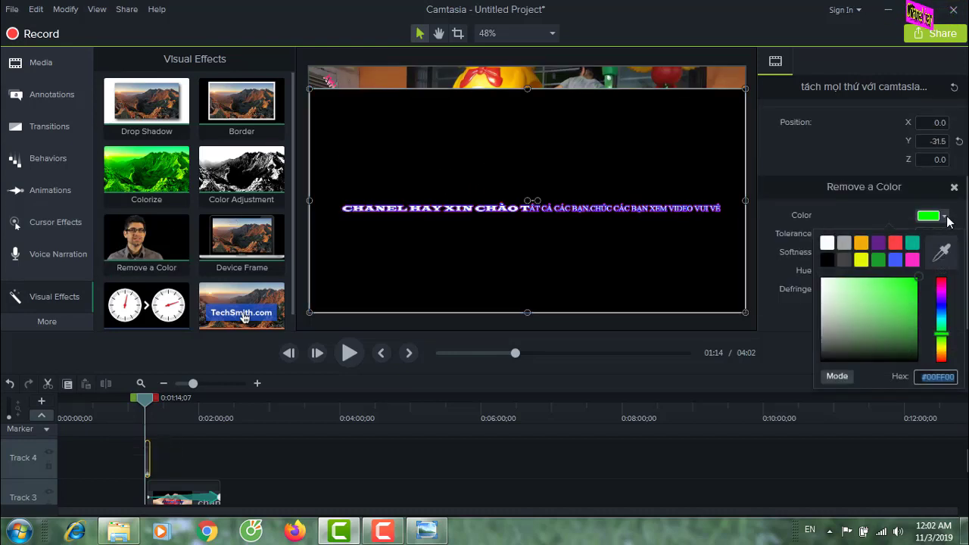
click(941, 252)
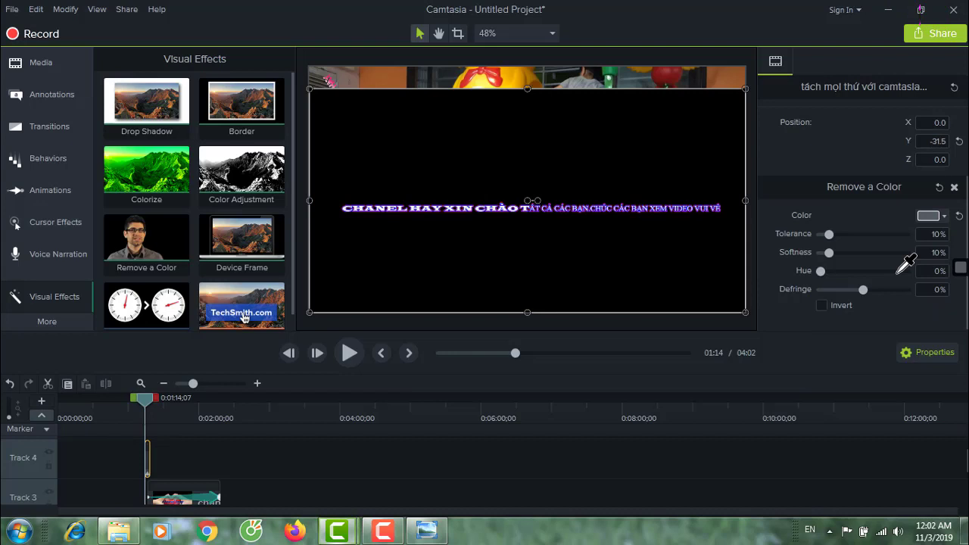
click(680, 282)
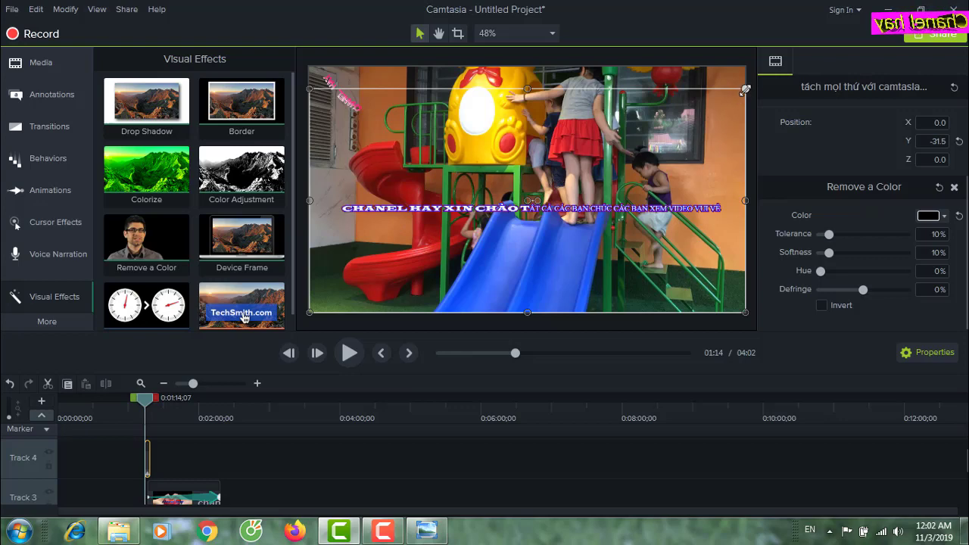
Shrink the greeting text image slightly and place it past the canvas's lower-right edge at about X 1,085.8, Y -320.2.
drag(745, 90, 734, 95)
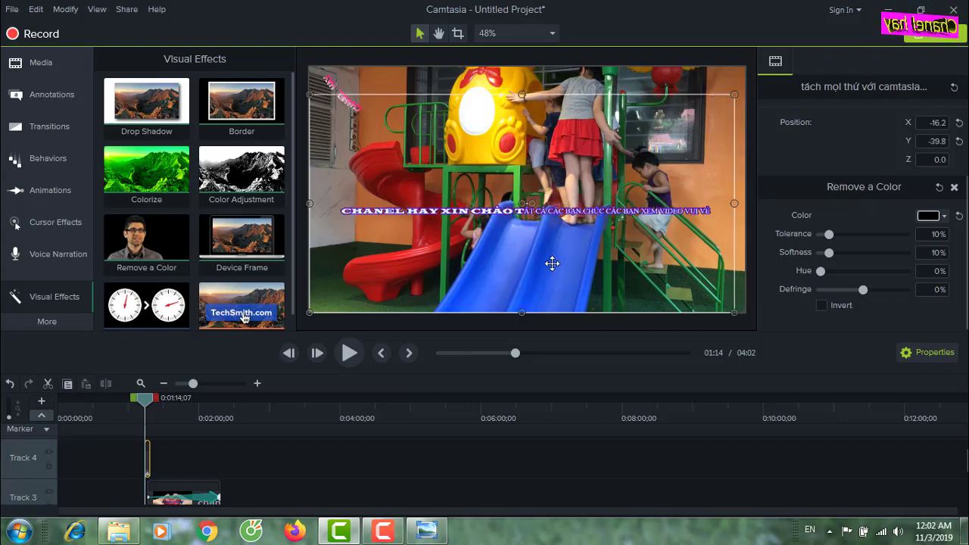
drag(552, 263, 550, 356)
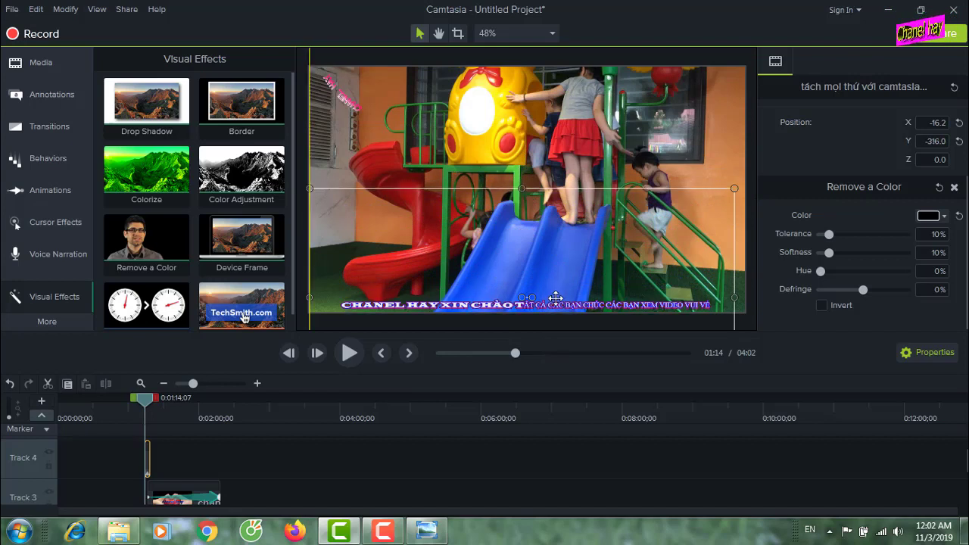
drag(555, 301, 556, 298)
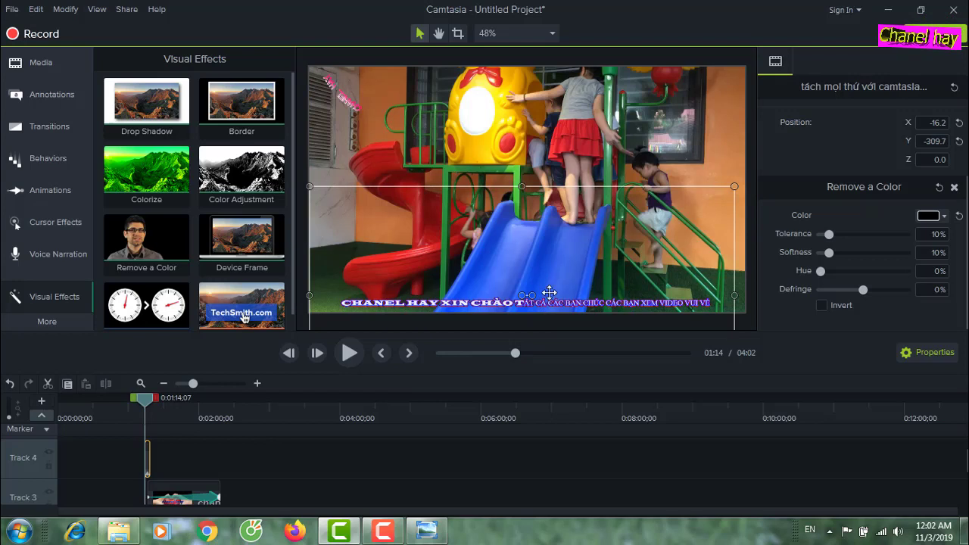
drag(477, 282, 732, 240)
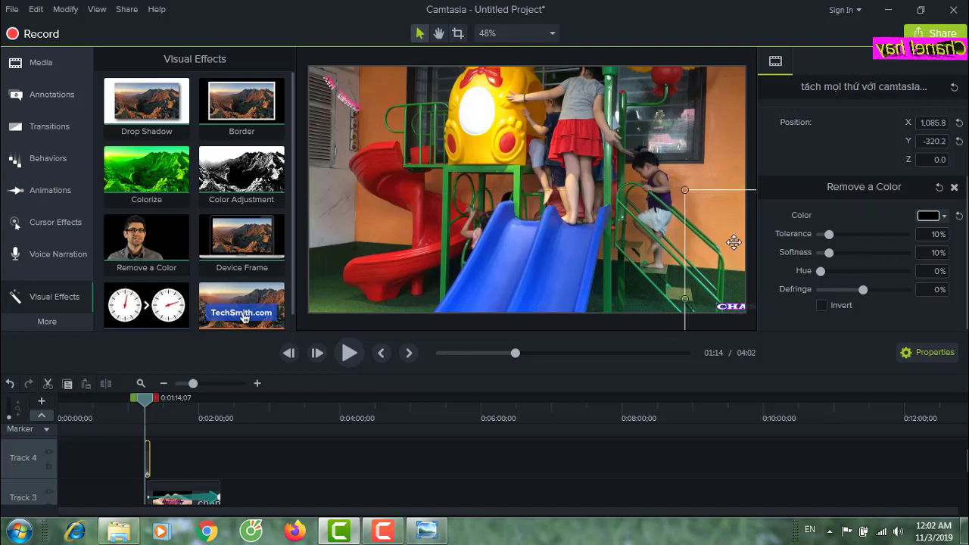
Lengthen the greeting text clip on Track 4 and add a Custom animation moving the text leftward to about X -1,045.4 at 0:01:35;29.
drag(150, 455, 180, 455)
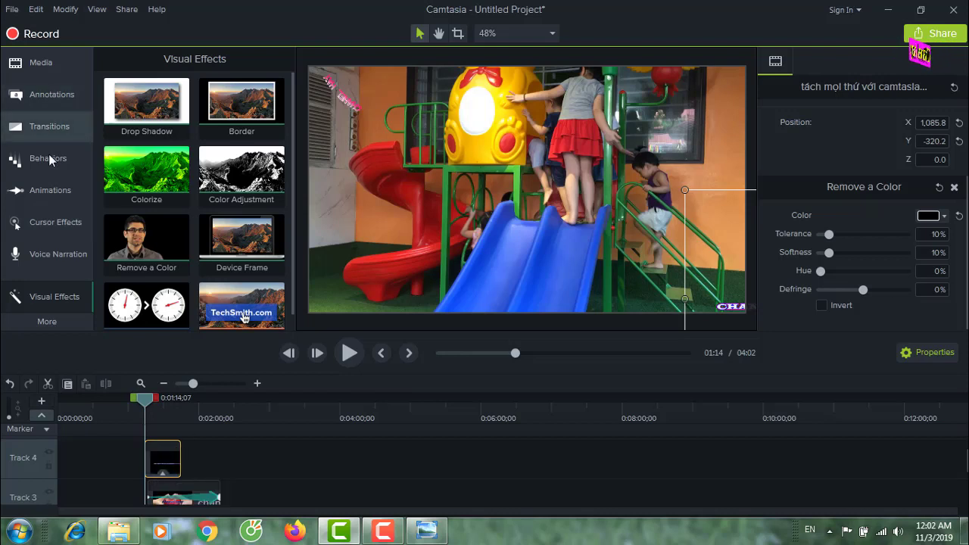
click(53, 190)
drag(138, 106, 163, 430)
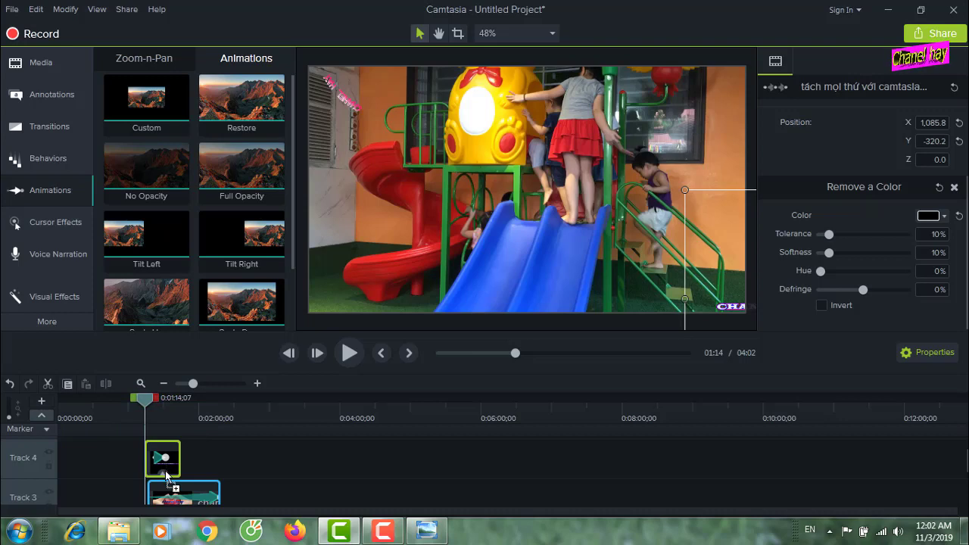
drag(166, 475, 174, 486)
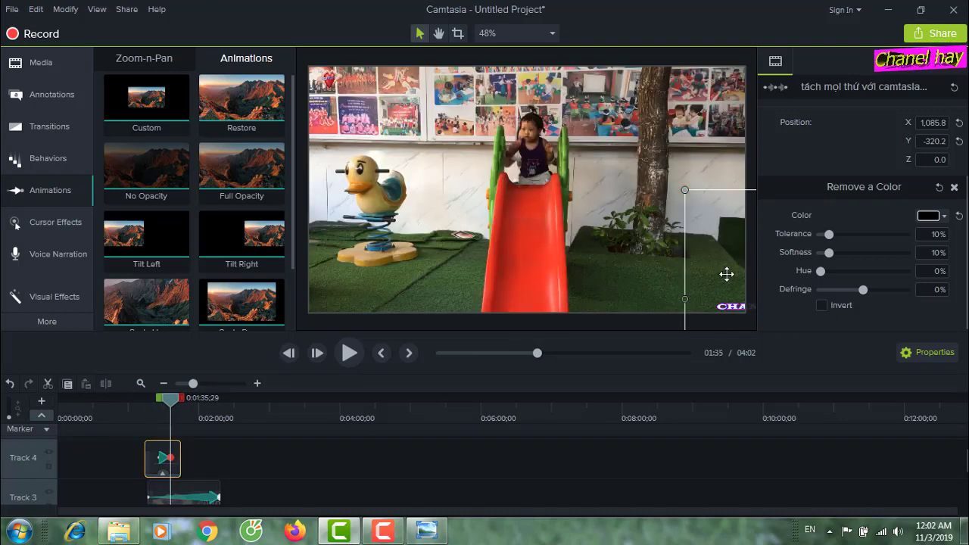
drag(700, 274, 4, 280)
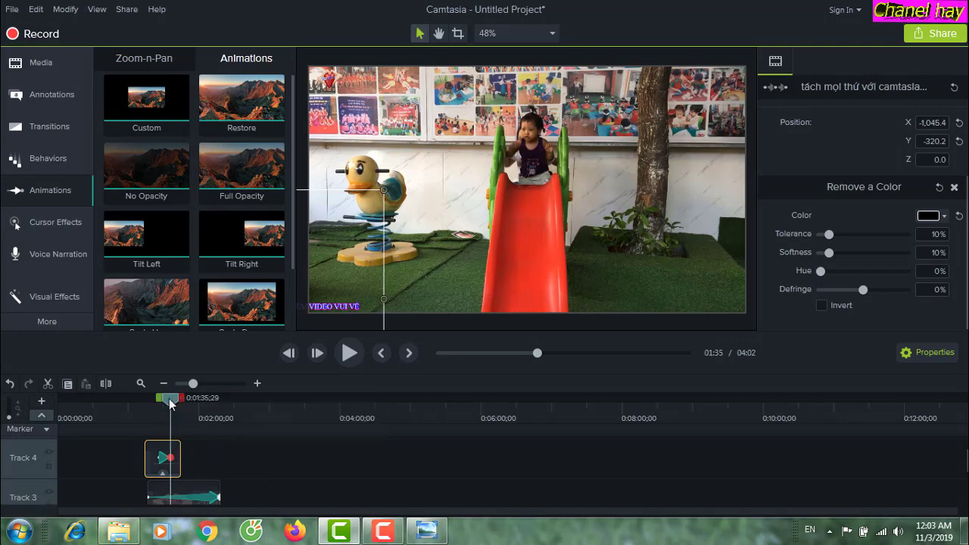
Stretch the greeting text's leftward animation on Track 4 across the whole clip, from 0:01:14;07 to 0:01:43;06.
mouse_move(172, 409)
mouse_down()
mouse_move(159, 415)
mouse_move(173, 415)
mouse_up()
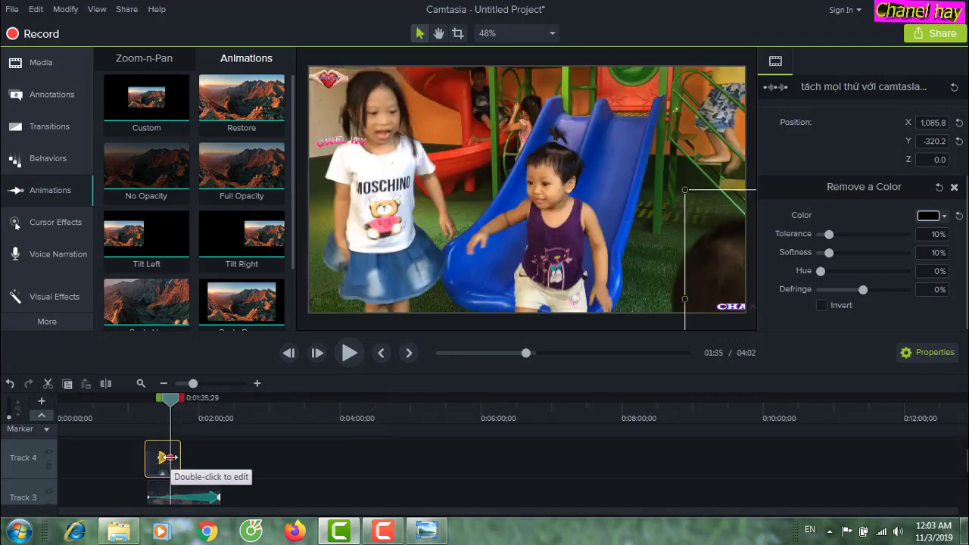
click(174, 457)
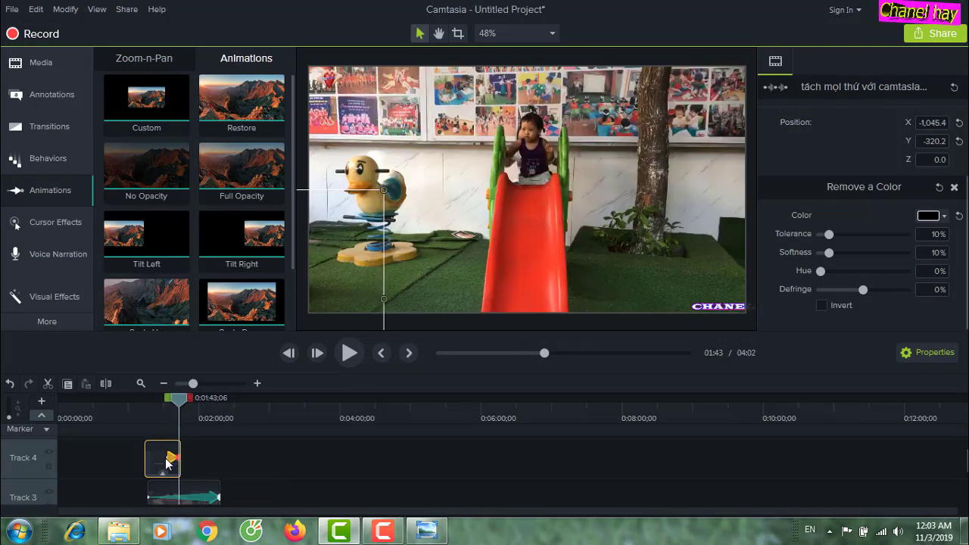
drag(168, 461, 123, 459)
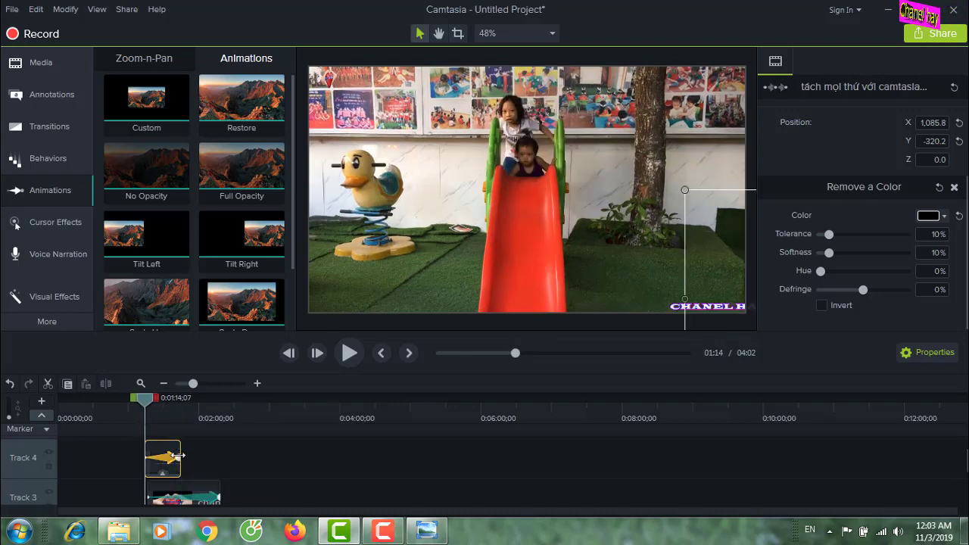
click(179, 457)
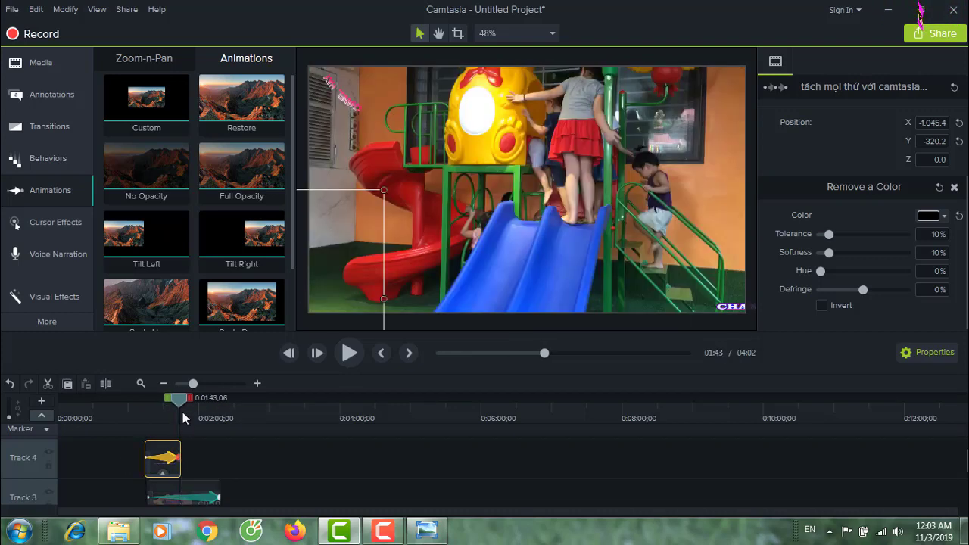
Play the timeline from 0:01:11;07 to check the scrolling greeting text over the video.
click(132, 415)
drag(137, 423, 141, 425)
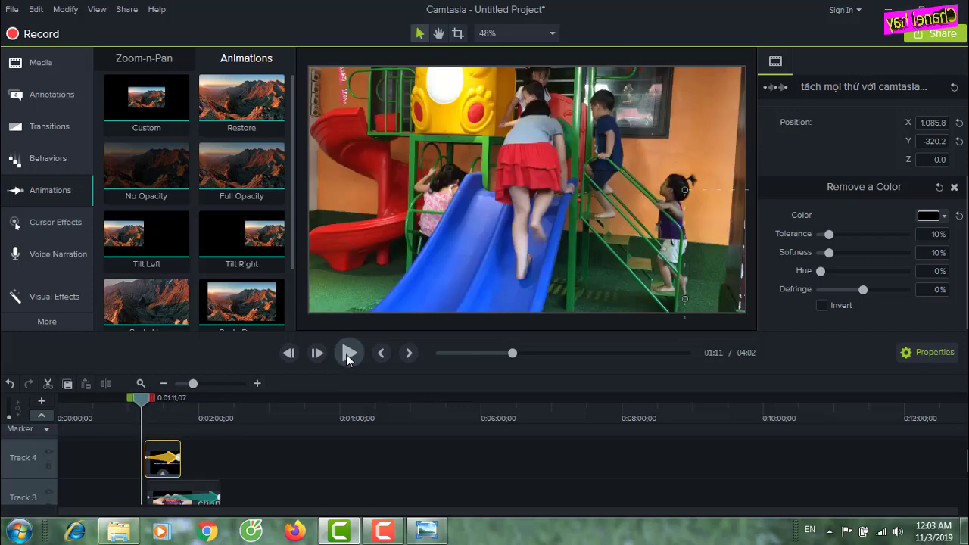
click(347, 354)
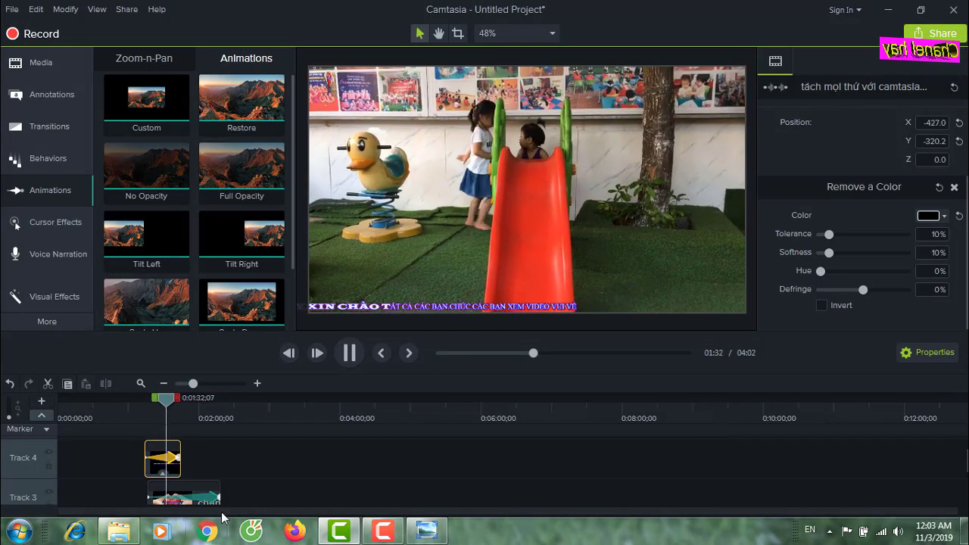
click(350, 354)
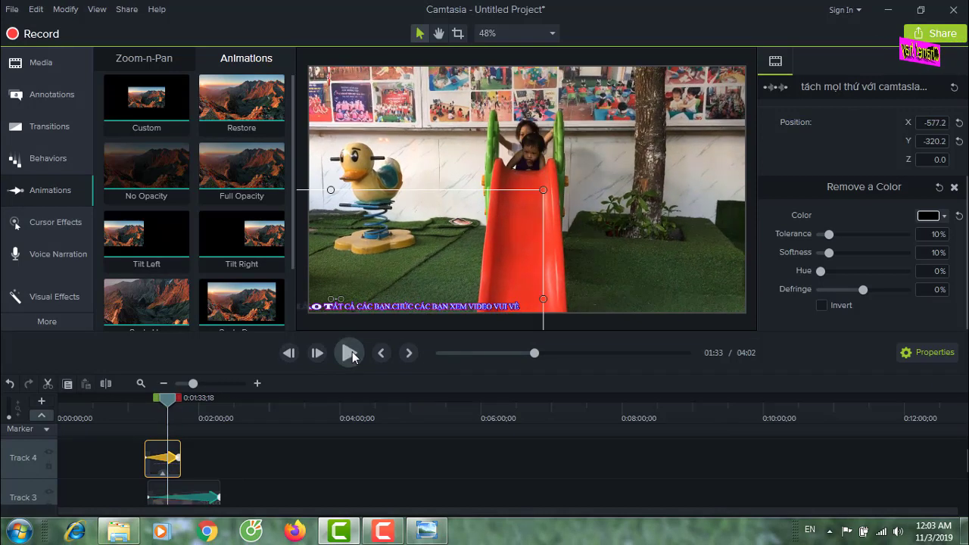
click(426, 530)
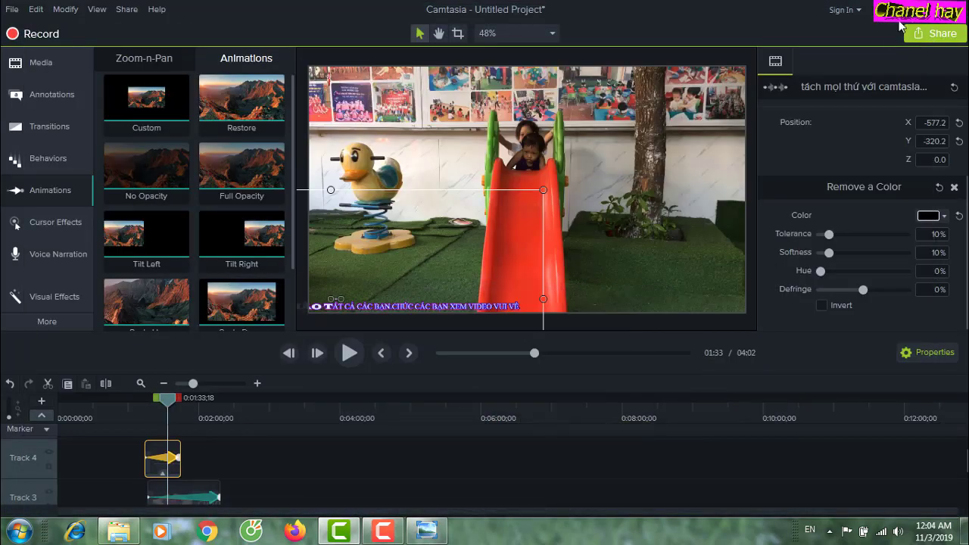
Delete the greeting text clip on Track 4 and the logo clip on Track 3 together.
click(321, 477)
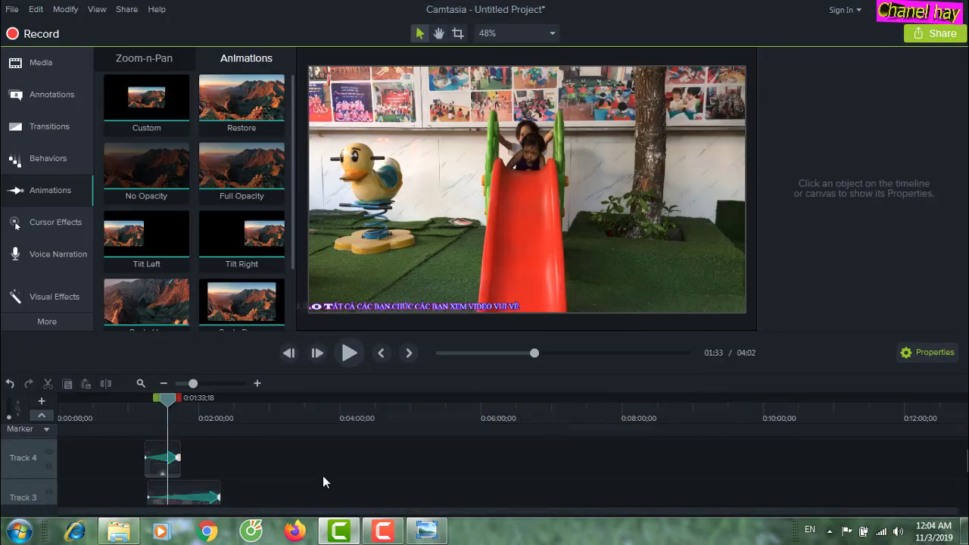
scroll(322, 475, down, 2)
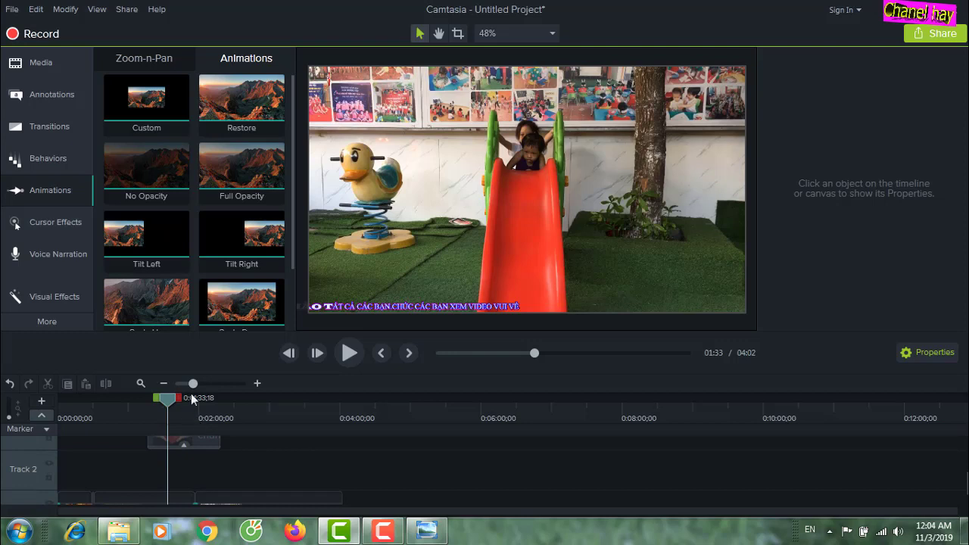
drag(198, 381, 180, 384)
scroll(379, 492, down, 1)
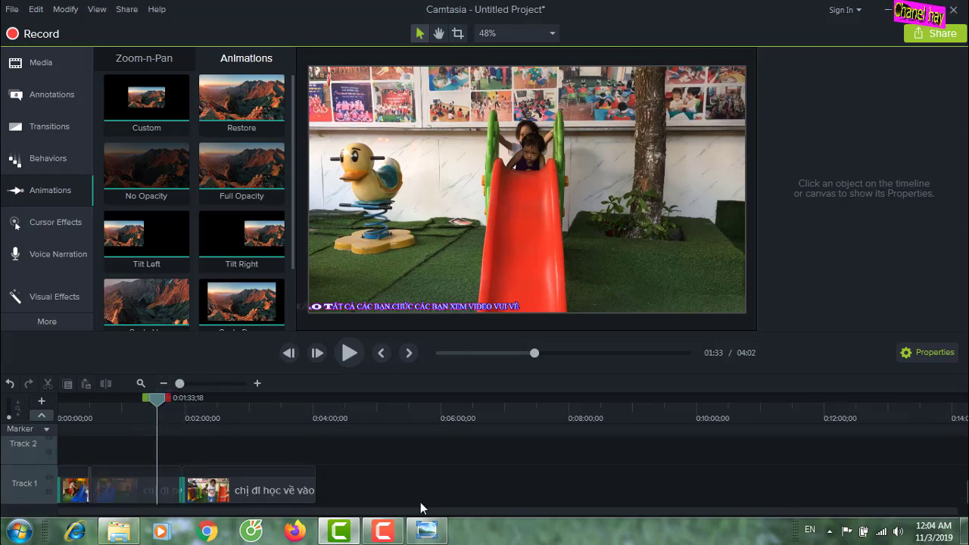
drag(452, 479, 341, 504)
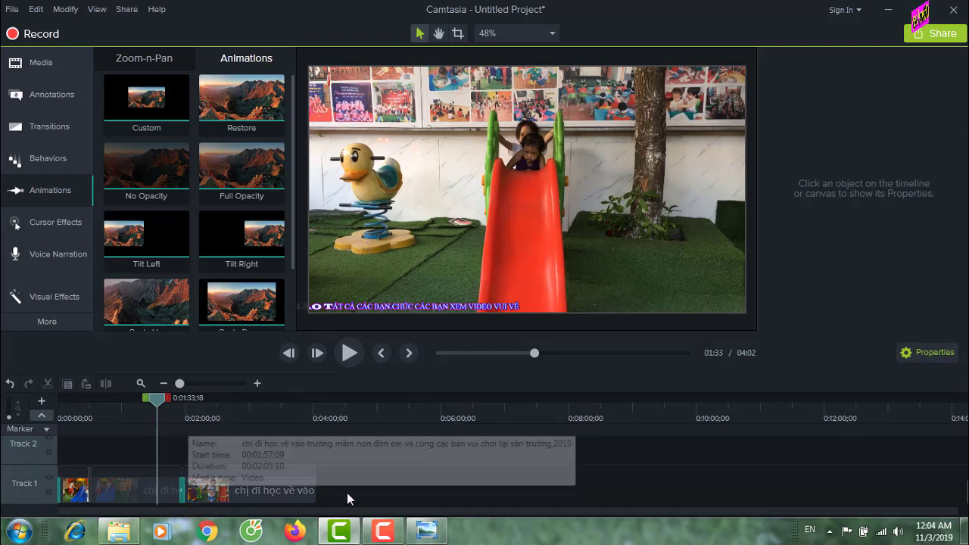
scroll(415, 505, up, 2)
drag(360, 474, 94, 433)
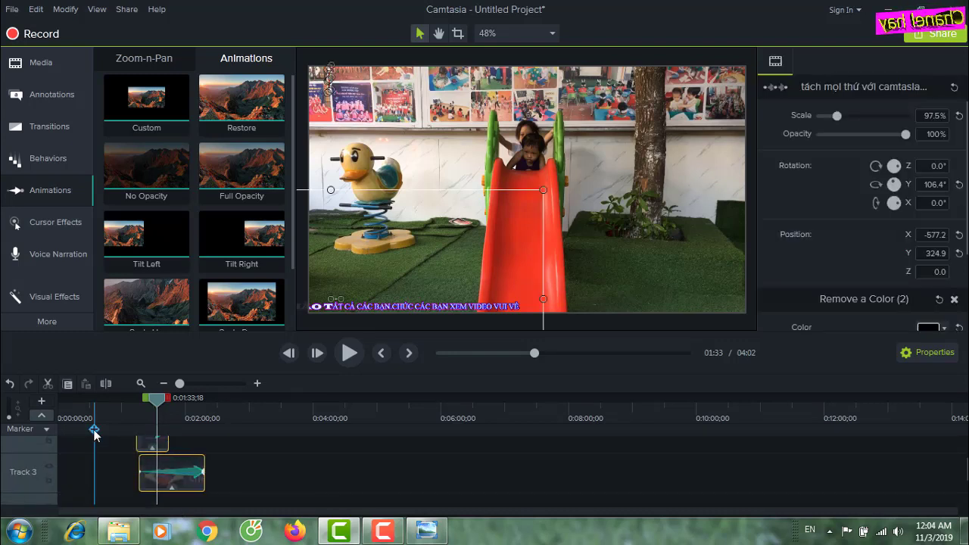
click(94, 433)
scroll(308, 491, down, 3)
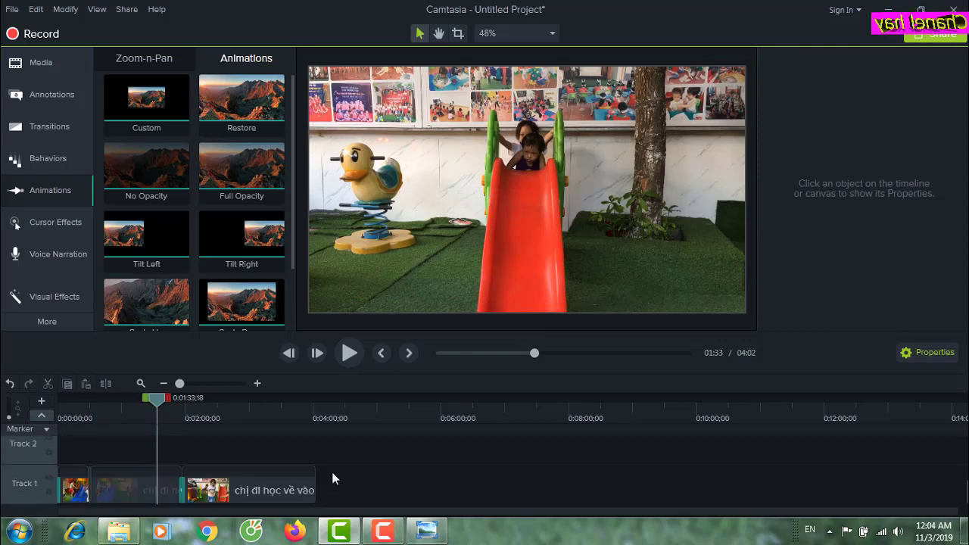
Delete the earlier video clips on Track 1, move the remaining clip to the timeline start, and return the playhead to 0:00:00;00.
click(75, 493)
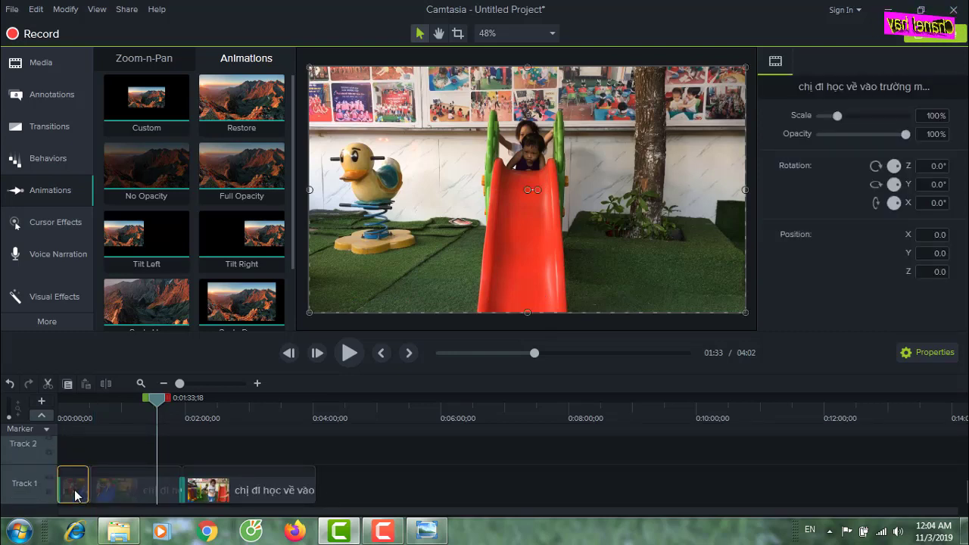
click(122, 493)
key(Delete)
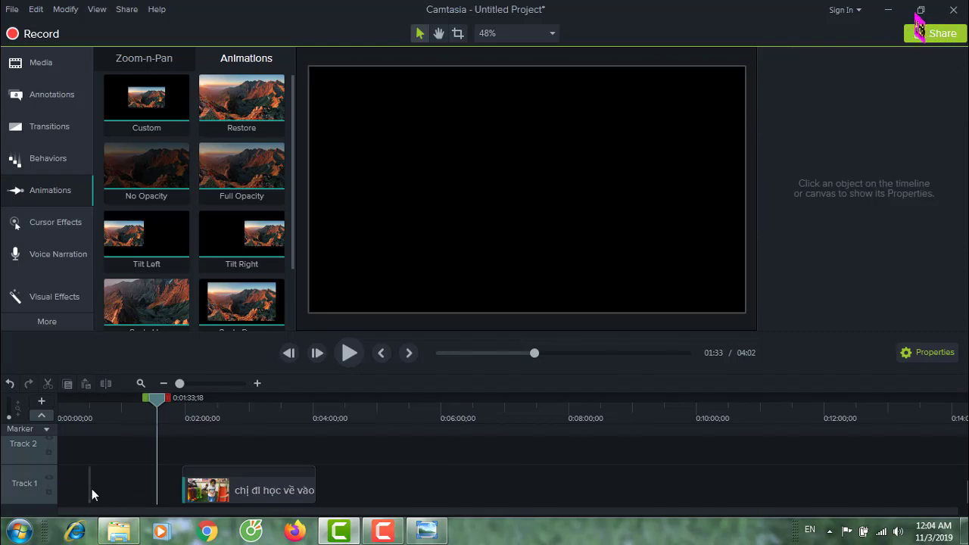
drag(191, 488, 87, 490)
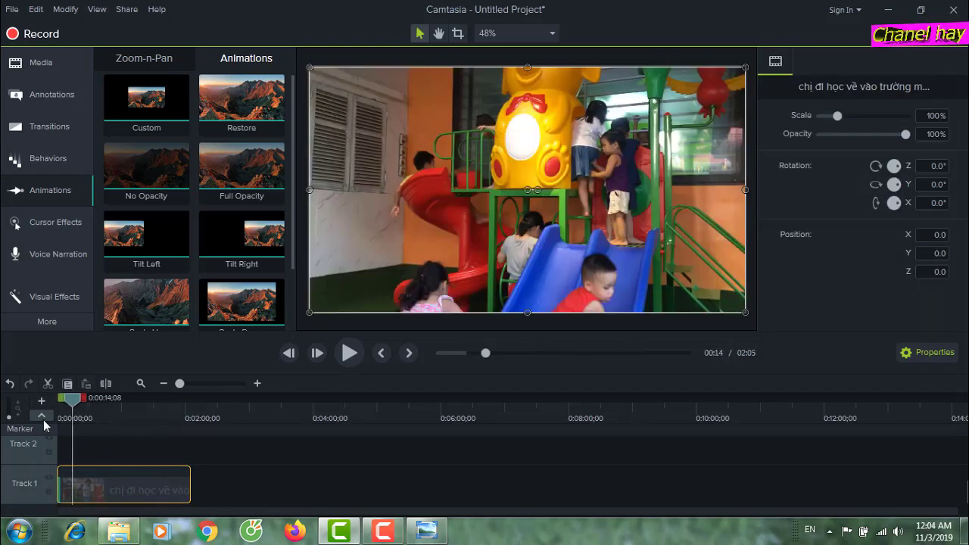
key(ctrl+Home)
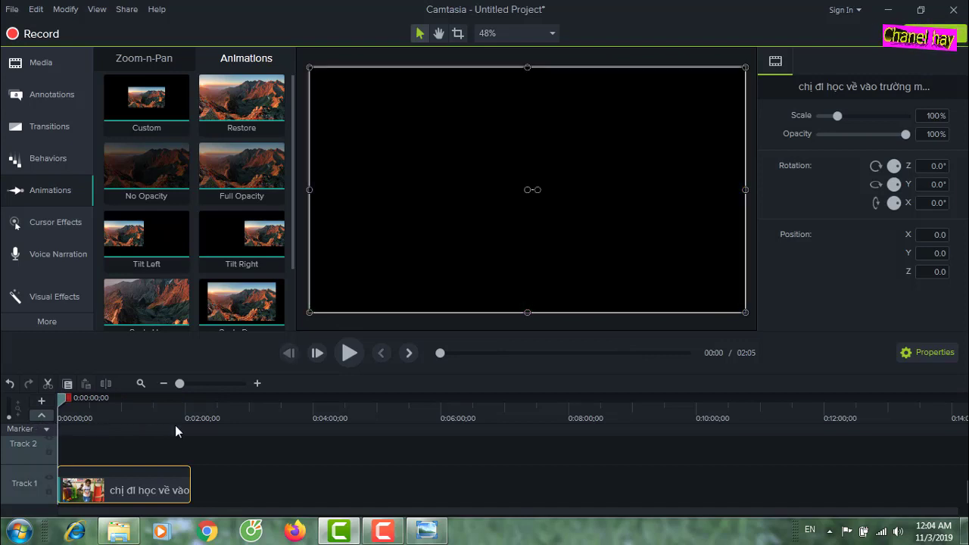
Set the playhead to 0:00:48;00, start a media import and browse to nhạc không bản quyền > nhạc đỏ remix on Local Disk (D:).
click(37, 62)
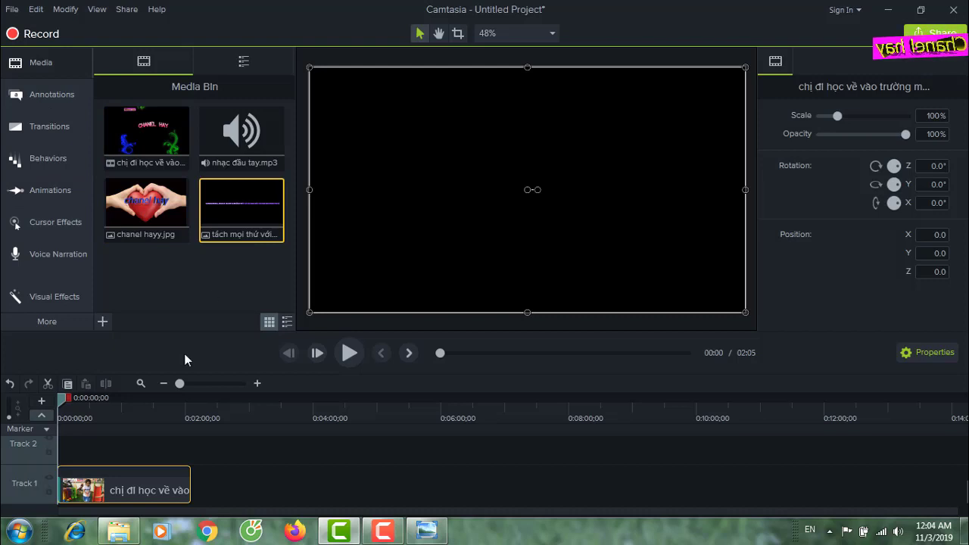
drag(65, 402, 110, 431)
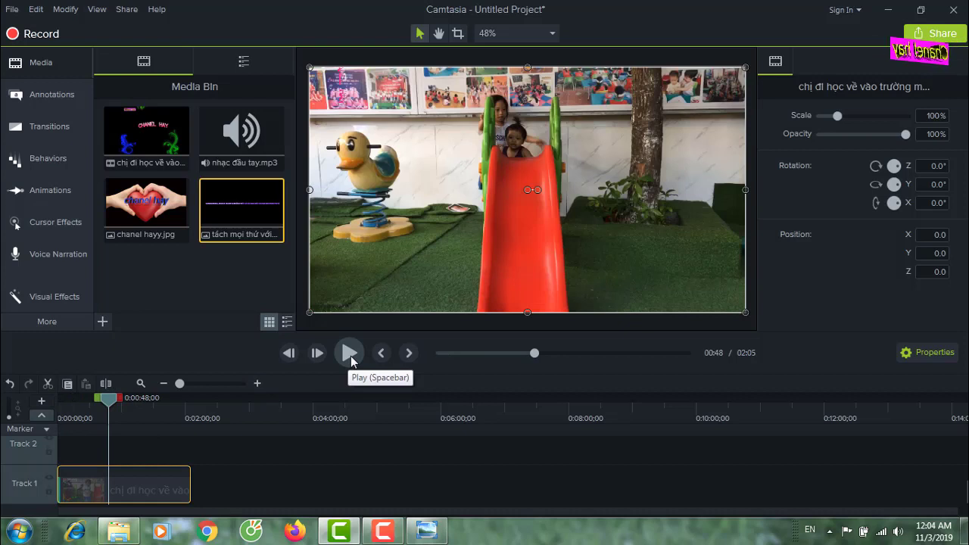
right_click(184, 274)
click(173, 280)
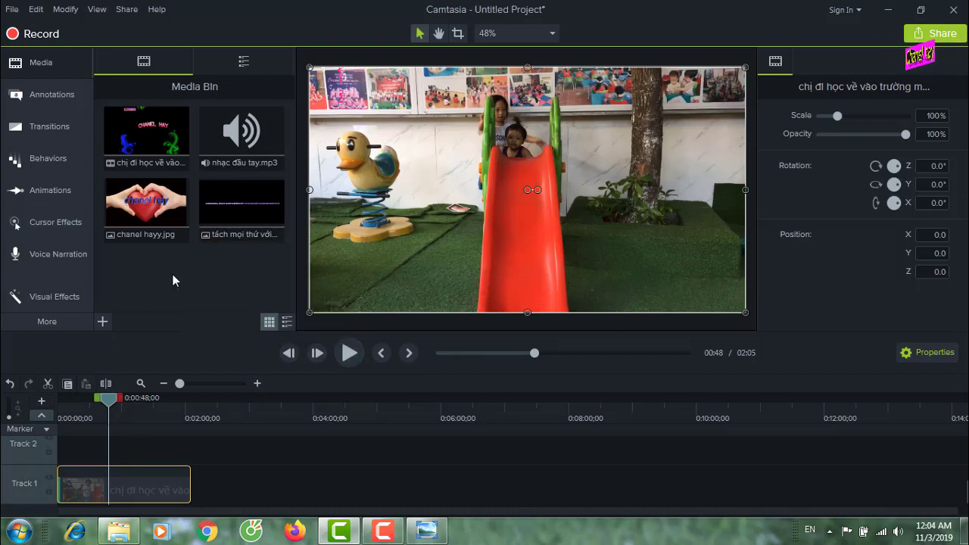
right_click(239, 278)
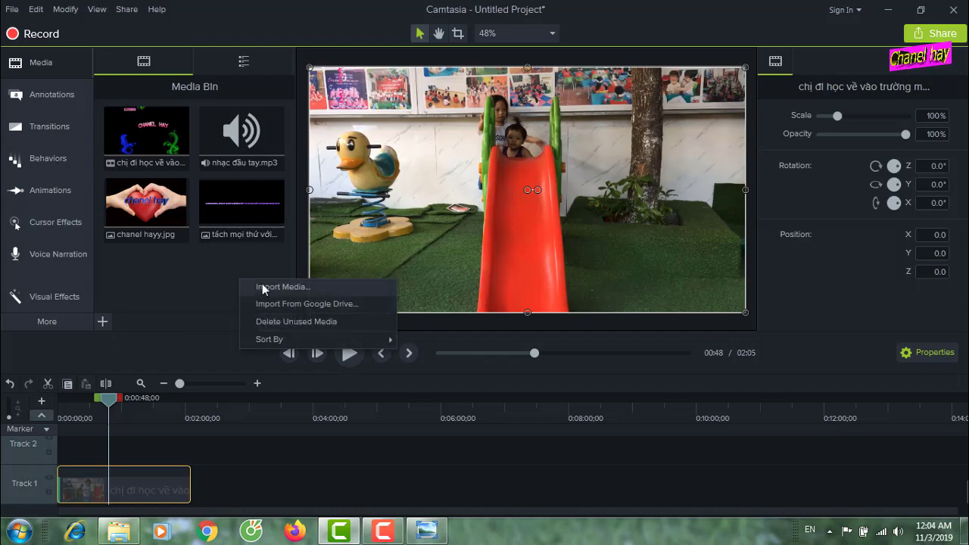
click(265, 287)
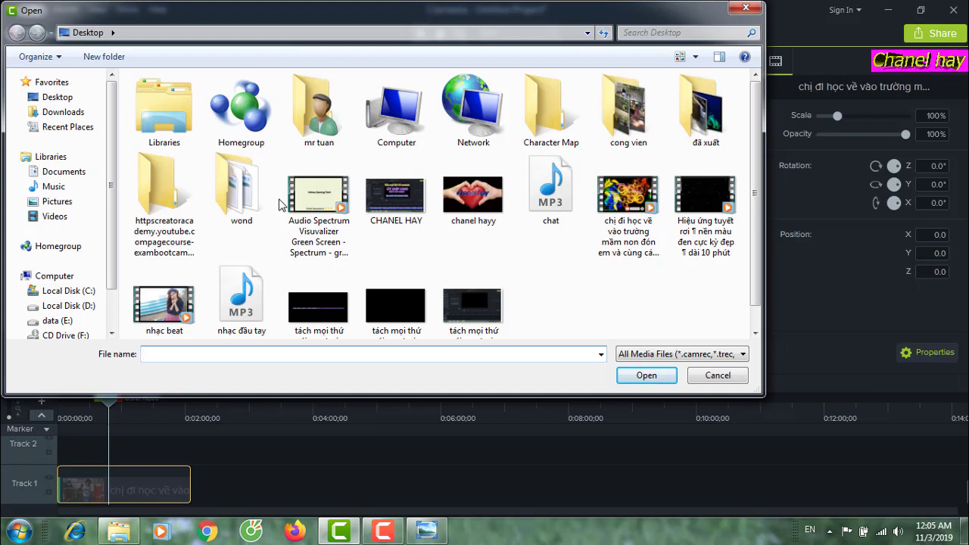
click(81, 307)
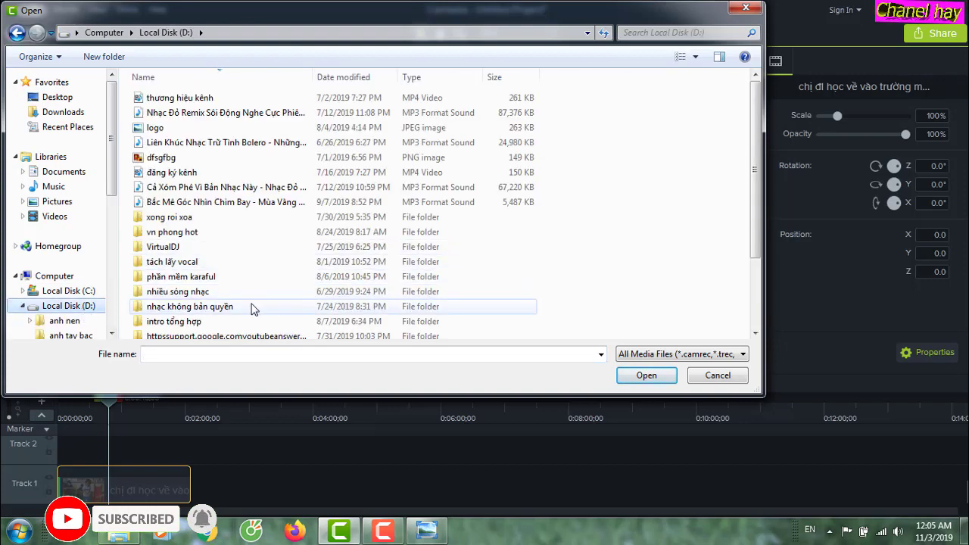
double_click(221, 308)
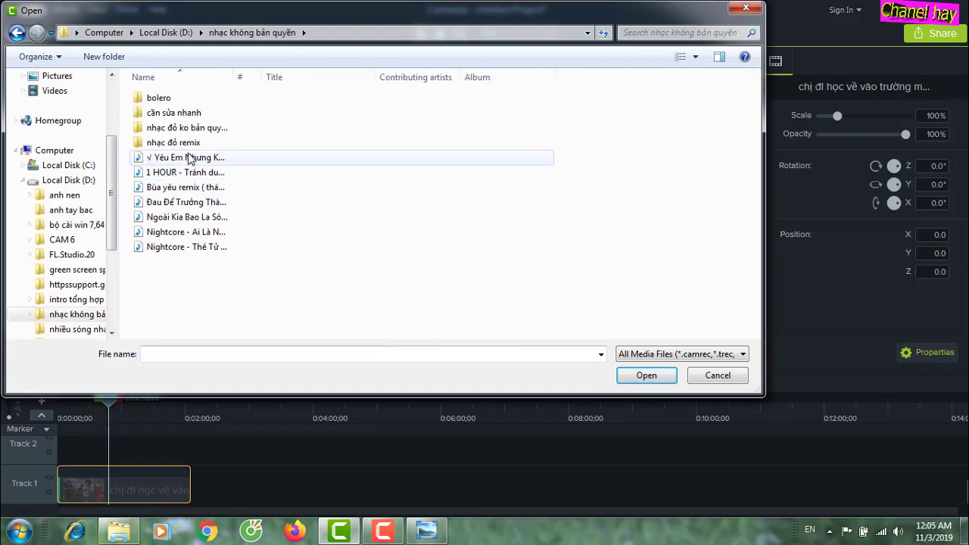
double_click(177, 142)
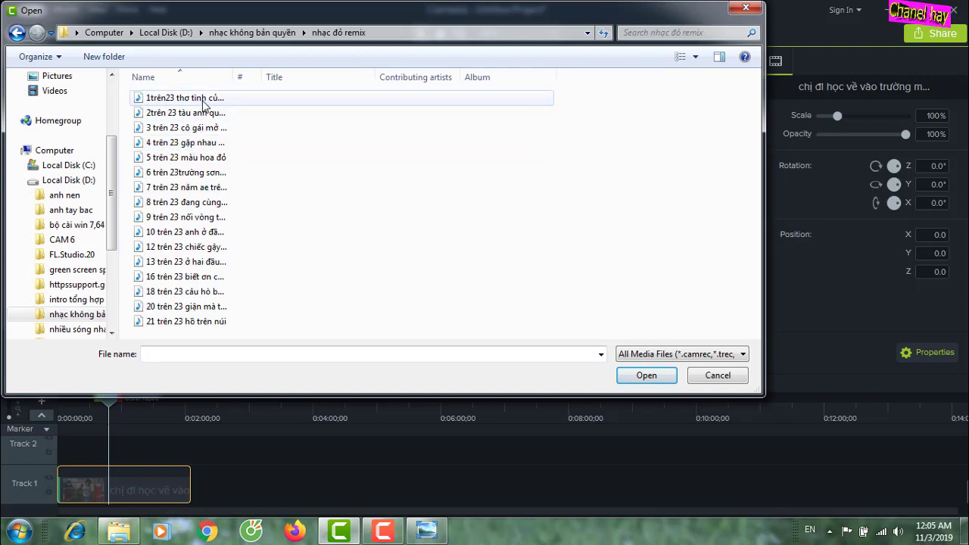
Import the first four songs of the folder, from 1trên23 thơ tình của núi to 4 trên 23 gặp nhau giữa rừng mơ.
click(204, 103)
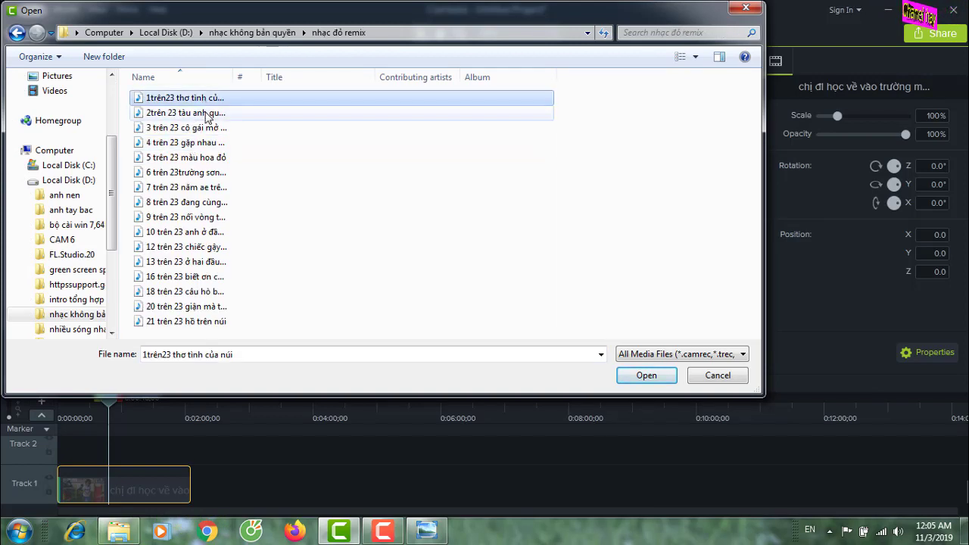
ctrl+click(206, 113)
ctrl+click(206, 128)
ctrl+click(206, 143)
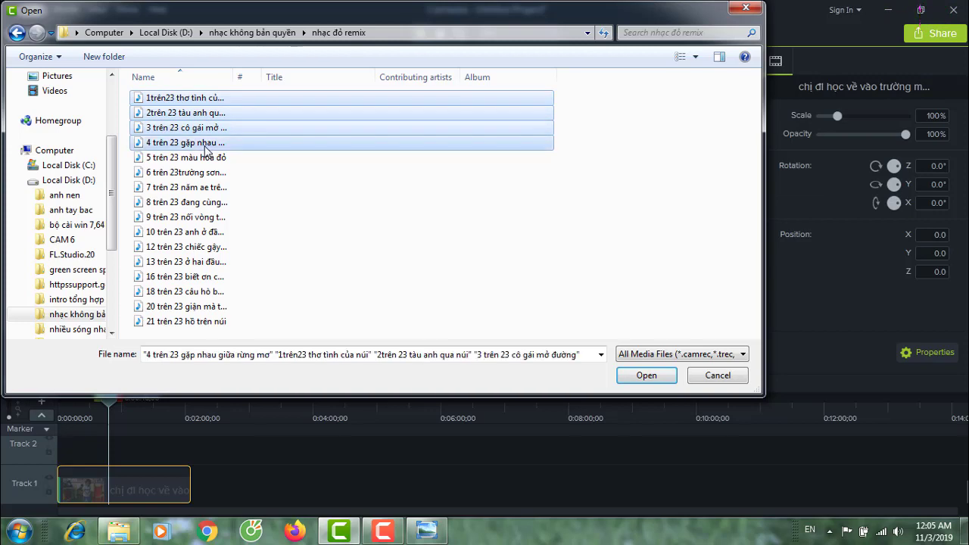
click(646, 375)
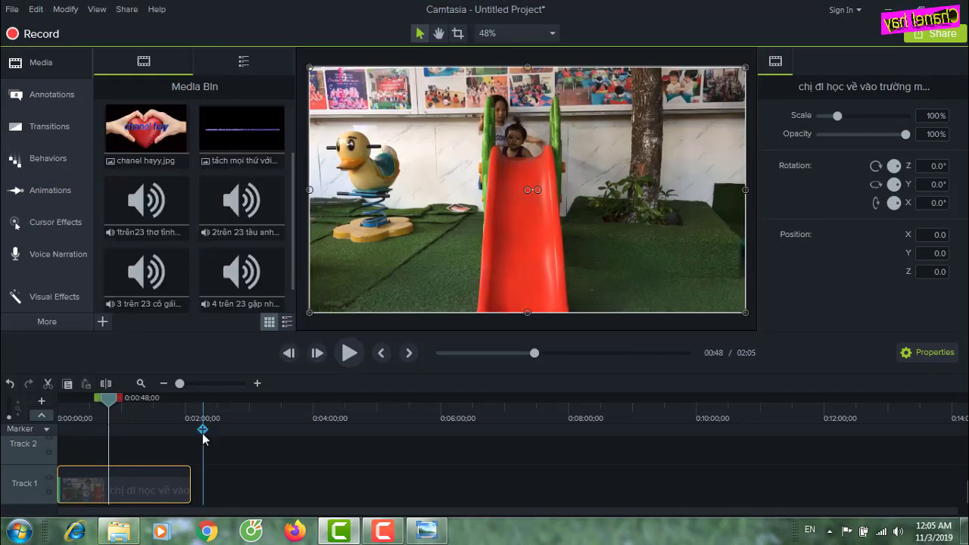
Add the song 3 trên 23 cô gái mở đường to Track 2 and move it to the start of the timeline.
scroll(288, 471, up, 1)
click(156, 292)
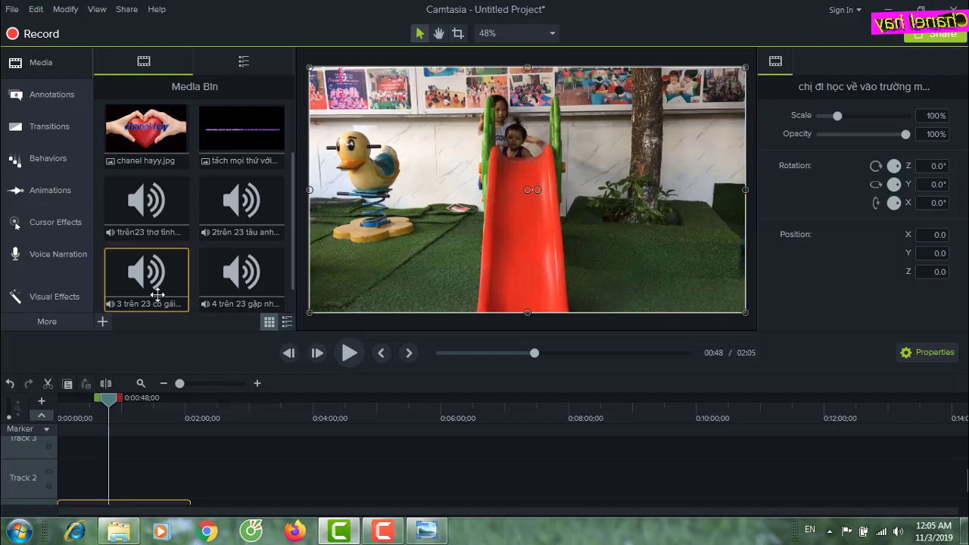
right_click(159, 292)
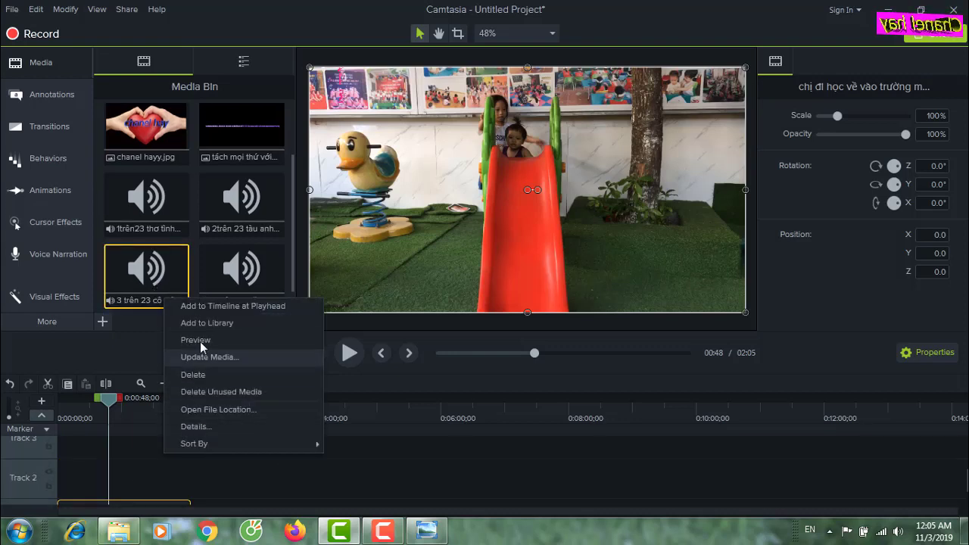
click(218, 306)
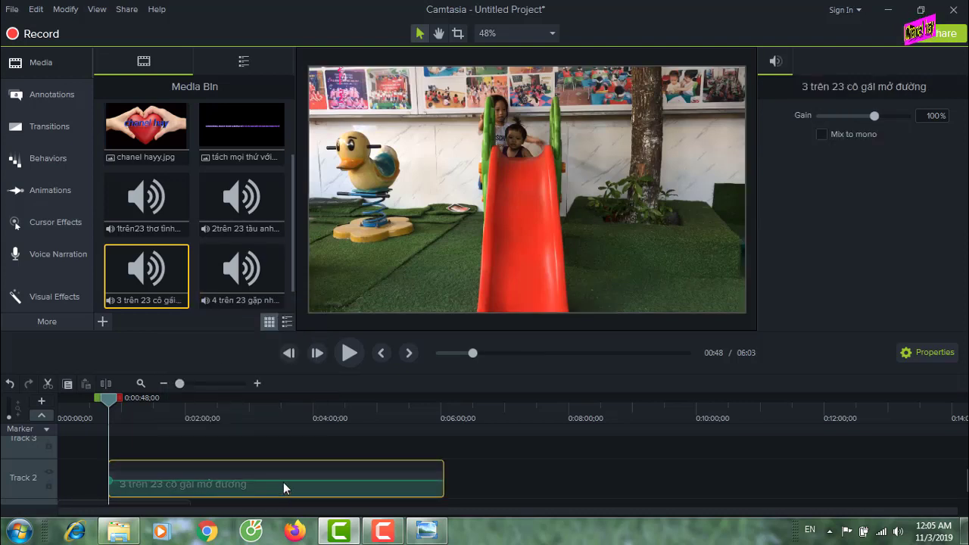
drag(218, 481, 173, 475)
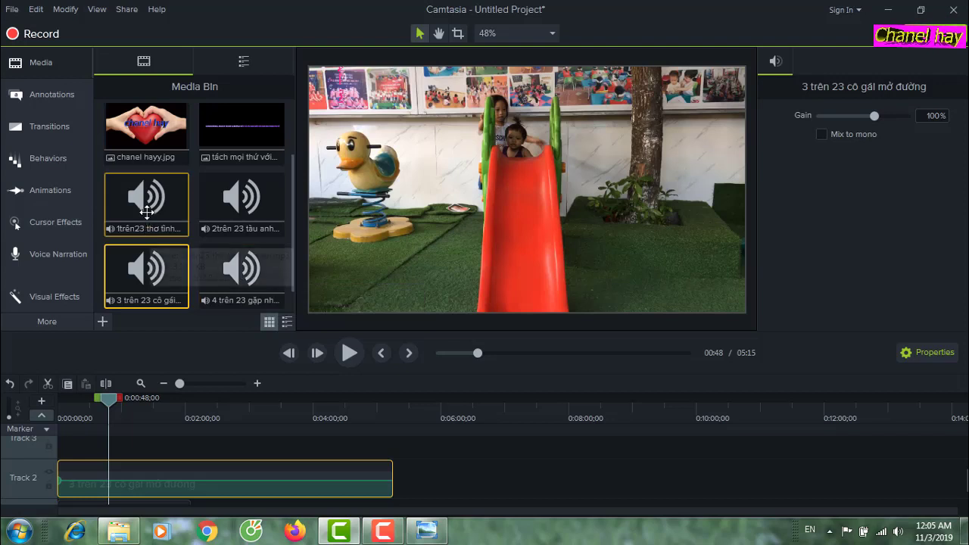
Place the song 1trên23 thơ tình của núi on Track 2 directly after 3 trên 23 cô gái mở đường.
drag(147, 198, 373, 493)
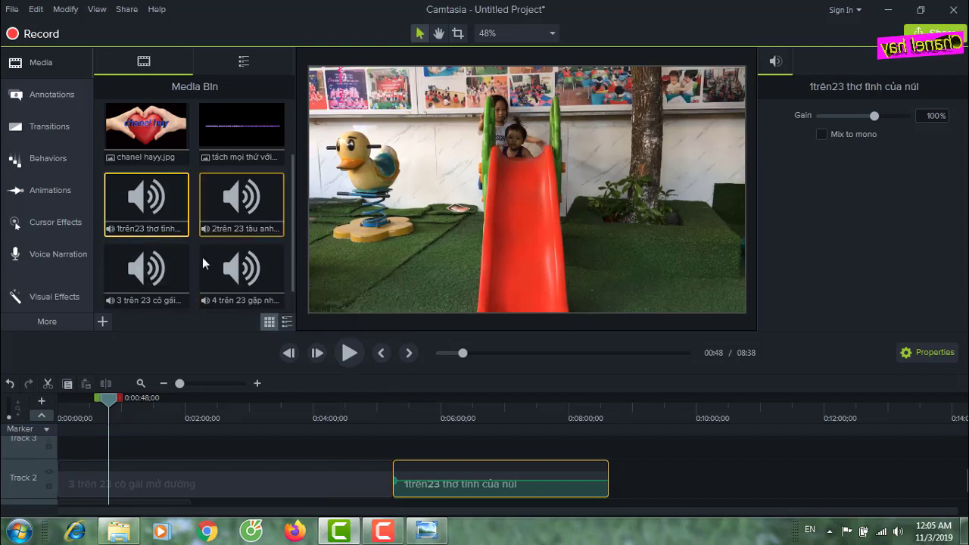
drag(292, 199, 290, 243)
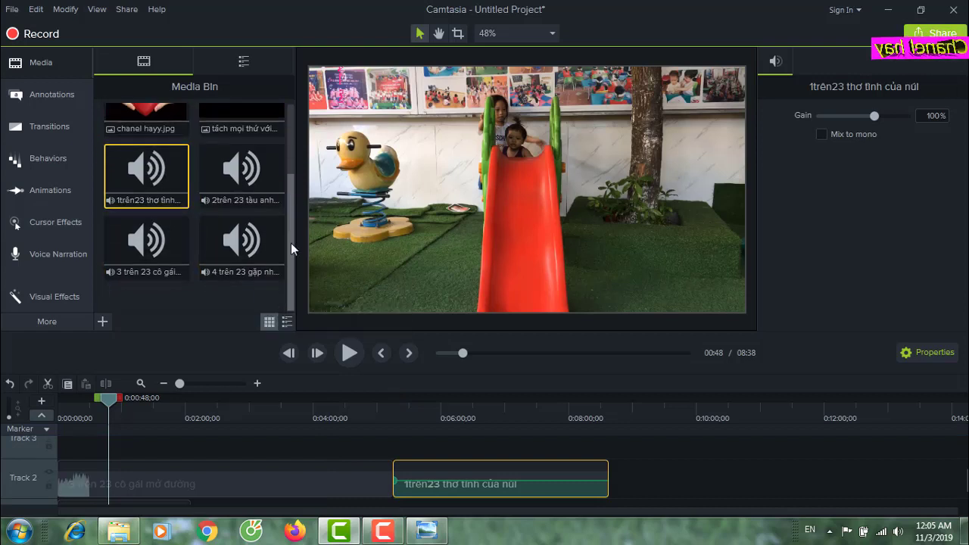
Open the Word document hướng dẫn from the desktop and copy its first four song titles, 01 to 04.
click(235, 297)
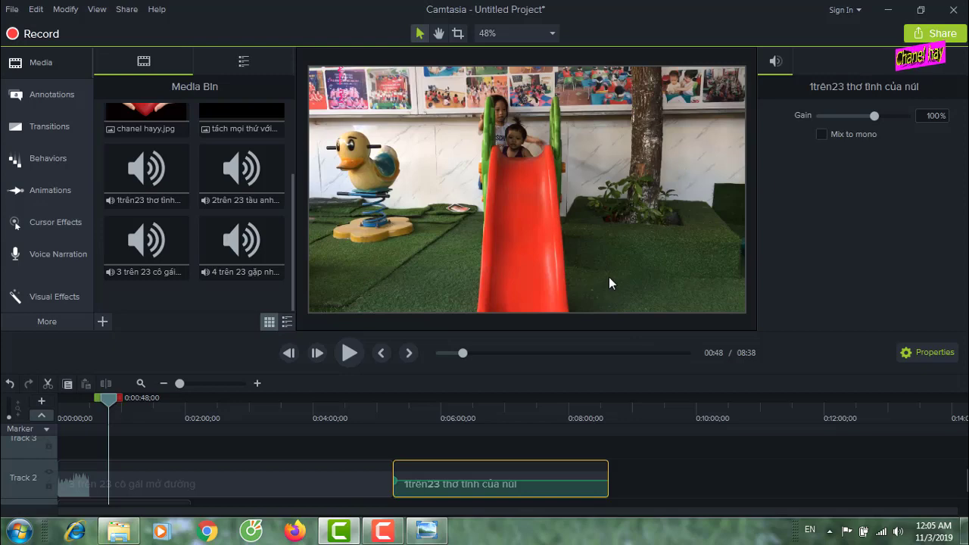
click(890, 13)
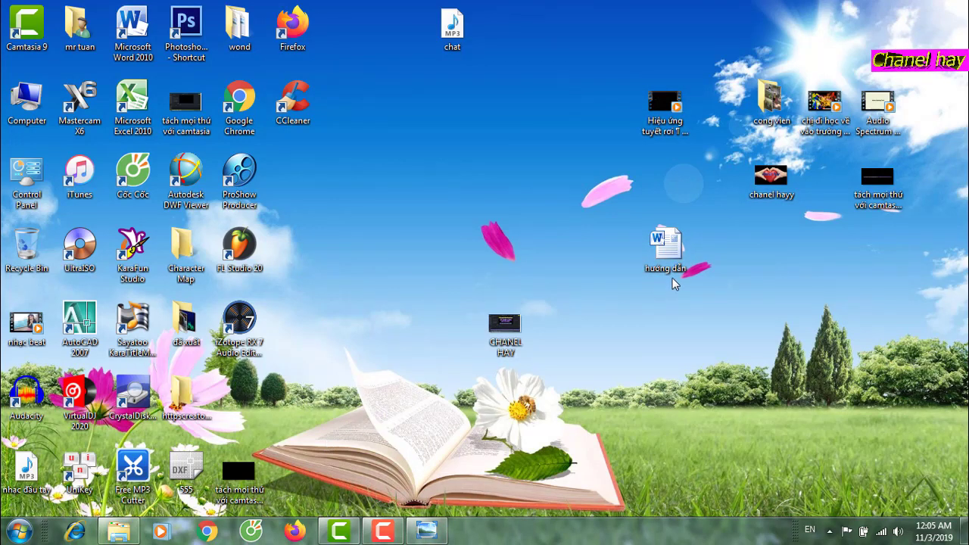
double_click(670, 249)
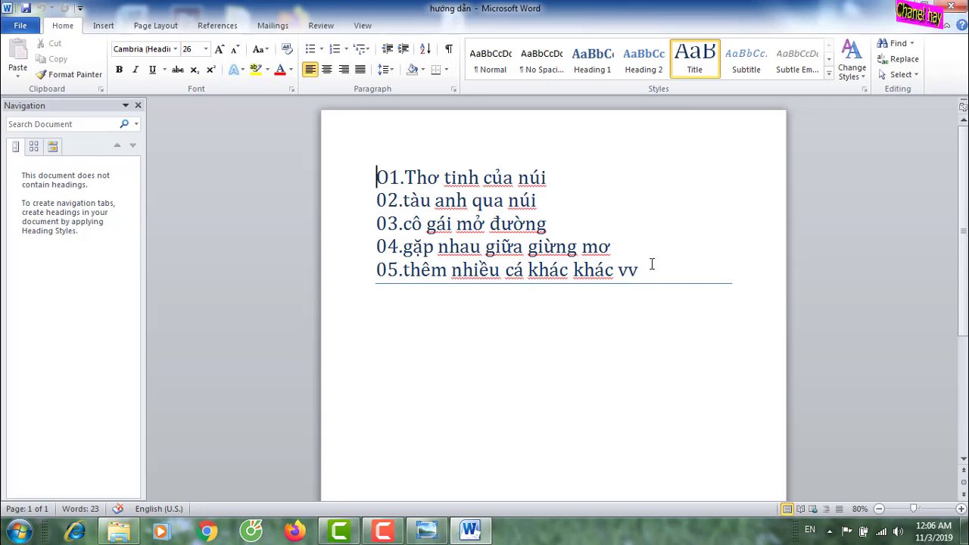
drag(614, 248, 369, 185)
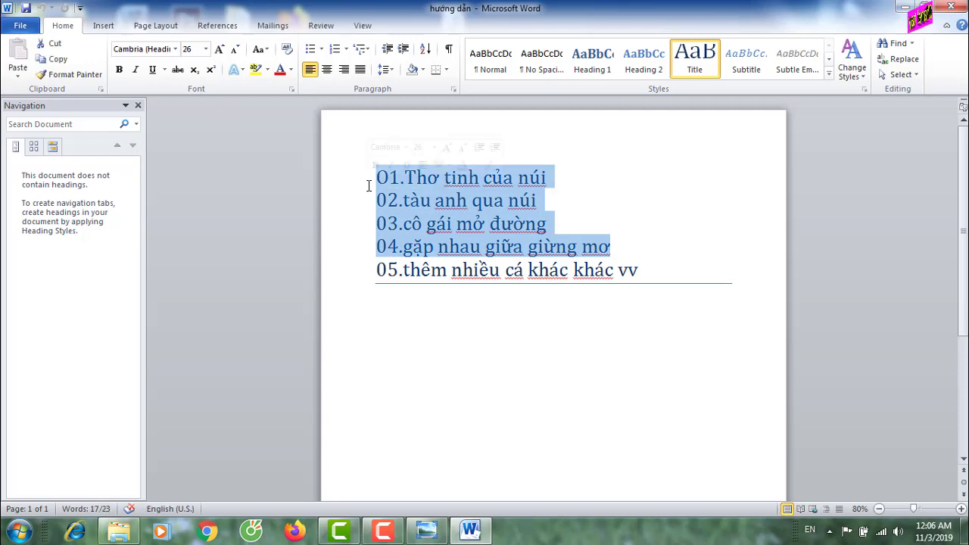
key(ctrl+c)
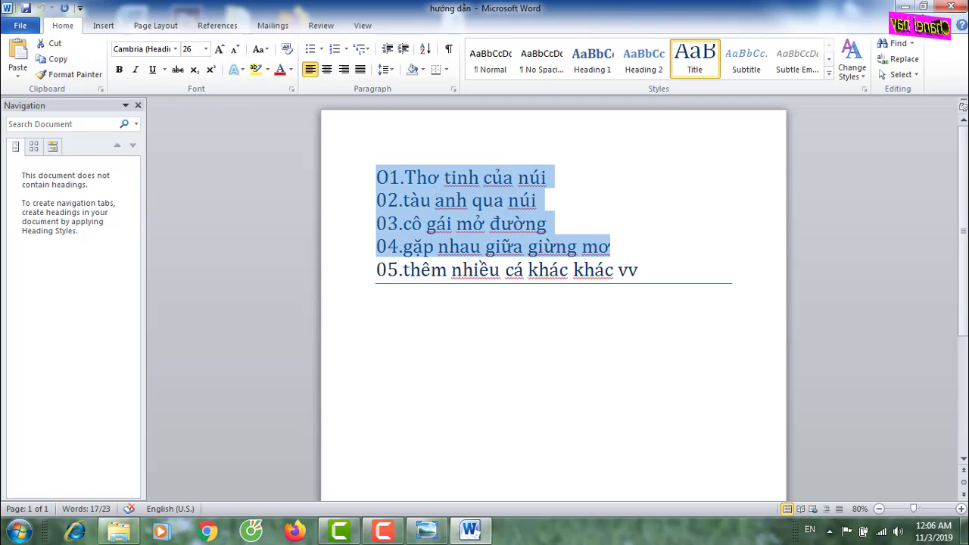
click(904, 8)
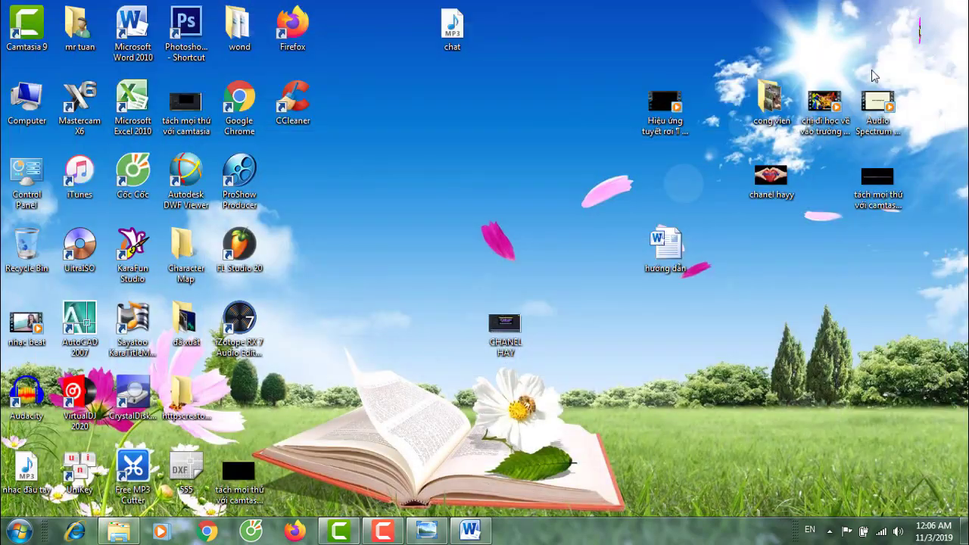
Switch back to Camtasia, add a Basic-style white plain-text callout to the canvas and replace its ABC text with the copied song list.
click(338, 530)
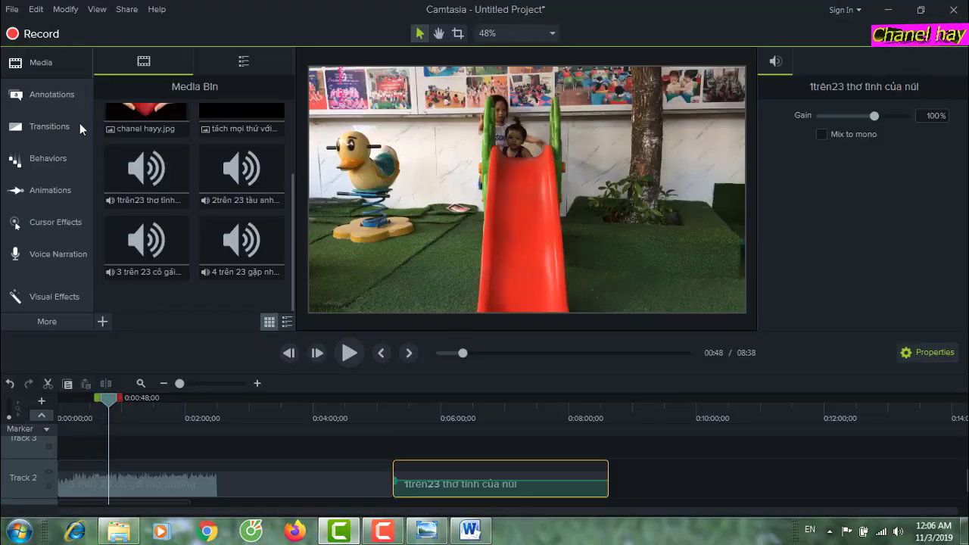
click(50, 161)
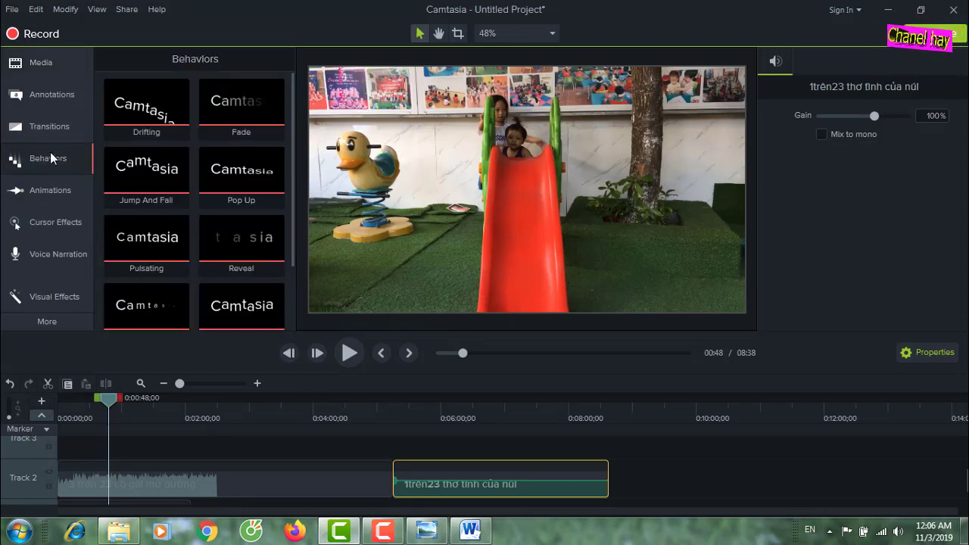
click(44, 129)
click(44, 93)
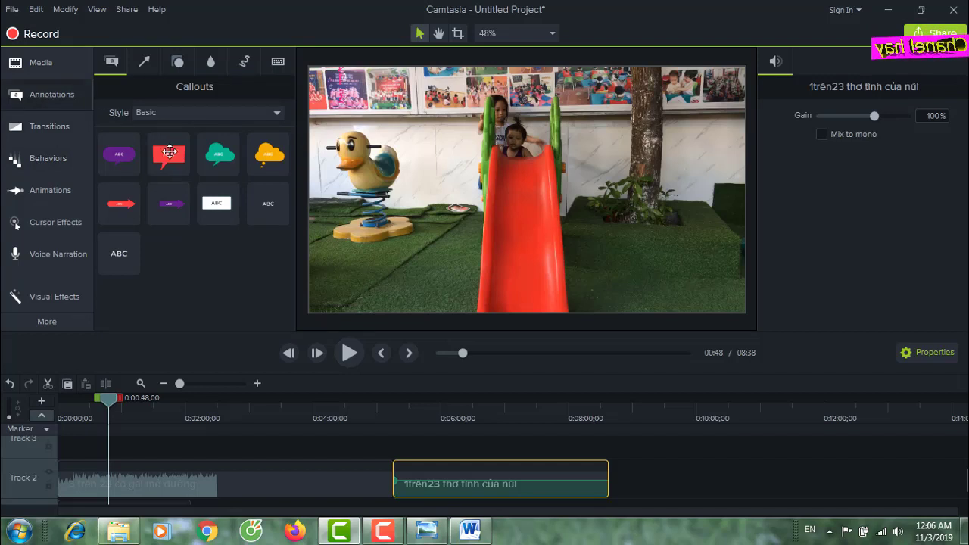
click(36, 89)
click(35, 90)
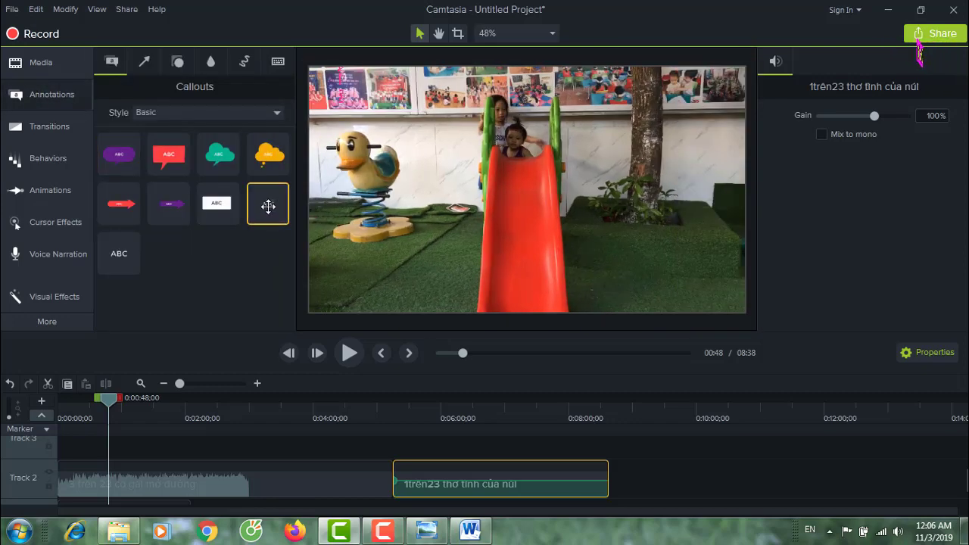
drag(268, 205, 516, 193)
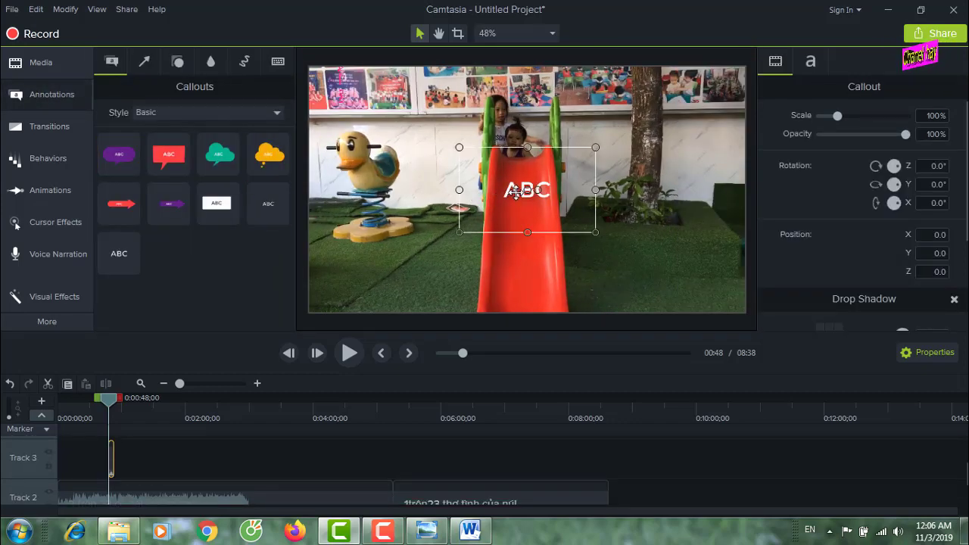
double_click(515, 193)
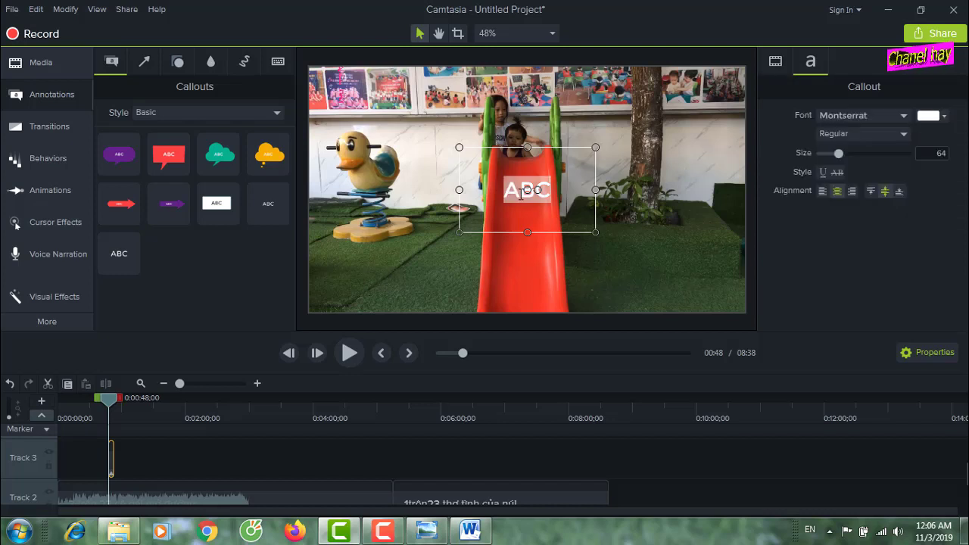
key(ctrl+v)
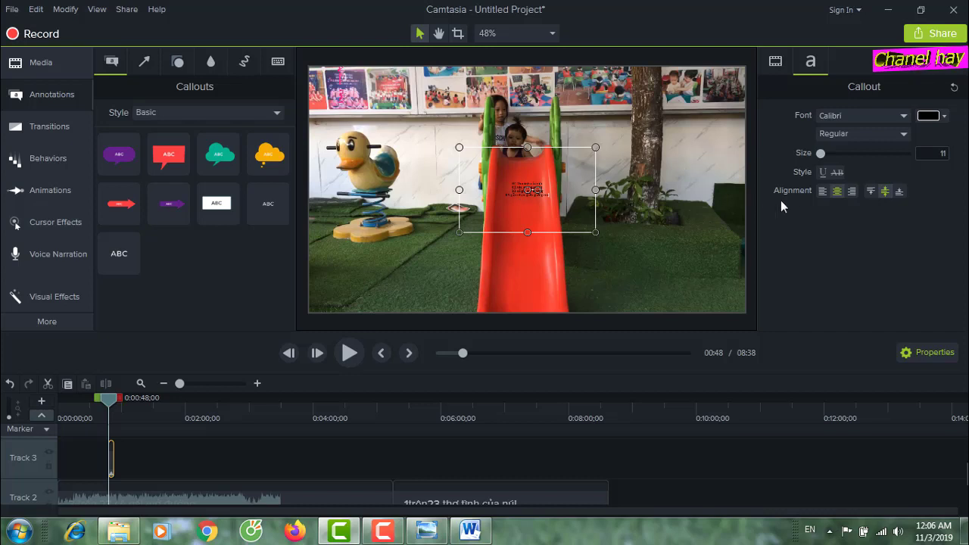
Left-align the song list, enlarge its callout box across most of the video frame, and set the font size to 71.
click(820, 190)
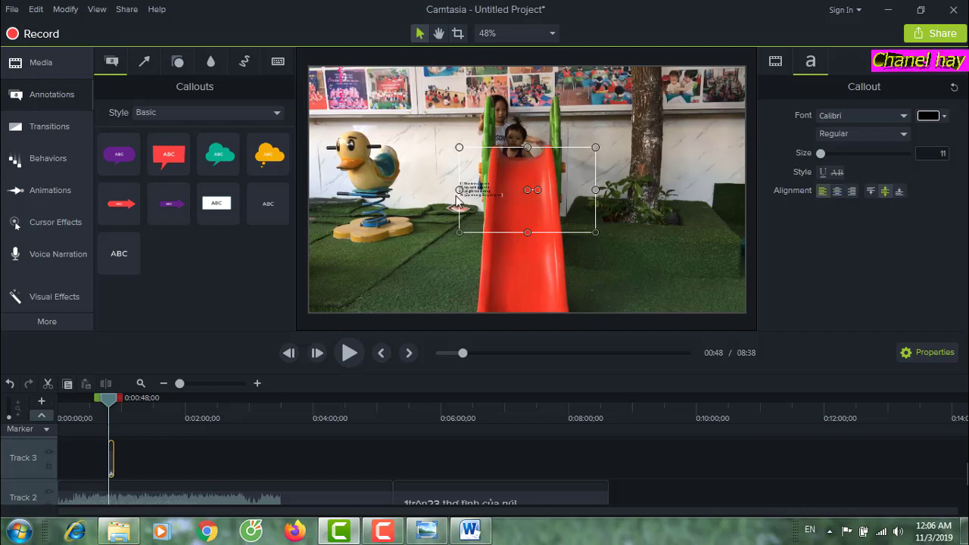
drag(596, 190, 692, 190)
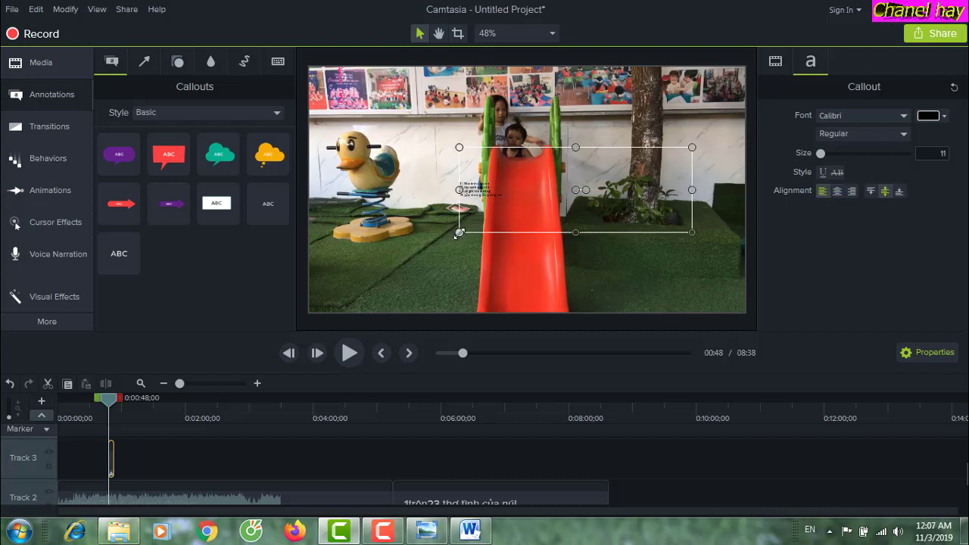
drag(462, 233, 334, 296)
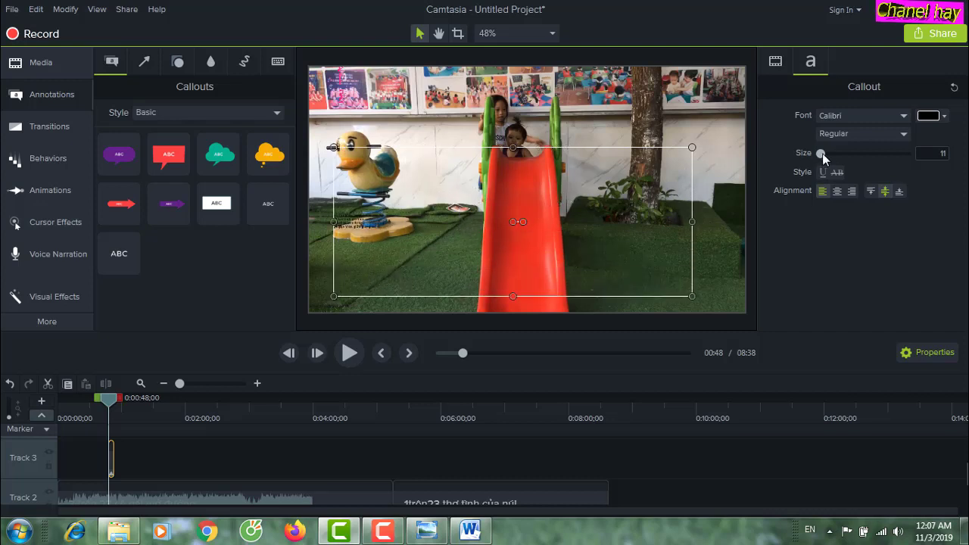
drag(822, 152, 842, 156)
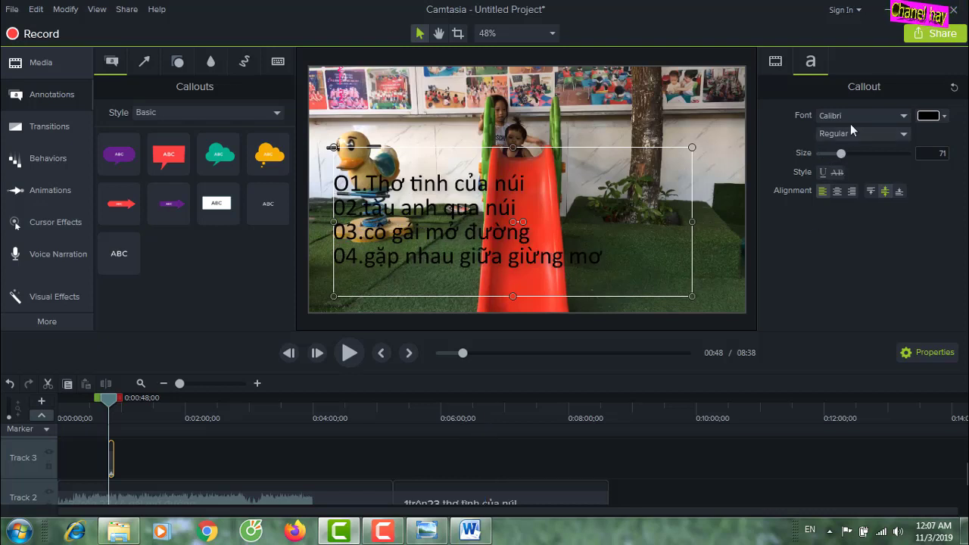
Try yellow, blue, pink, red and white as the song list's text colour, ending with black.
click(932, 118)
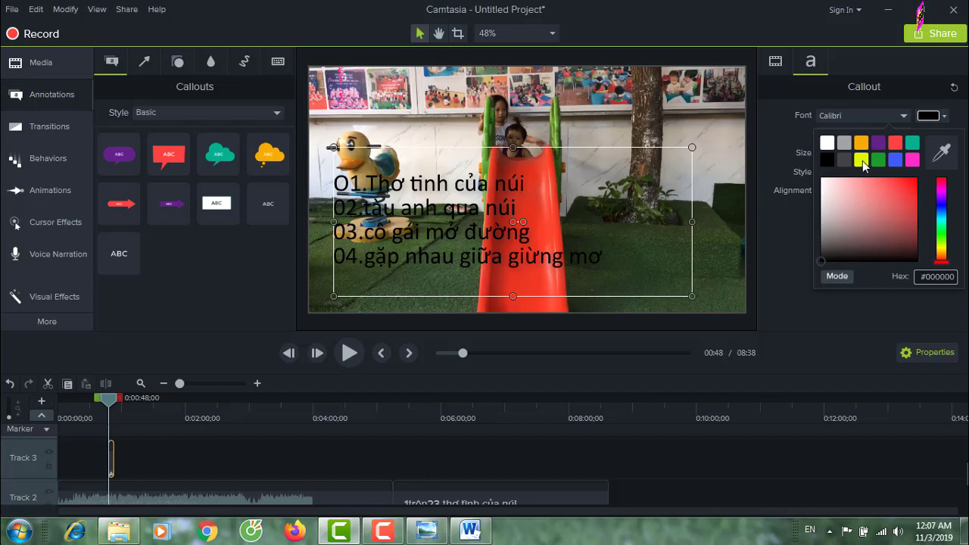
click(861, 160)
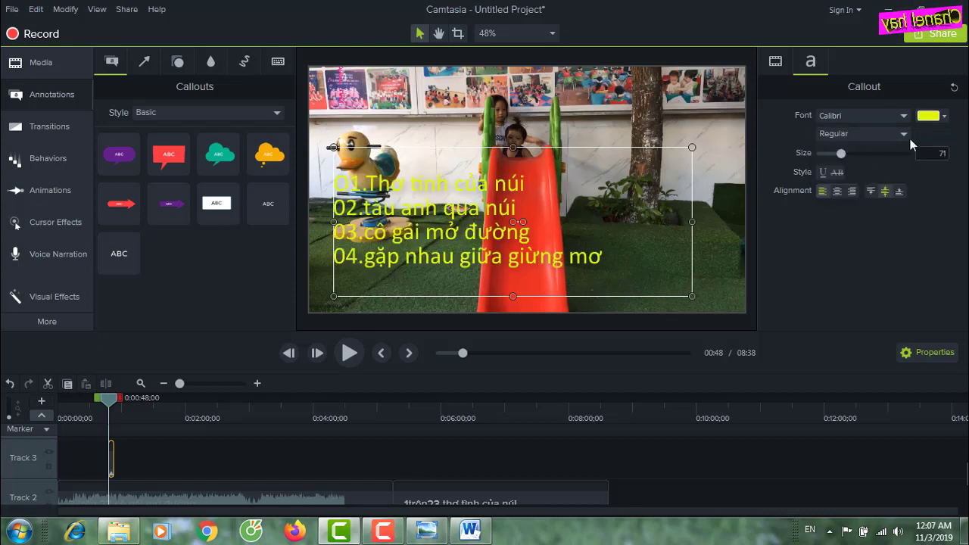
click(930, 118)
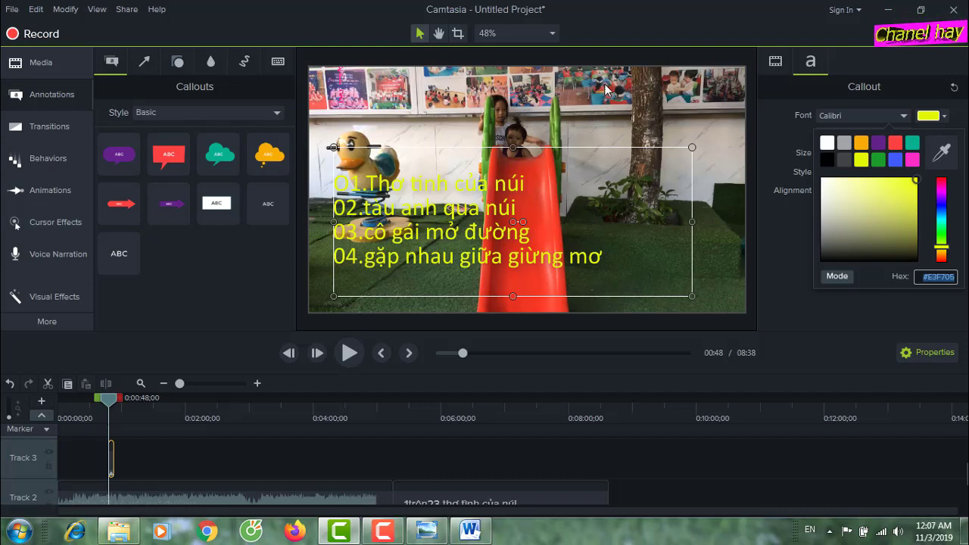
click(895, 162)
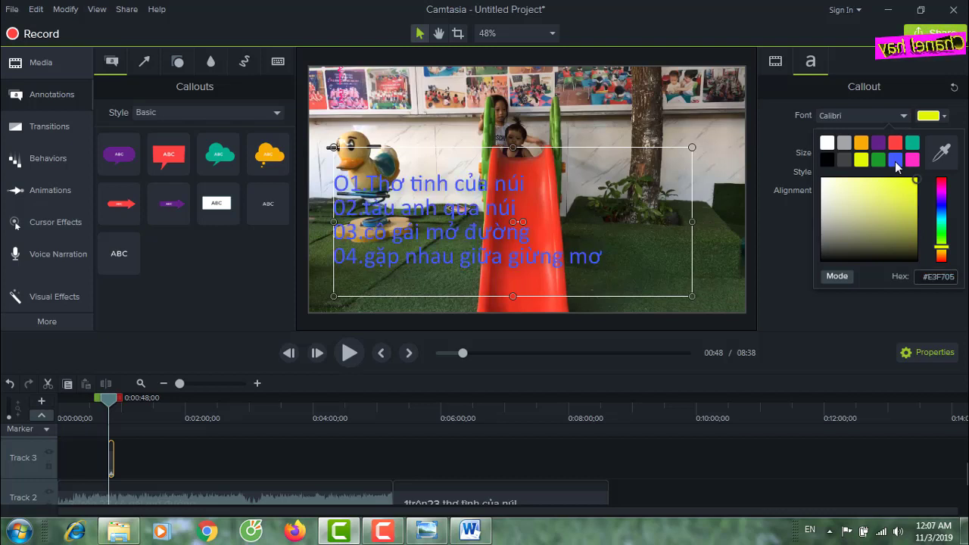
click(931, 117)
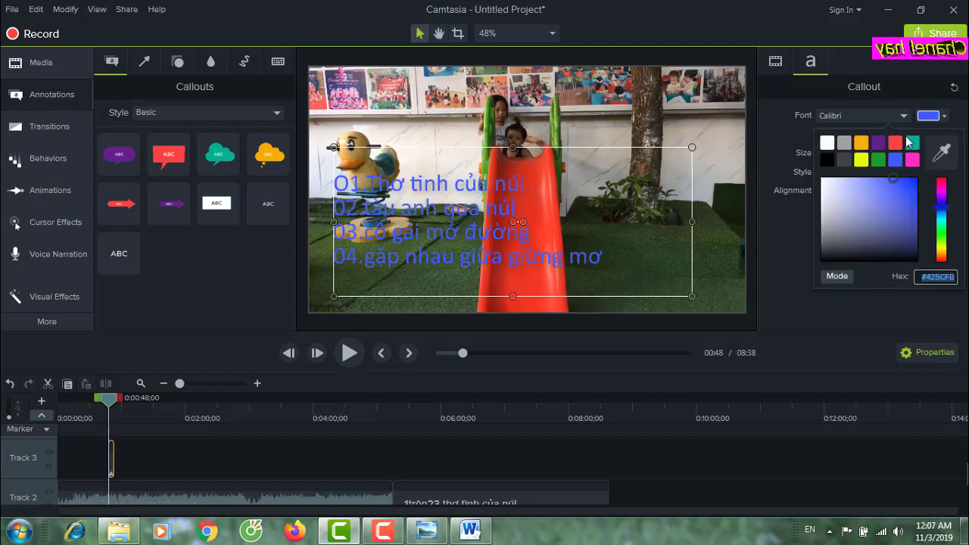
click(828, 159)
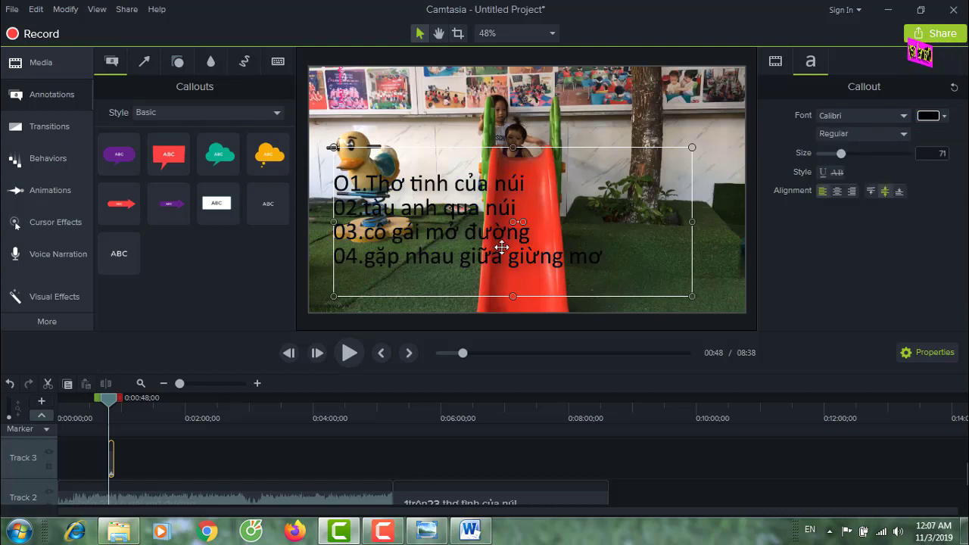
click(928, 116)
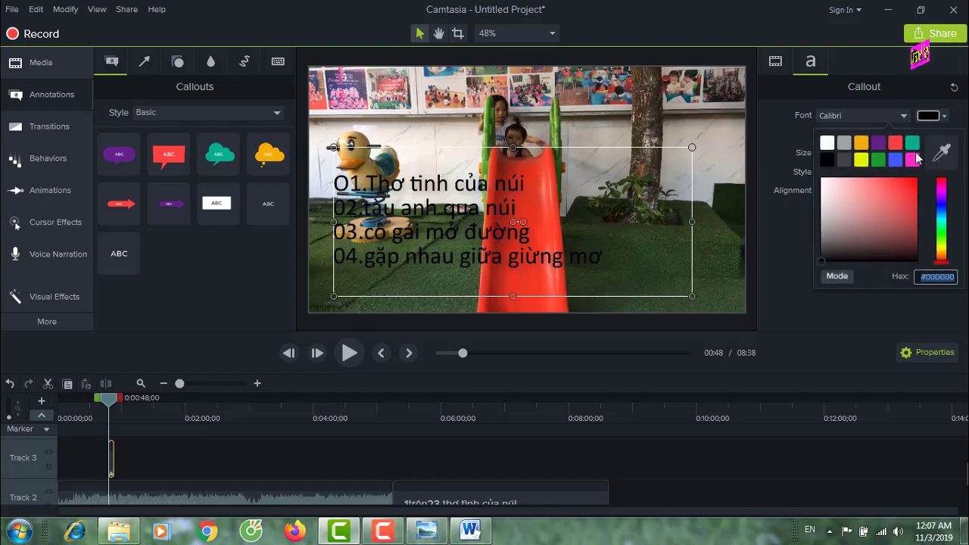
click(892, 161)
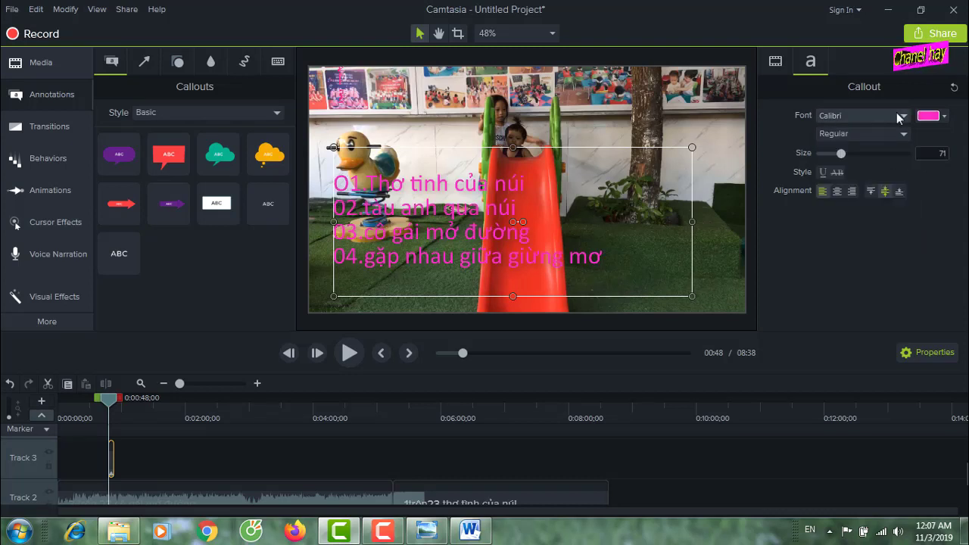
click(930, 116)
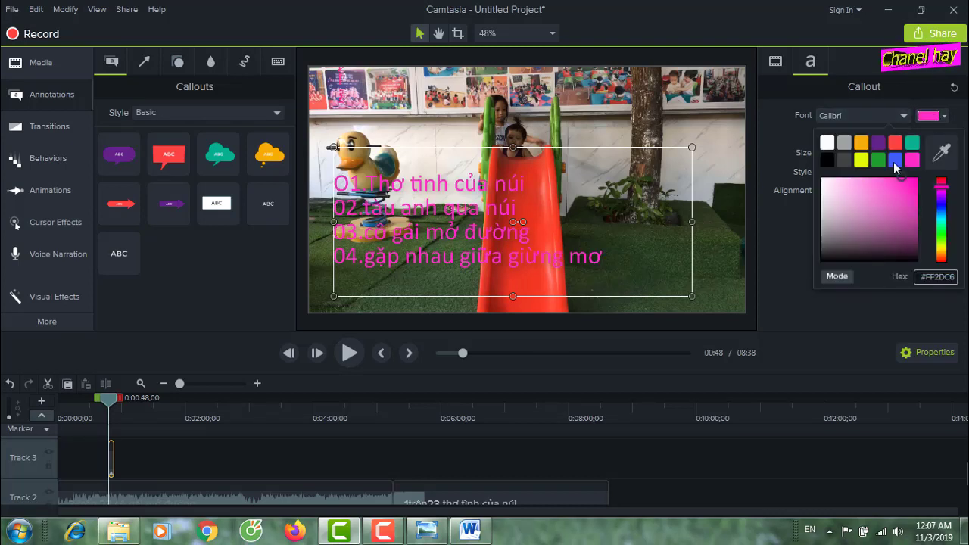
click(894, 160)
click(936, 119)
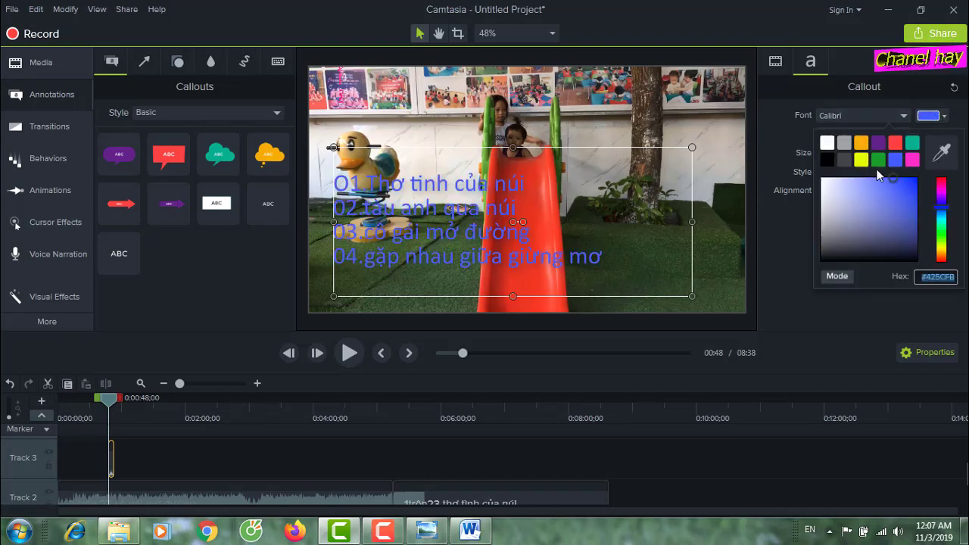
click(866, 160)
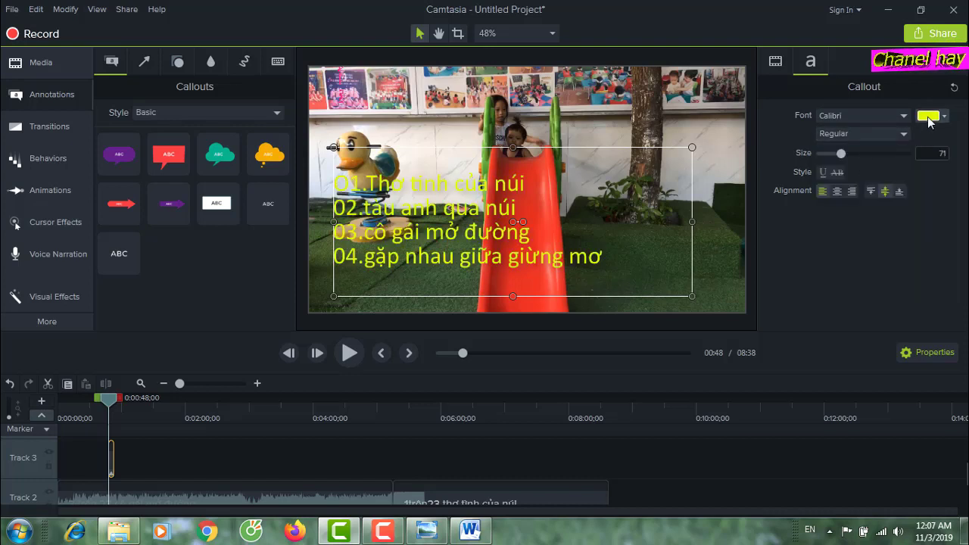
click(931, 116)
click(895, 144)
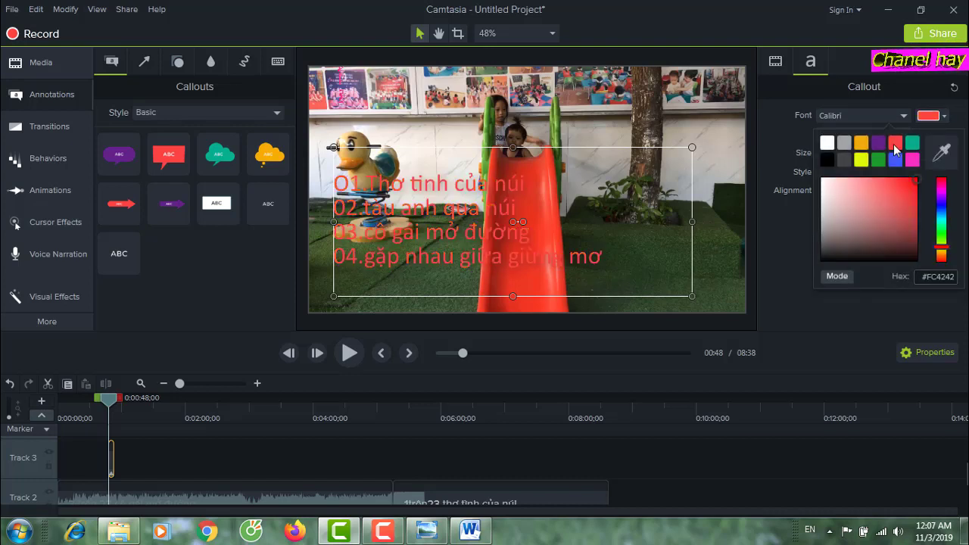
click(927, 119)
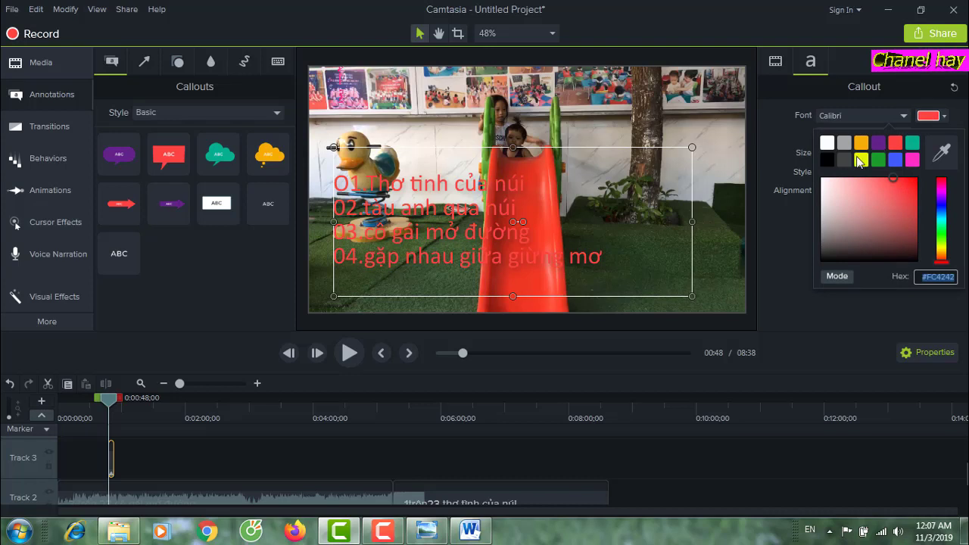
click(827, 143)
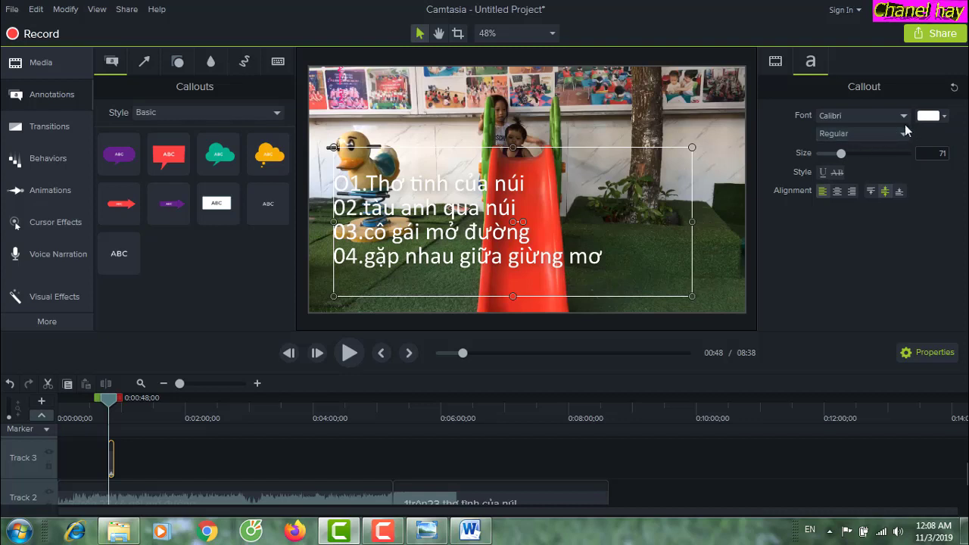
click(931, 116)
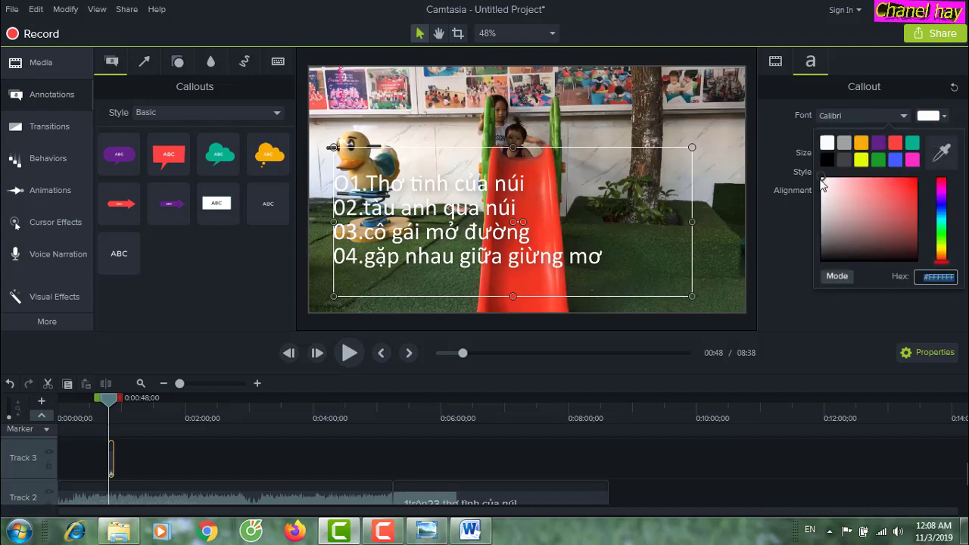
click(826, 161)
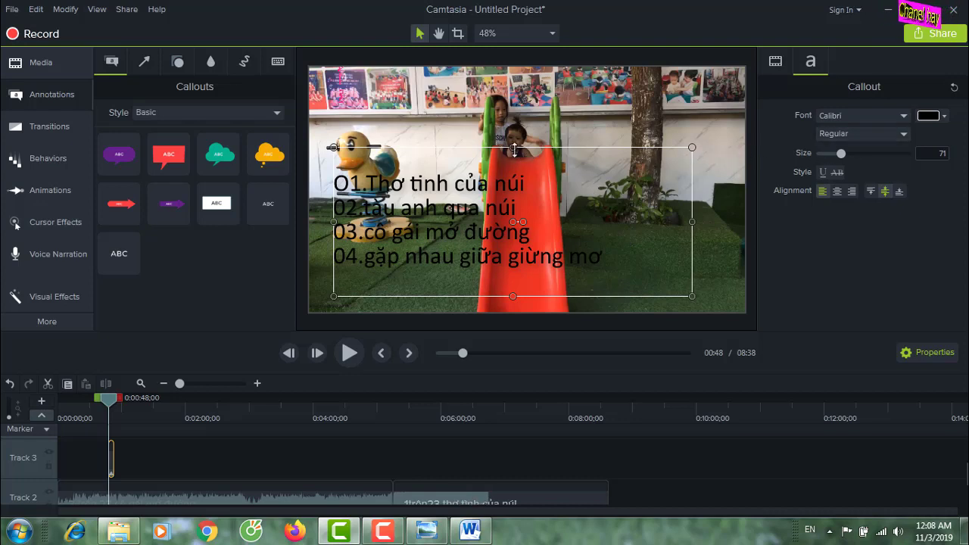
Make the song list callout box taller and move it into the lower-left corner of the video frame.
drag(513, 147, 513, 124)
drag(493, 262, 470, 286)
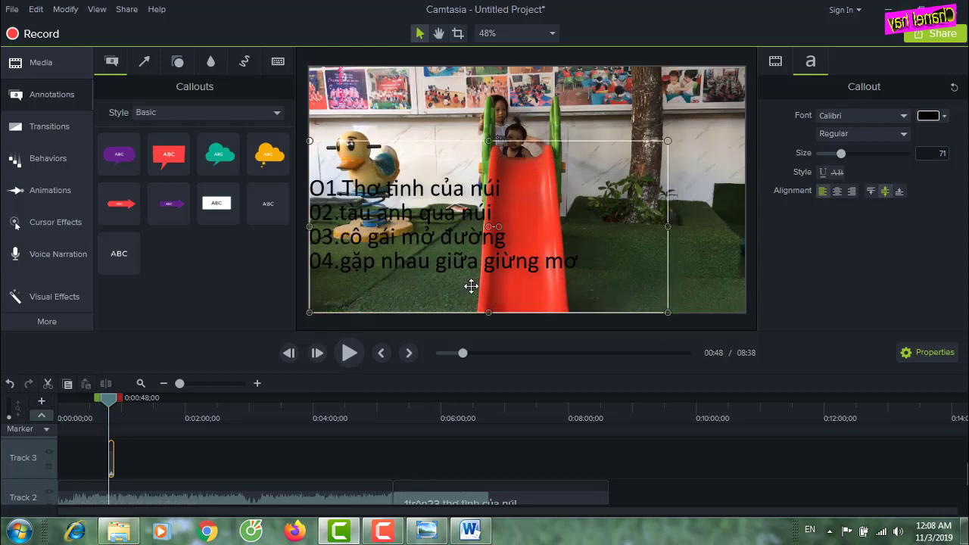
scroll(776, 474, down, 2)
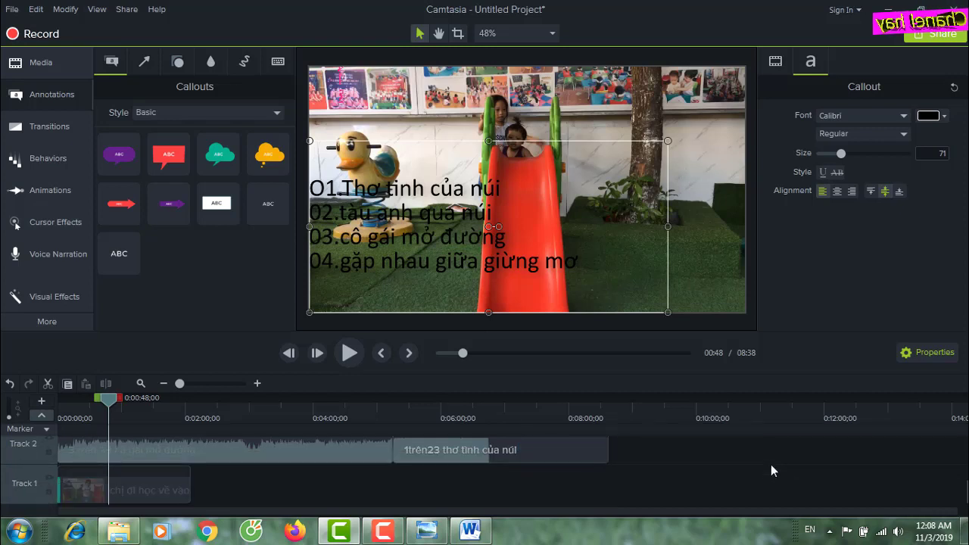
Delete the background video clip from Track 1.
click(240, 491)
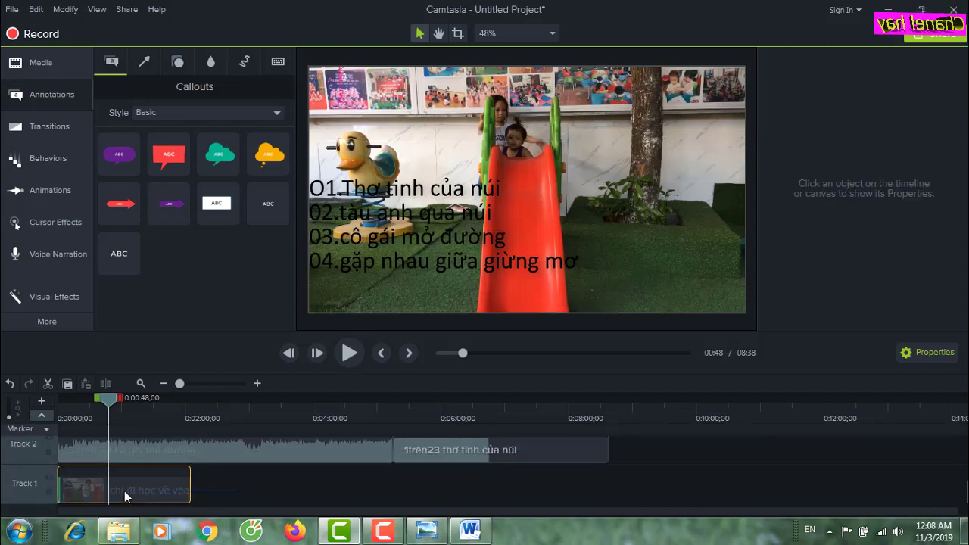
click(125, 491)
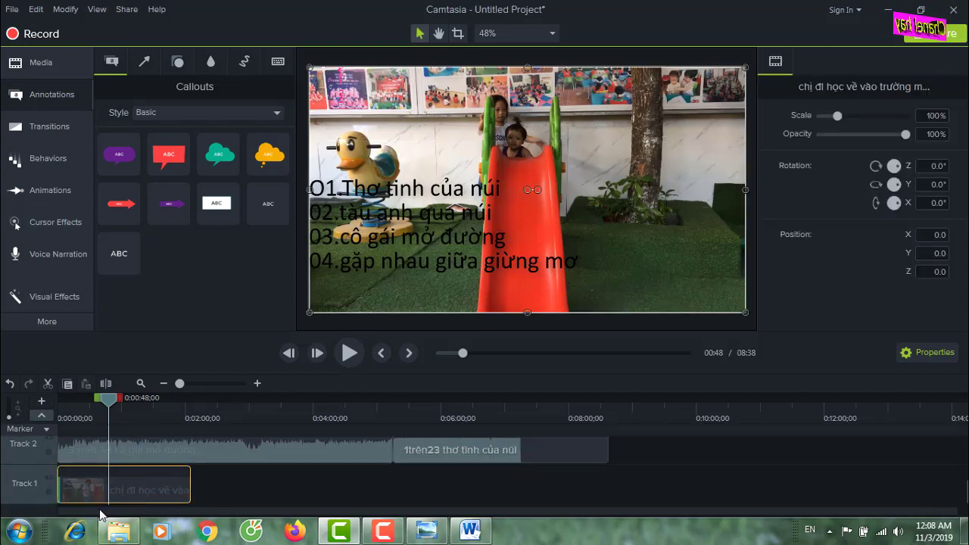
key(Delete)
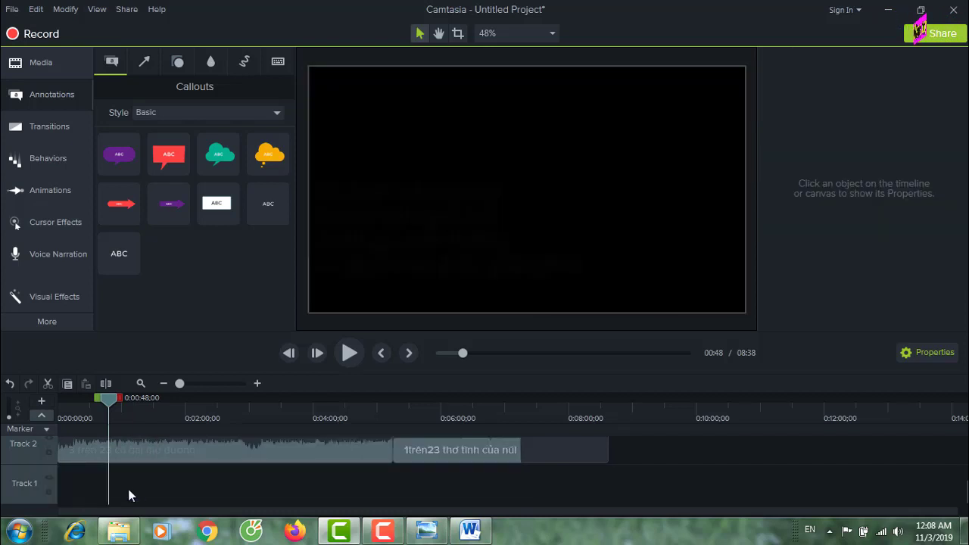
click(21, 66)
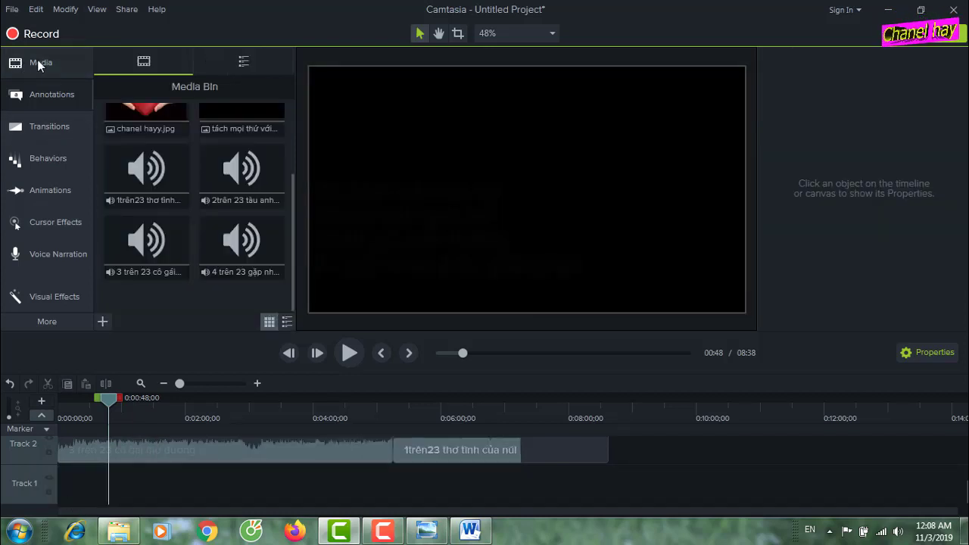
right_click(220, 300)
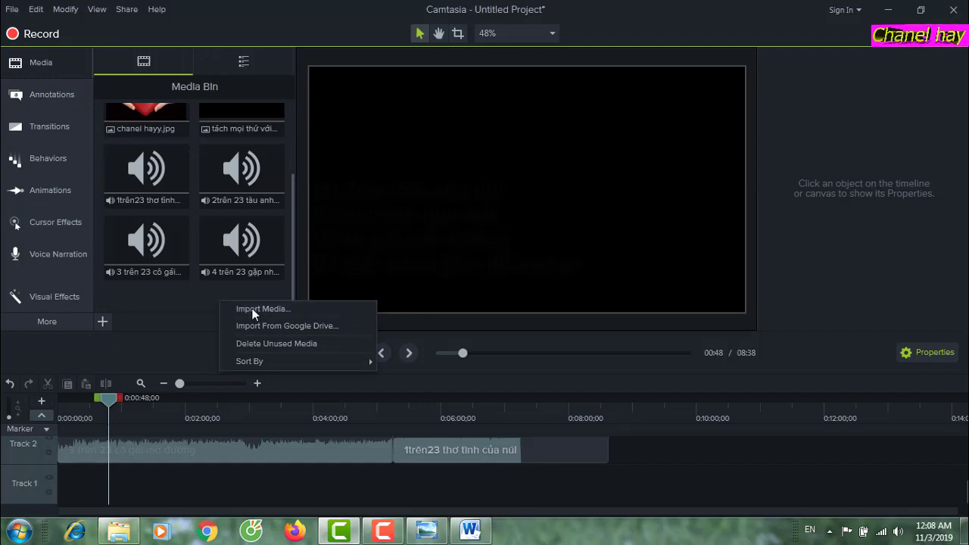
click(252, 308)
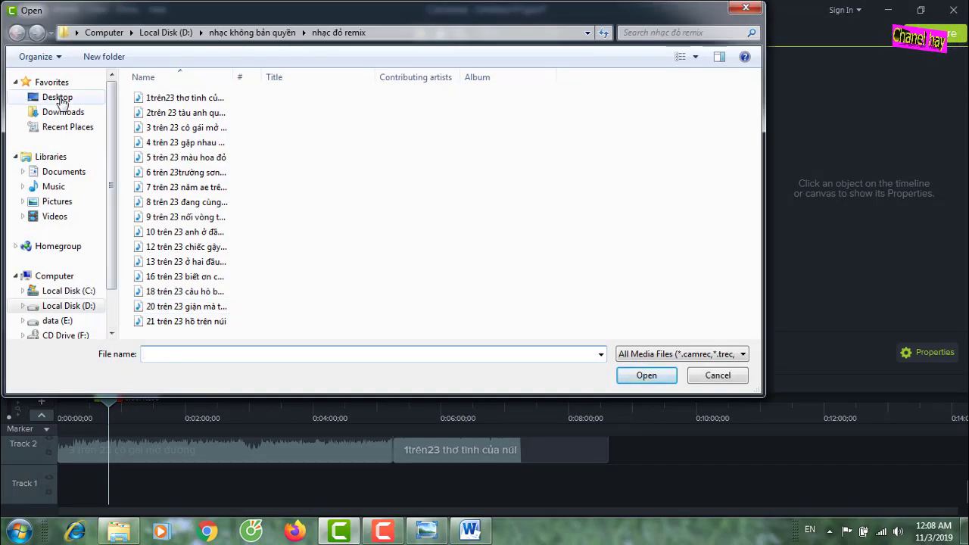
click(59, 98)
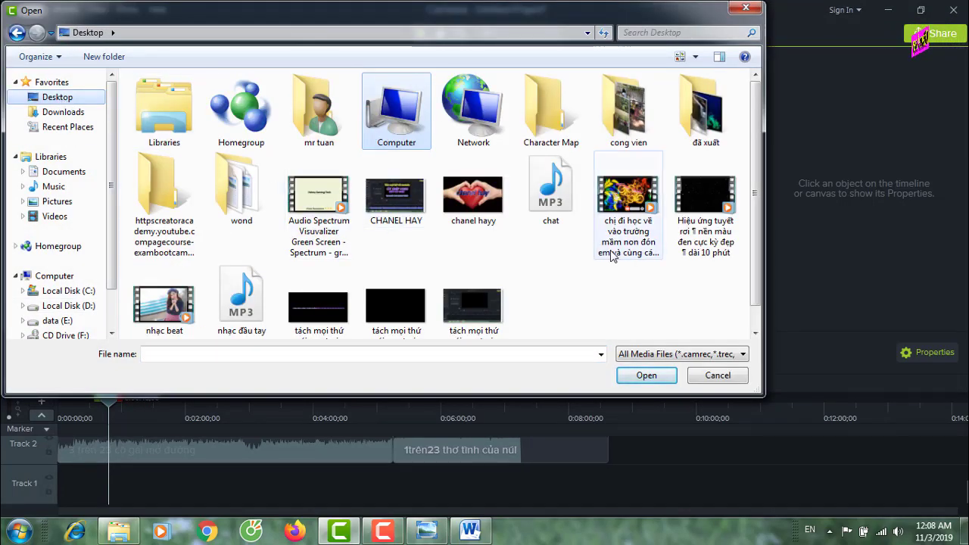
scroll(553, 292, down, 1)
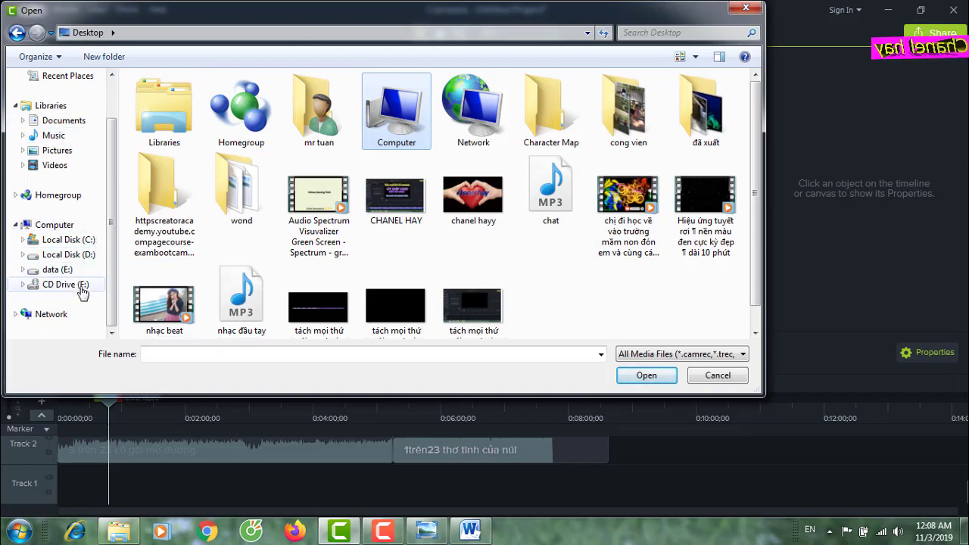
click(68, 255)
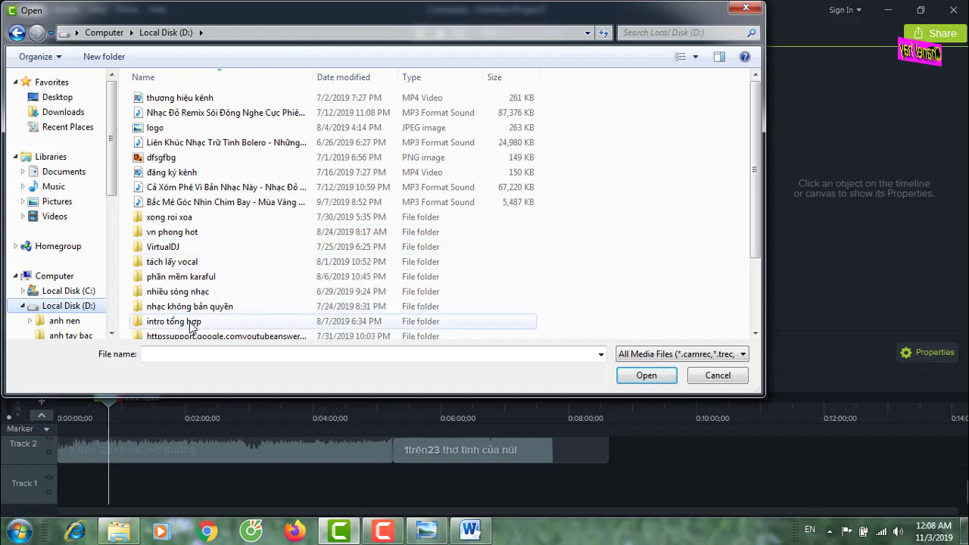
scroll(253, 303, down, 4)
drag(759, 216, 766, 300)
double_click(161, 333)
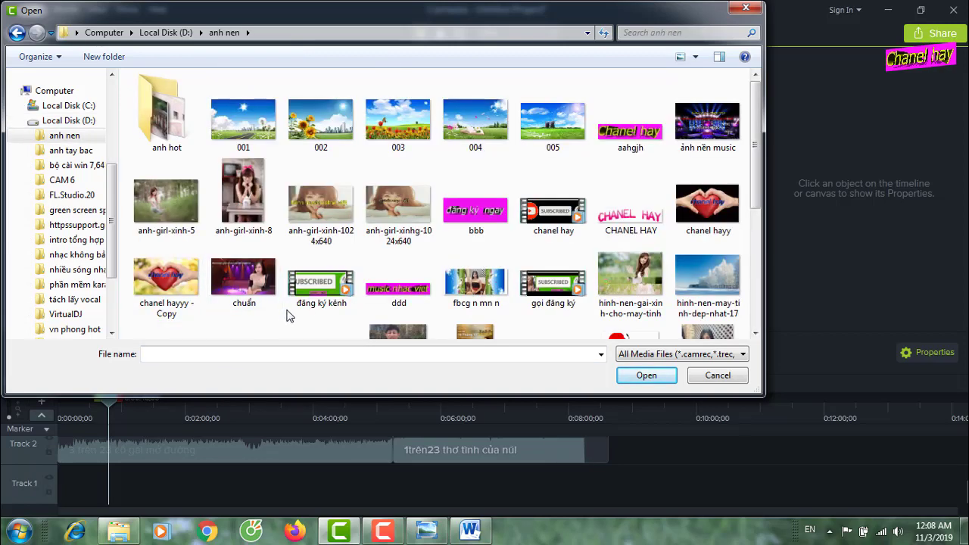
click(738, 9)
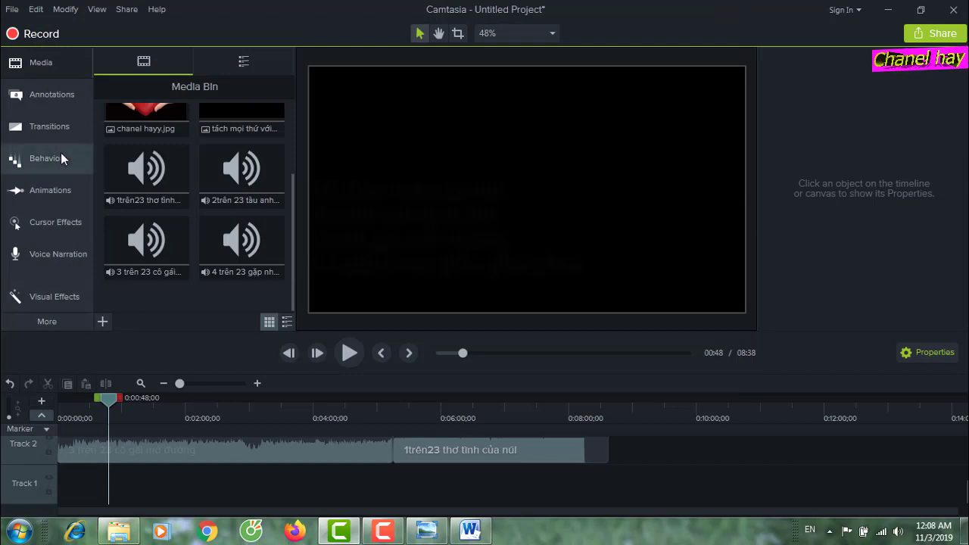
Import the image "tách mọi thứ với camtasia" from the Desktop into the Media Bin.
click(48, 66)
click(48, 66)
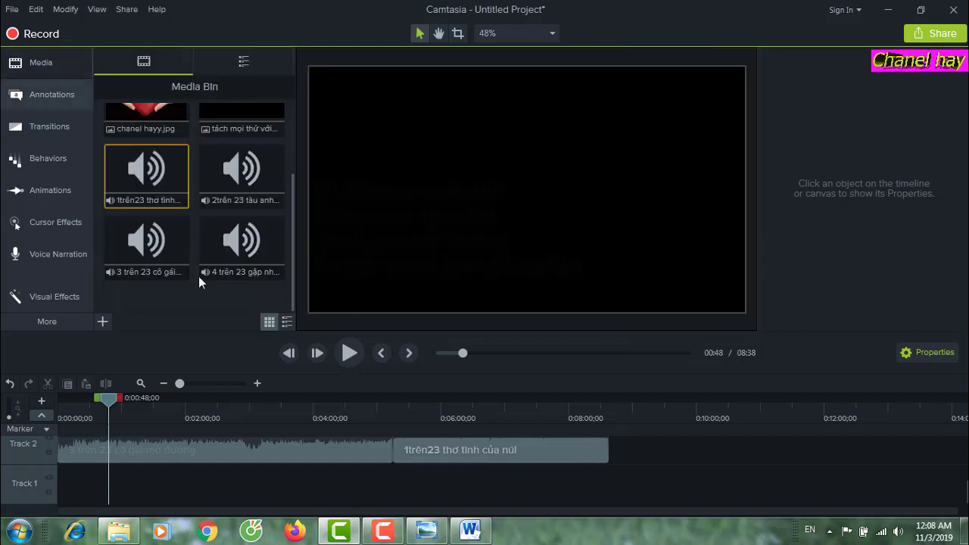
drag(294, 222, 195, 295)
right_click(194, 292)
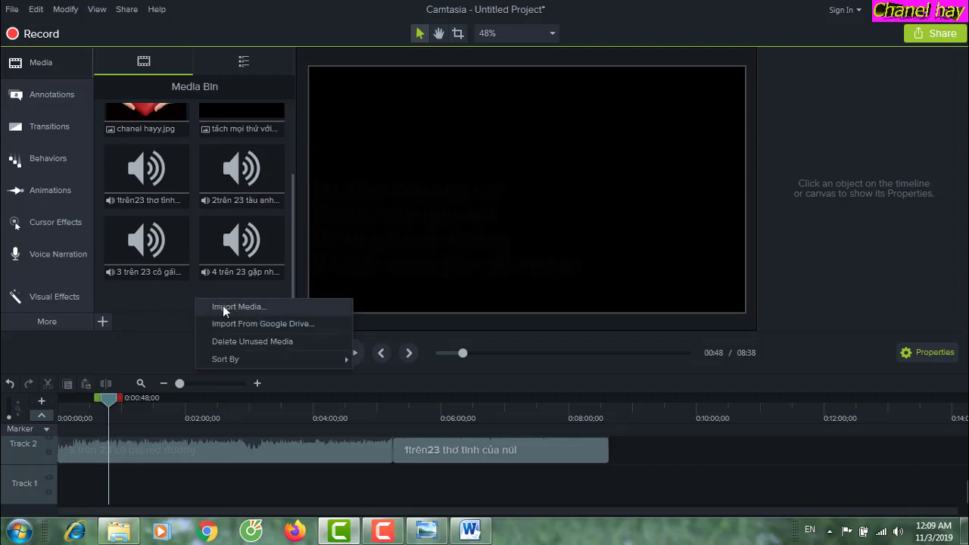
click(224, 306)
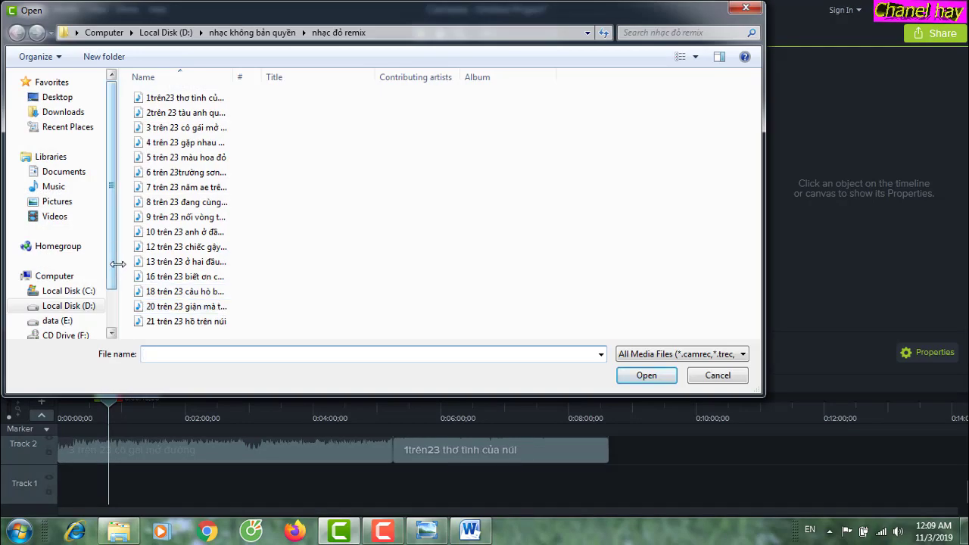
scroll(68, 157, down, 1)
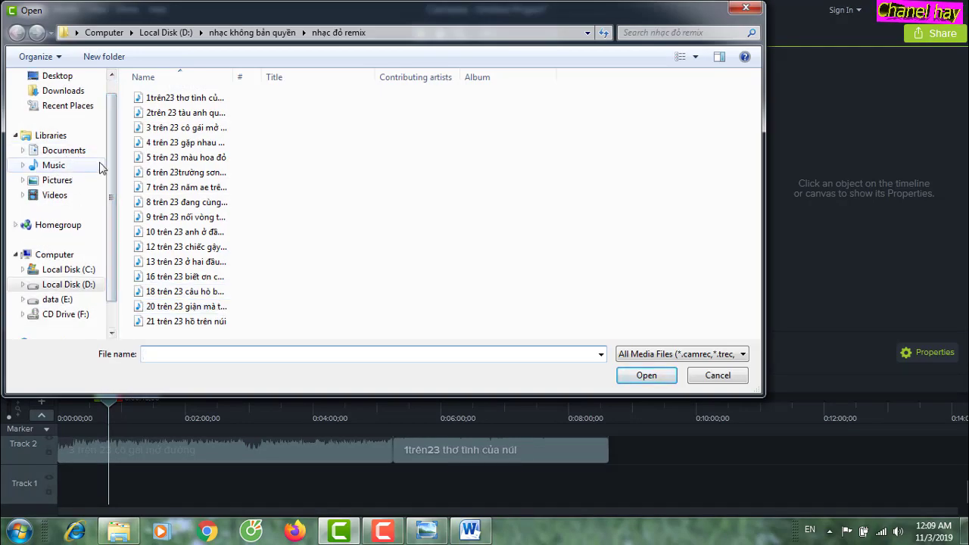
scroll(101, 165, up, 1)
click(61, 98)
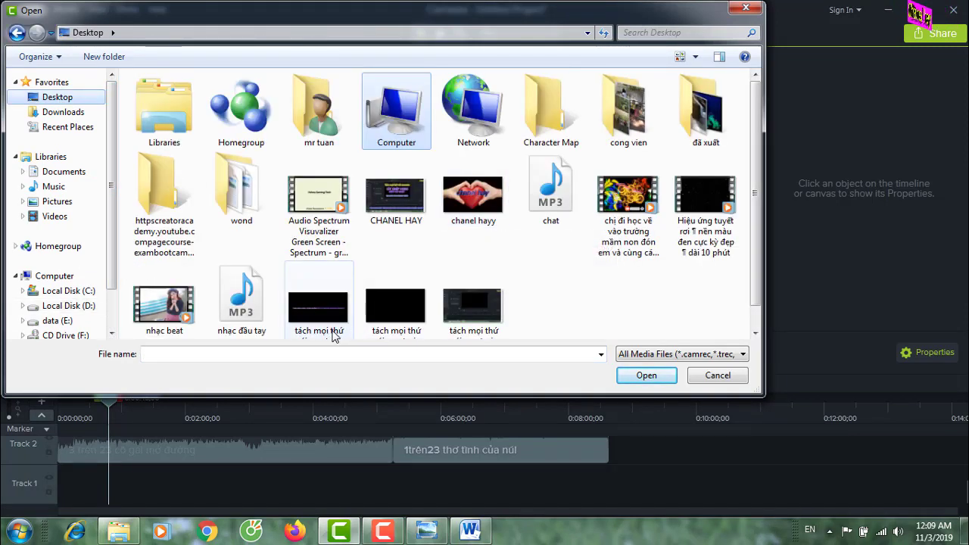
scroll(547, 304, down, 1)
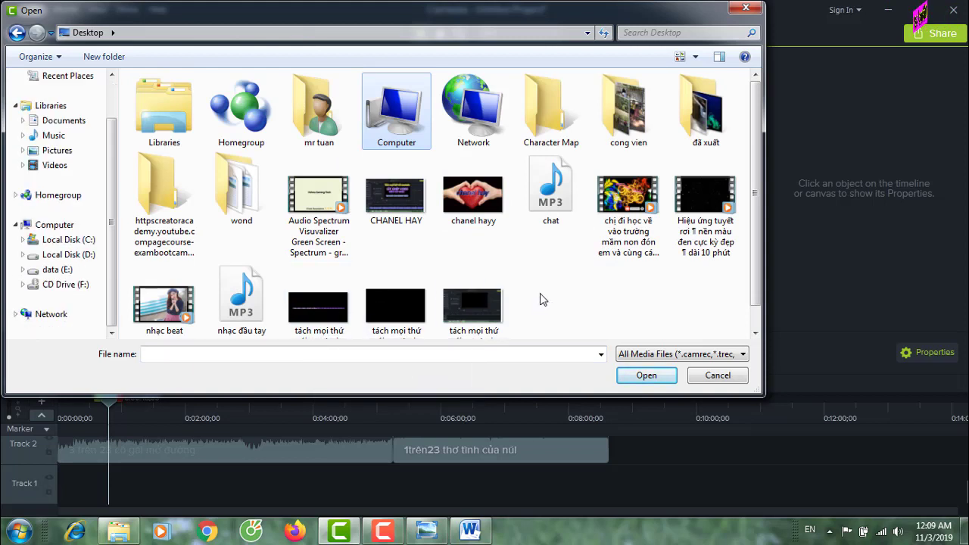
right_click(477, 195)
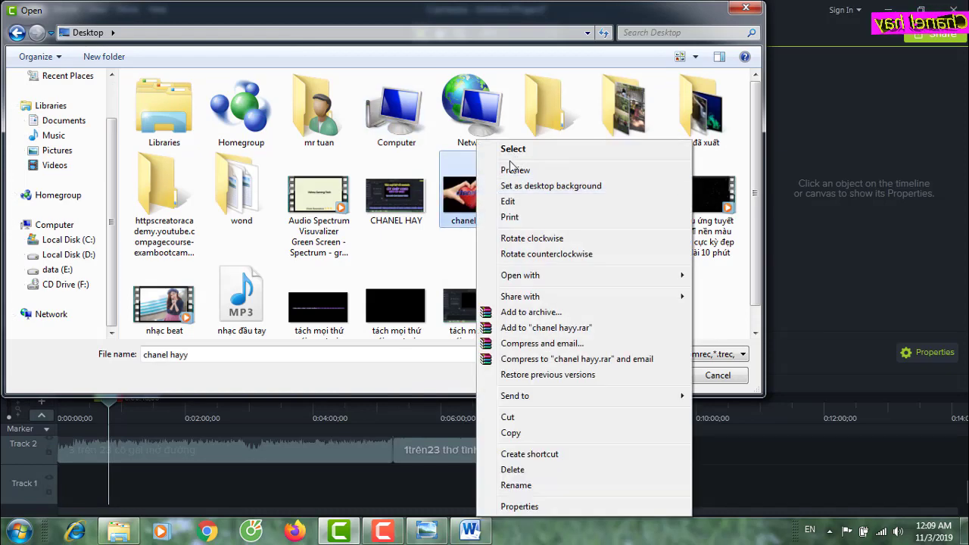
click(394, 253)
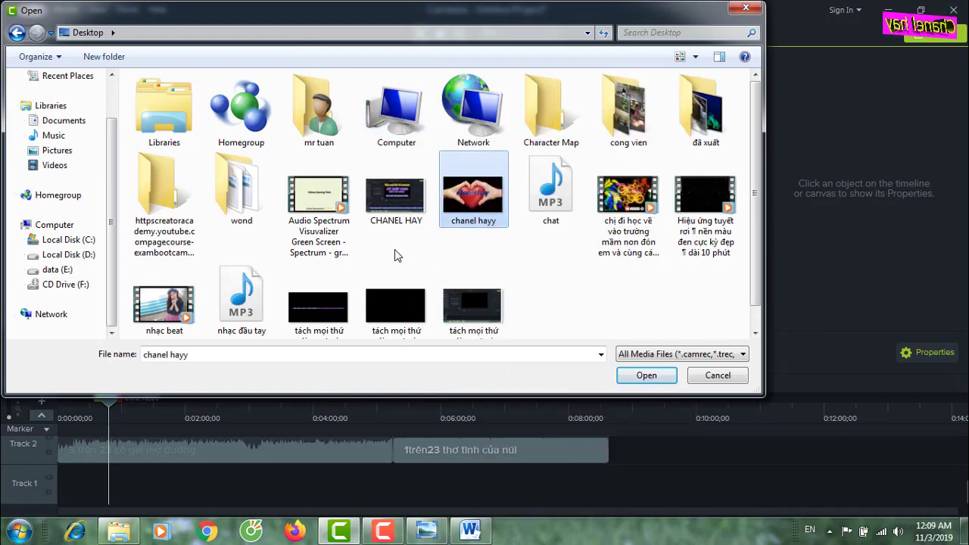
right_click(475, 304)
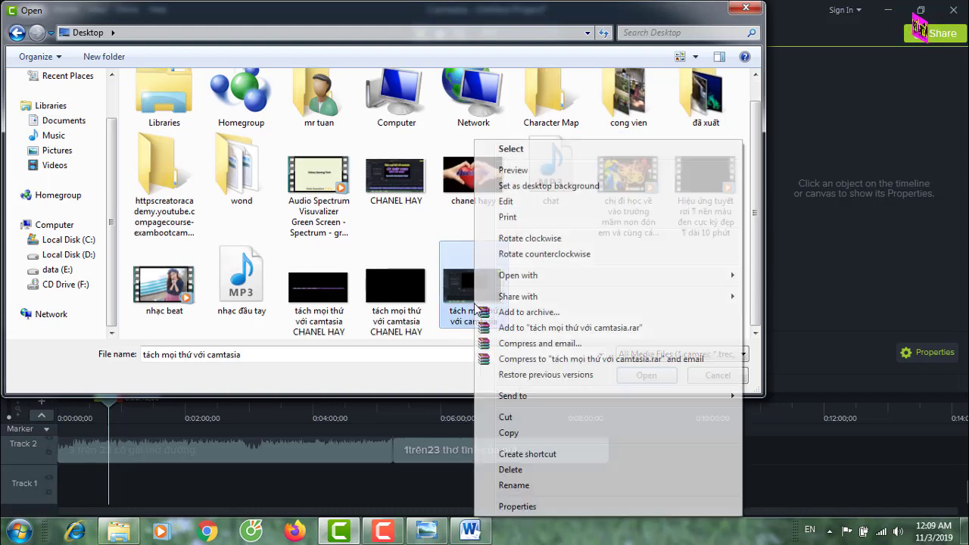
click(512, 149)
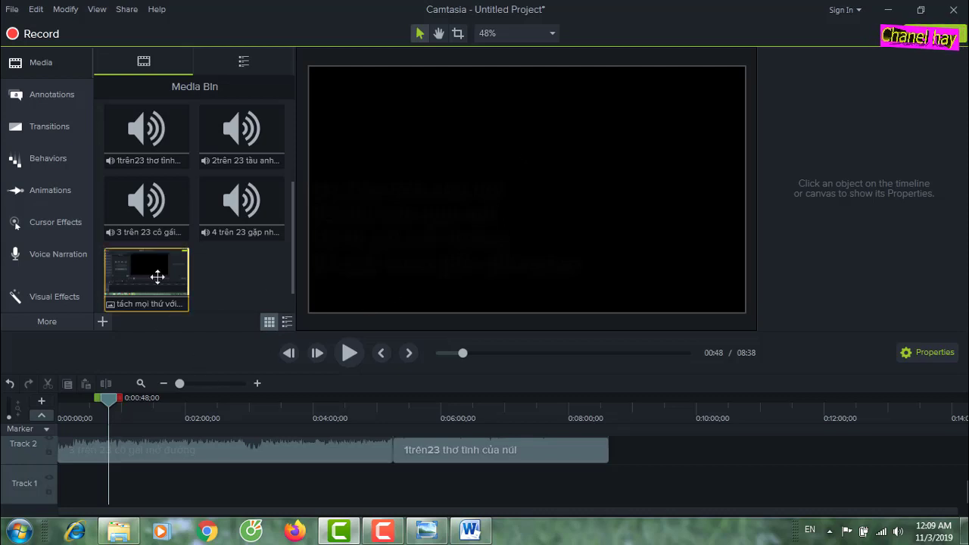
Place the imported image at the start of Track 1 and extend its duration to about 10 minutes, past the end of the songs.
mouse_move(159, 277)
mouse_down()
mouse_move(153, 497)
mouse_move(54, 510)
mouse_up()
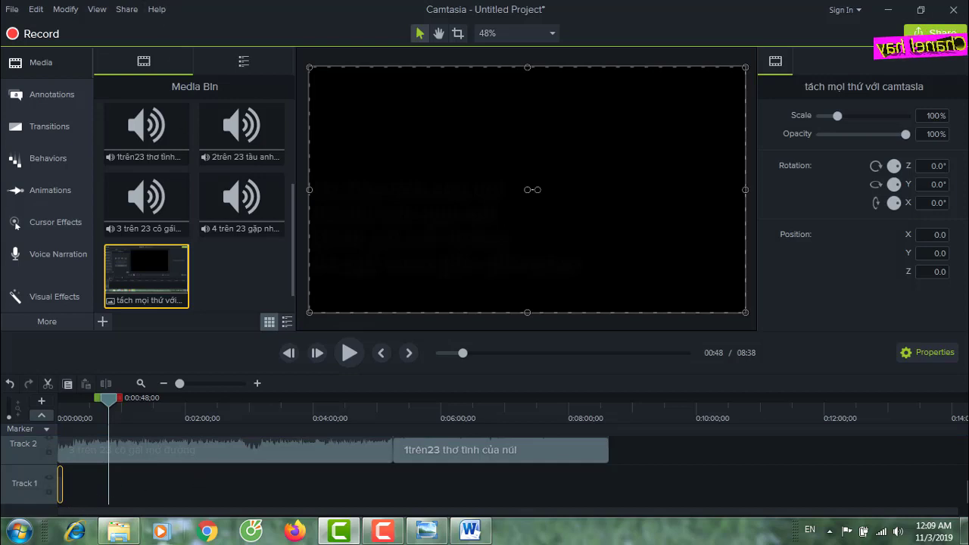
drag(60, 485, 160, 497)
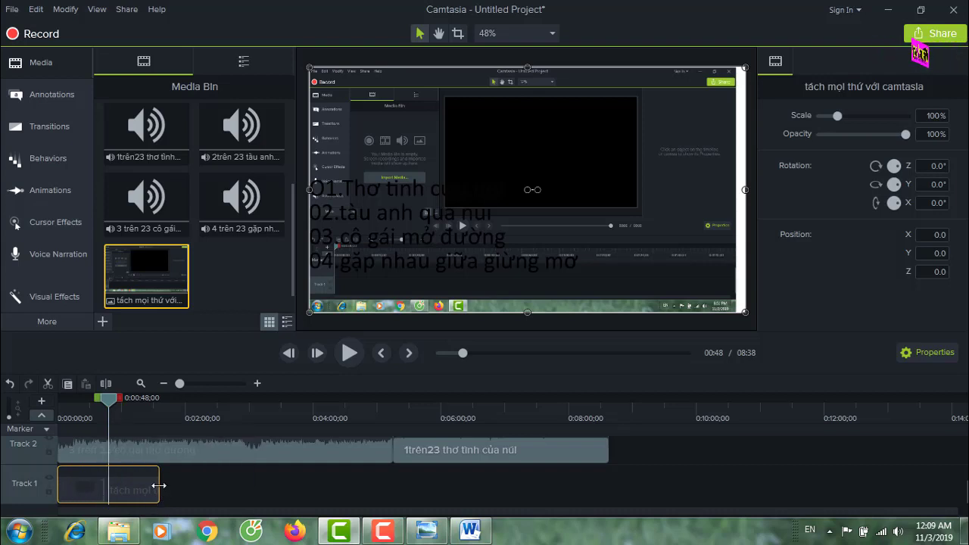
drag(159, 485, 695, 490)
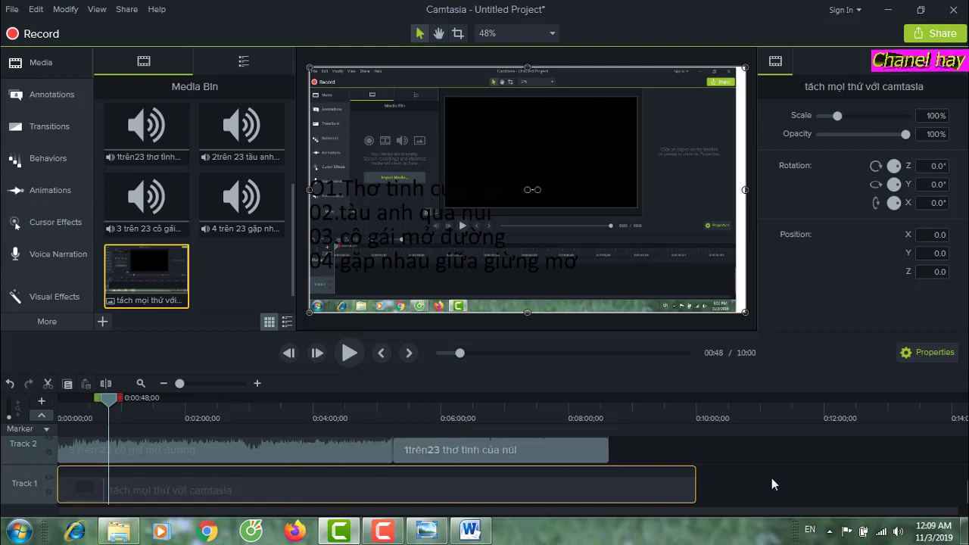
Select the song-list callout on Track 3 and try yellow and blue as its text colour, ending with yellow.
scroll(774, 486, up, 1)
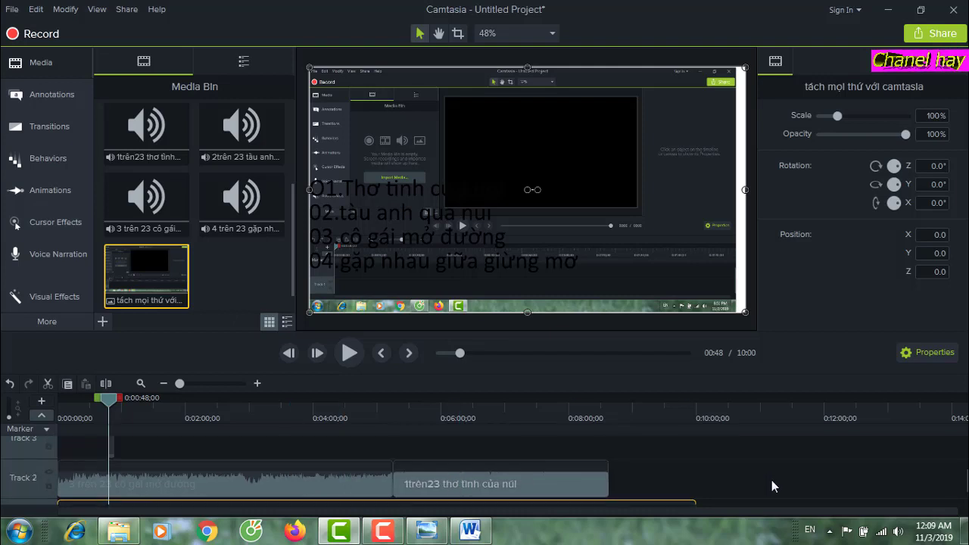
click(113, 451)
drag(109, 399, 114, 409)
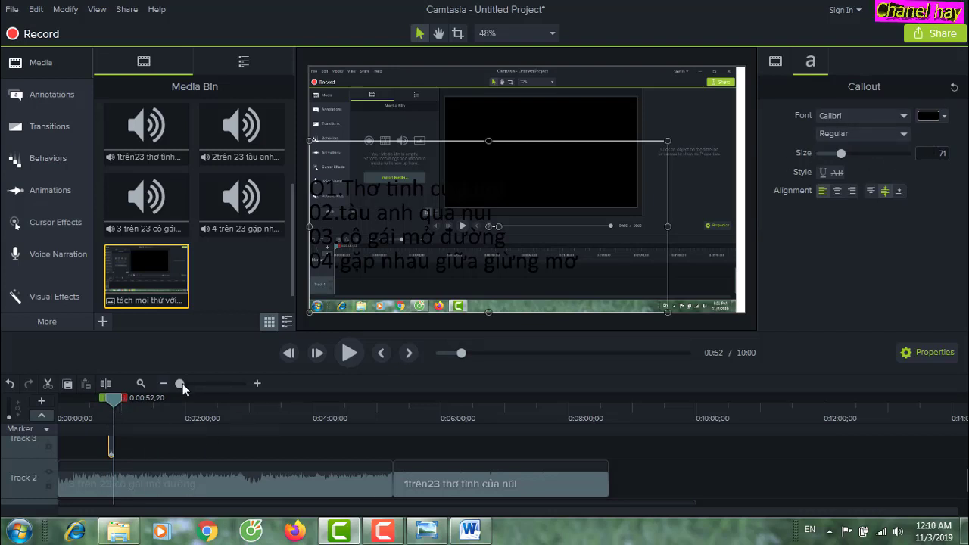
drag(181, 383, 220, 392)
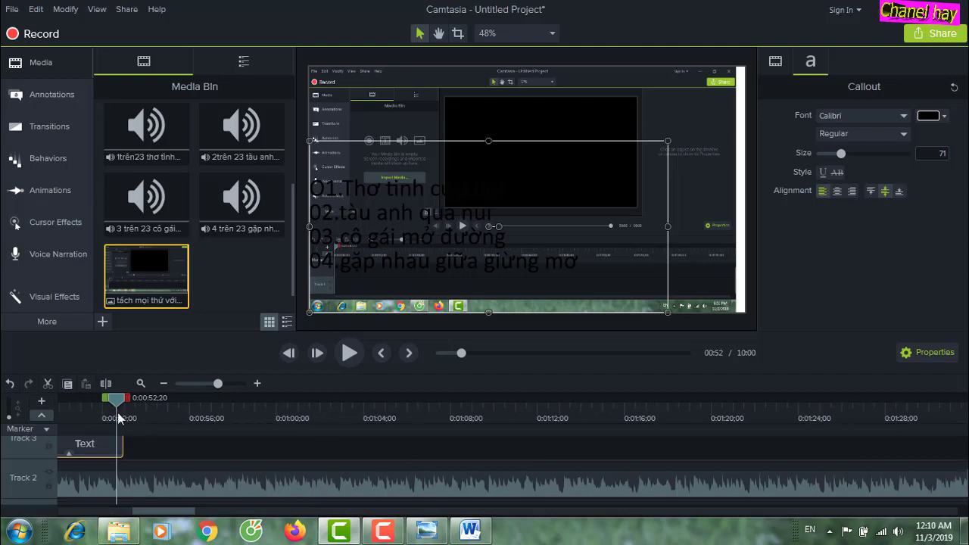
drag(103, 416, 91, 418)
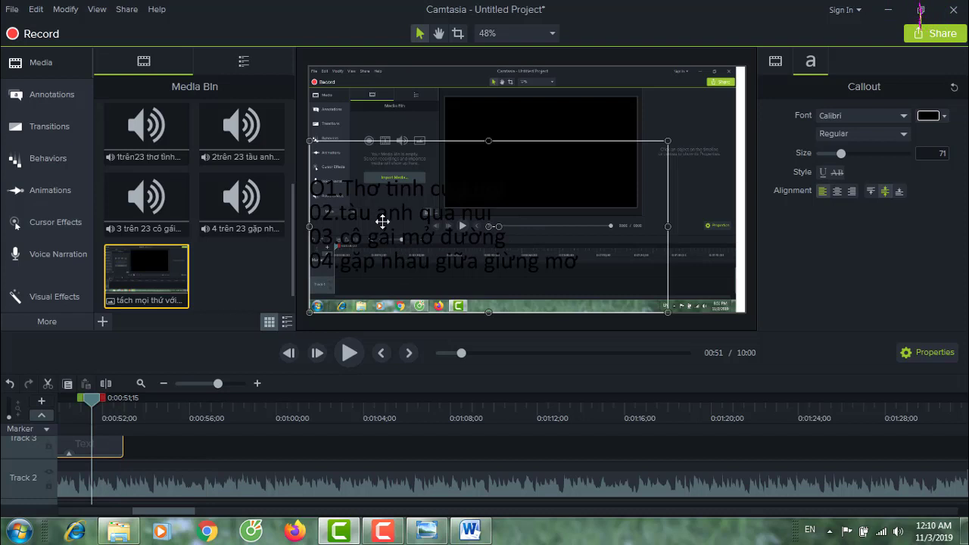
click(929, 115)
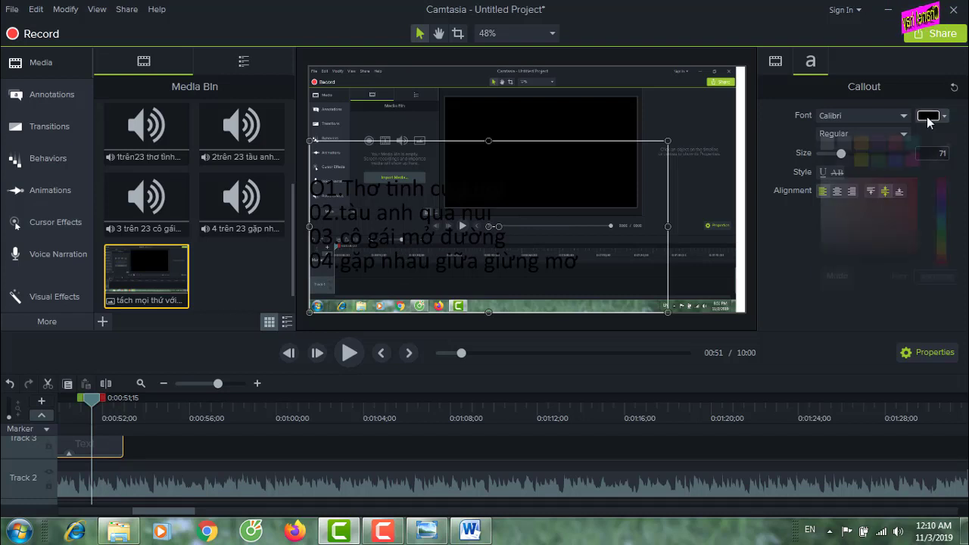
click(864, 160)
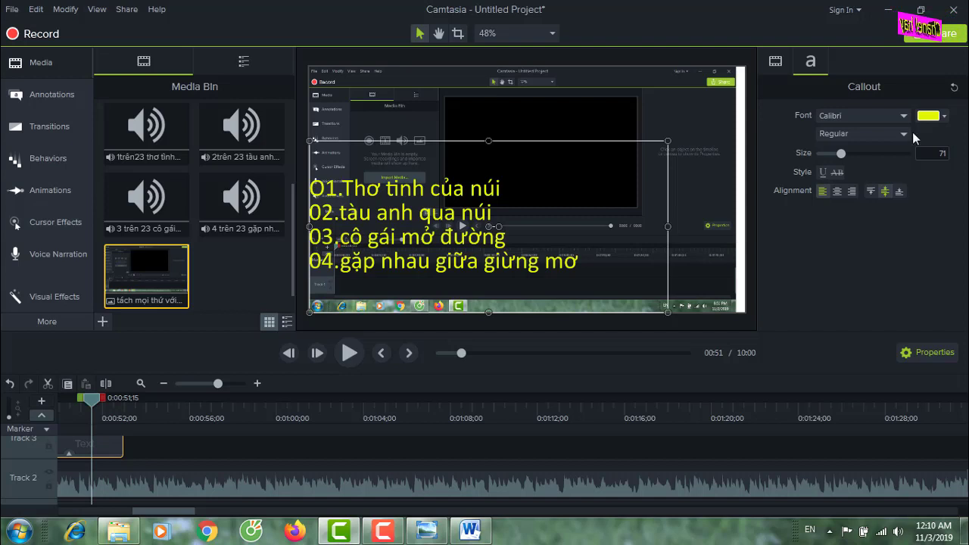
click(931, 116)
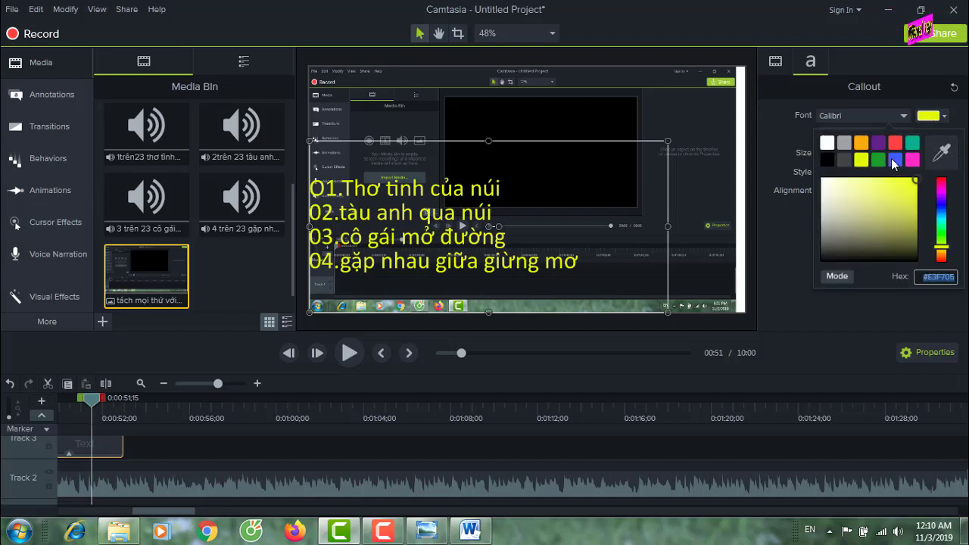
click(894, 160)
click(932, 117)
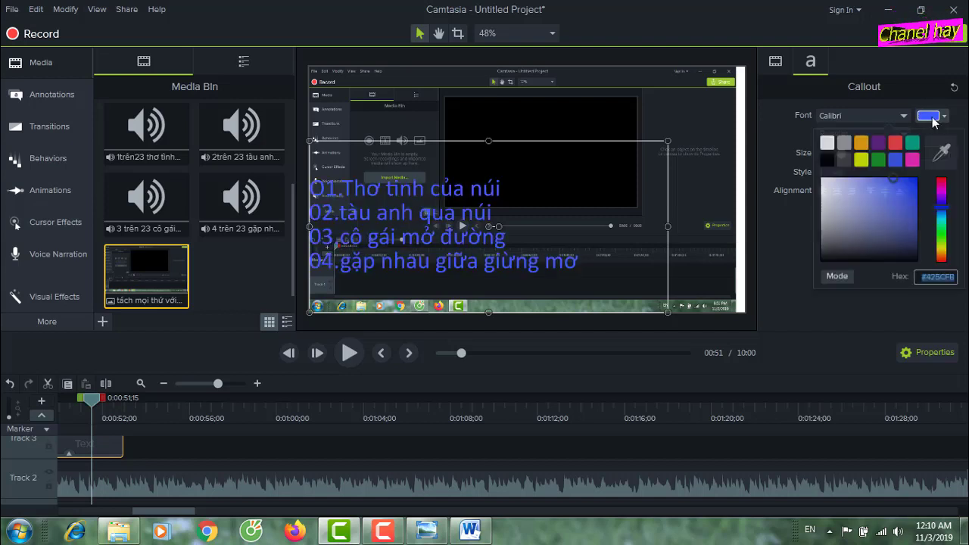
click(856, 162)
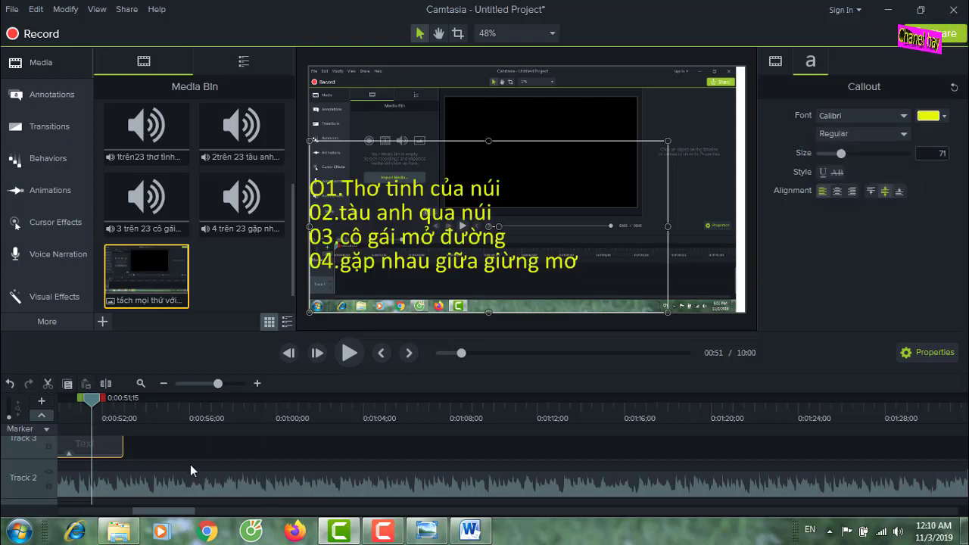
Extend the song-list callout on Track 3 so it ends at about 0:01:23 on the timeline.
scroll(198, 457, up, 1)
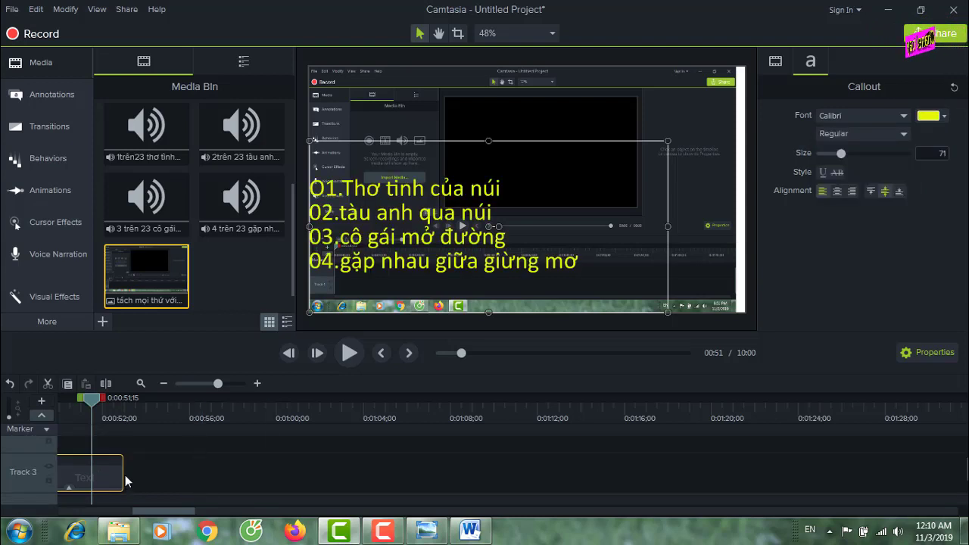
drag(121, 477, 793, 480)
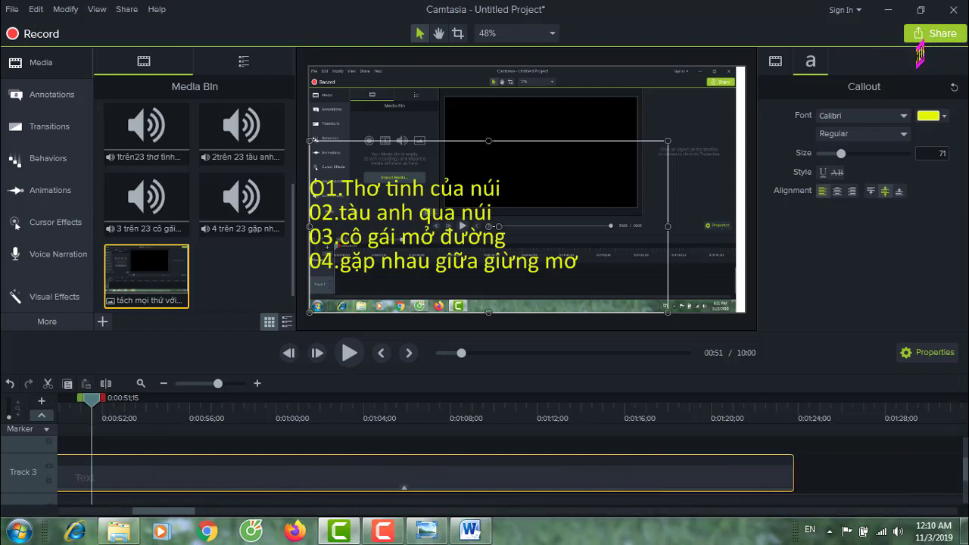
Deselect the song-list callout and switch to Windows Photo Viewer to view the CHANEL HAY image.
click(838, 479)
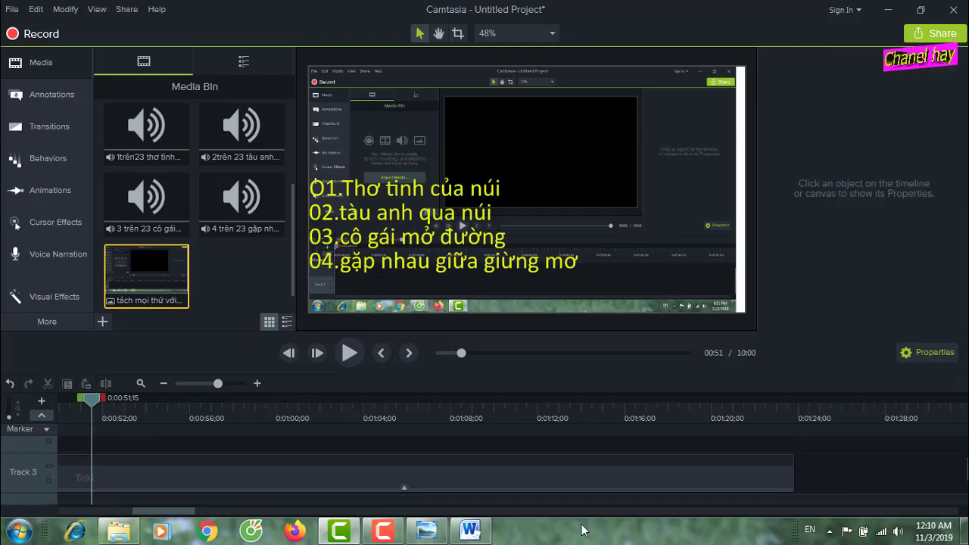
click(426, 532)
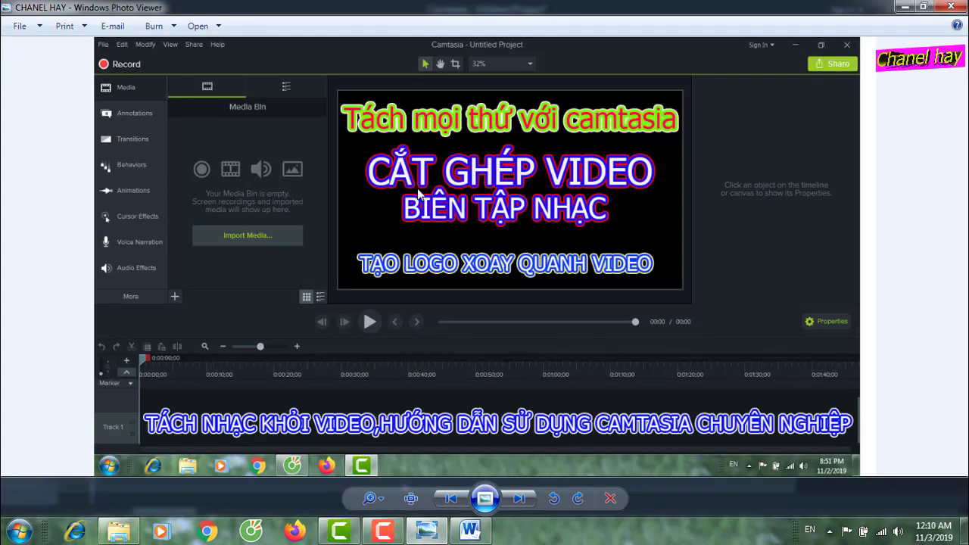
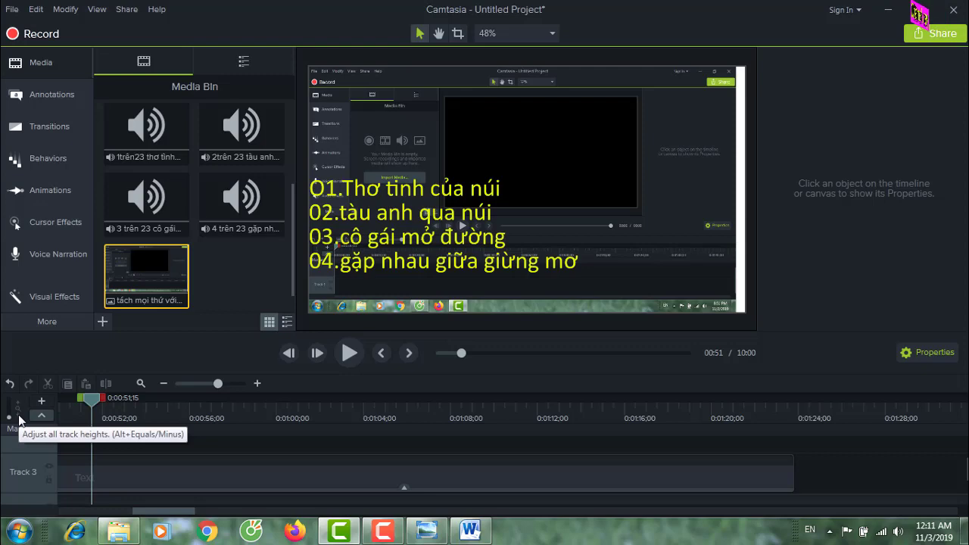
click(62, 63)
click(61, 63)
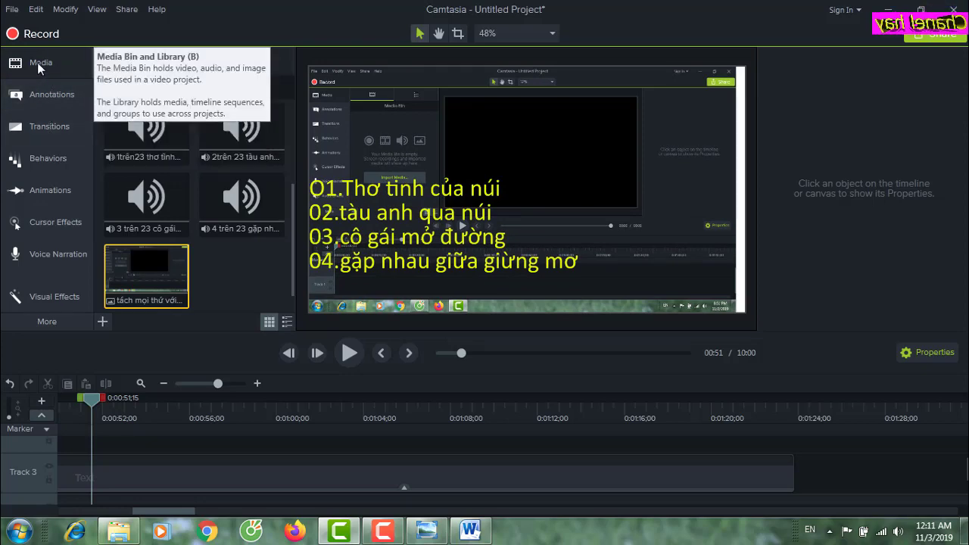
click(37, 62)
click(37, 62)
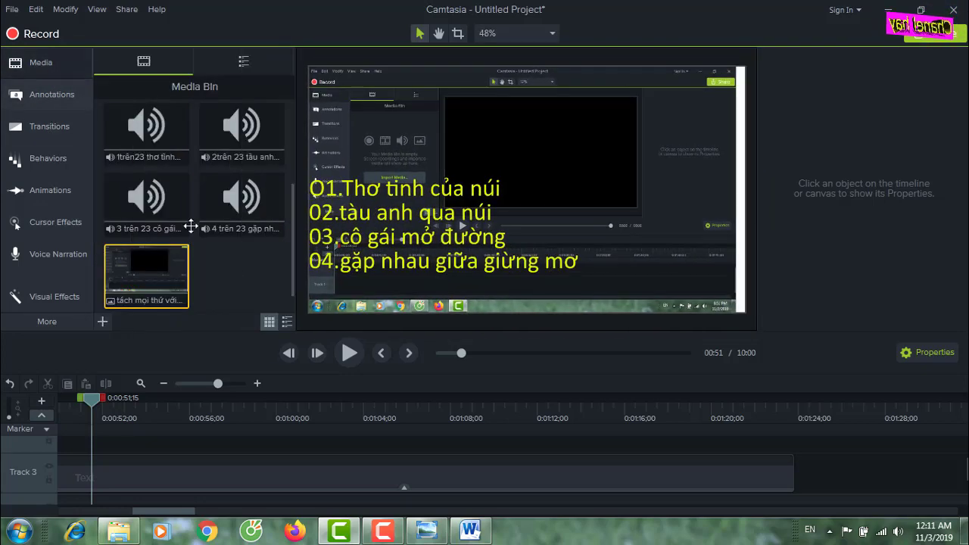
drag(289, 246, 291, 132)
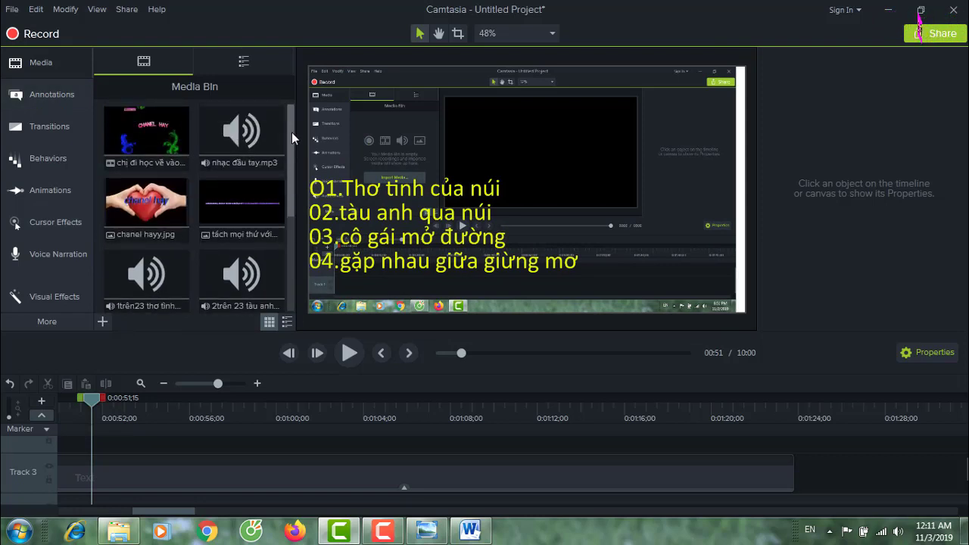
Apply 720p HD (1280x720) as the canvas dimensions in the project settings.
click(553, 33)
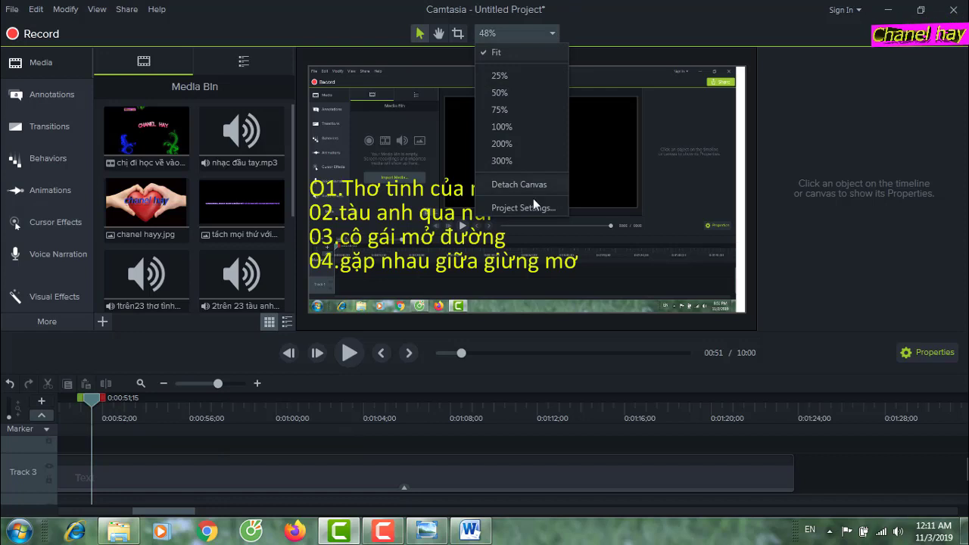
click(531, 204)
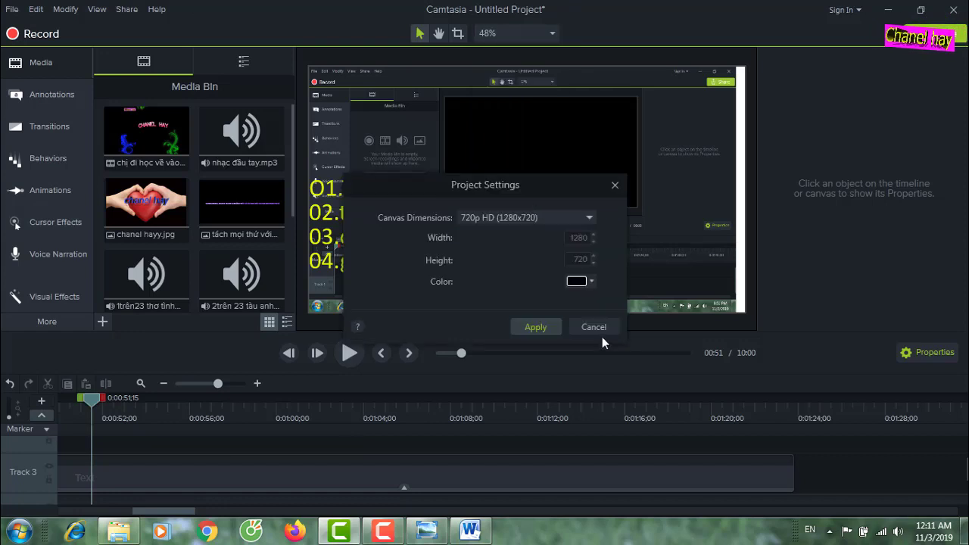
click(589, 218)
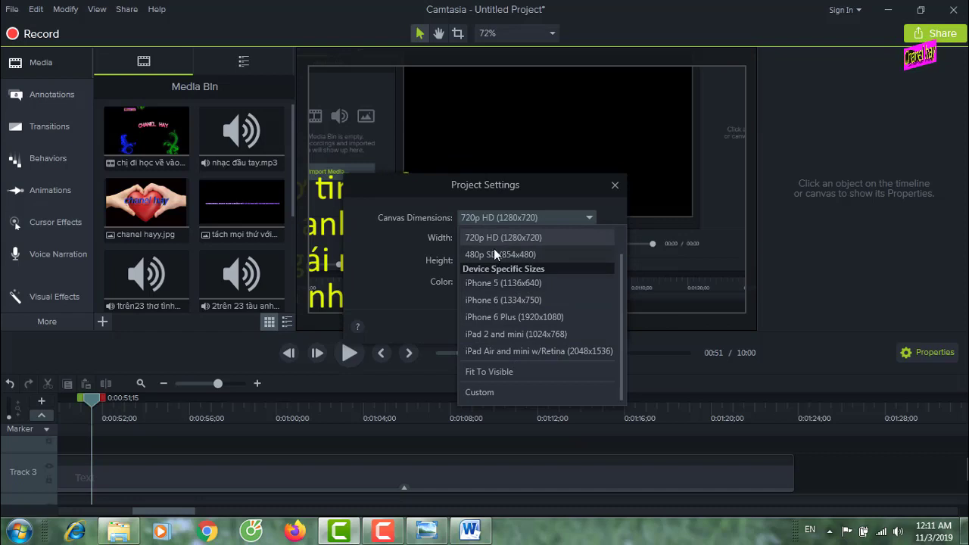
click(515, 239)
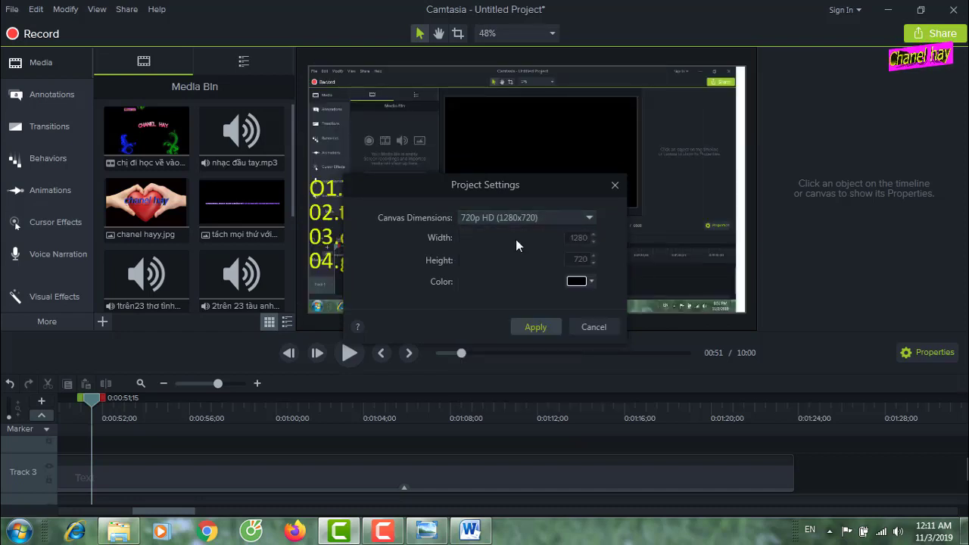
click(533, 330)
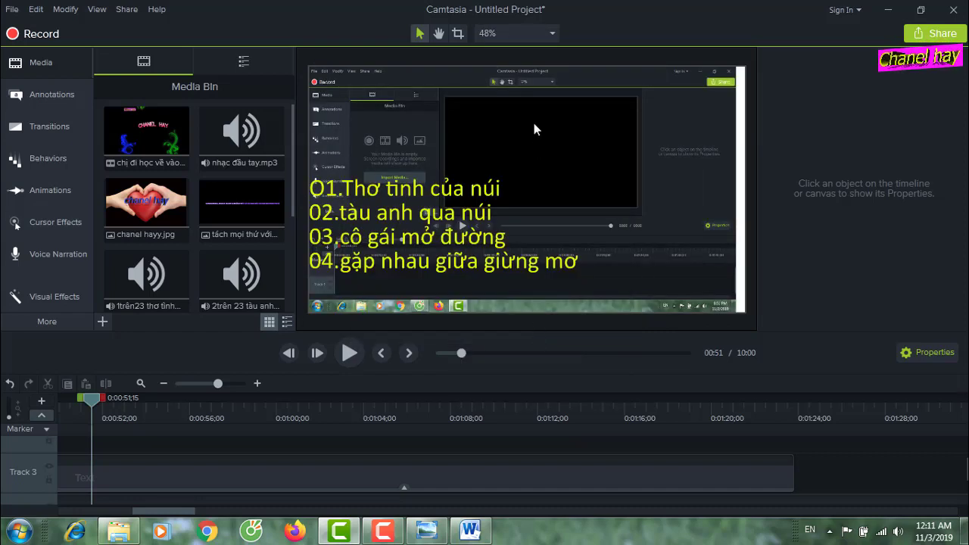
Try the canvas view at 25% zoom, ending with 50%.
click(551, 33)
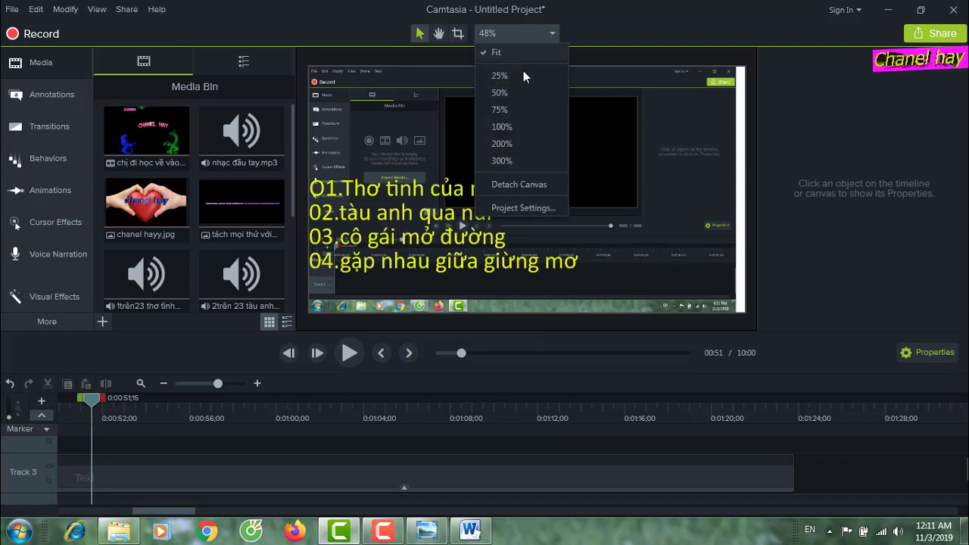
click(502, 76)
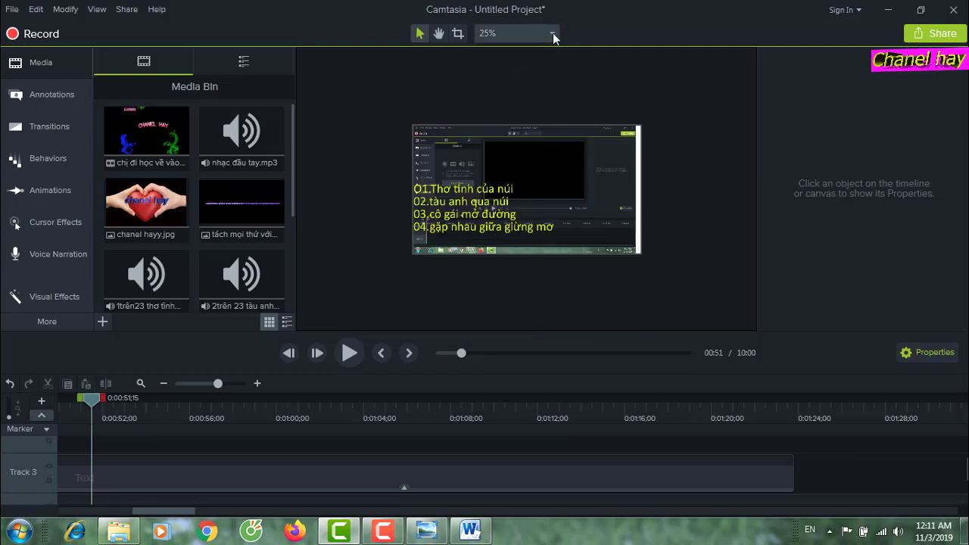
click(553, 33)
click(503, 89)
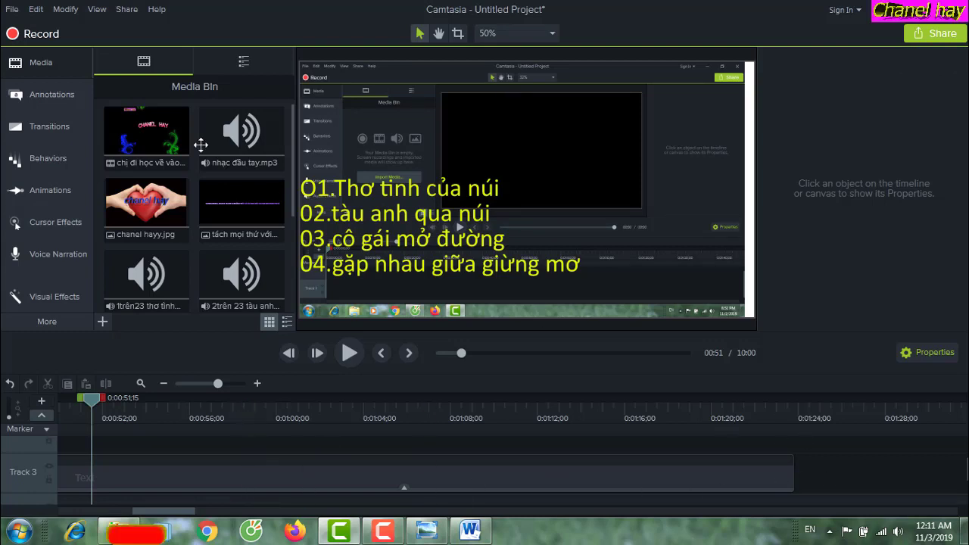
Save the project to the Desktop as a Camtasia project named "HƯỚNG DẪN 11" and dismiss the project files notice.
click(13, 9)
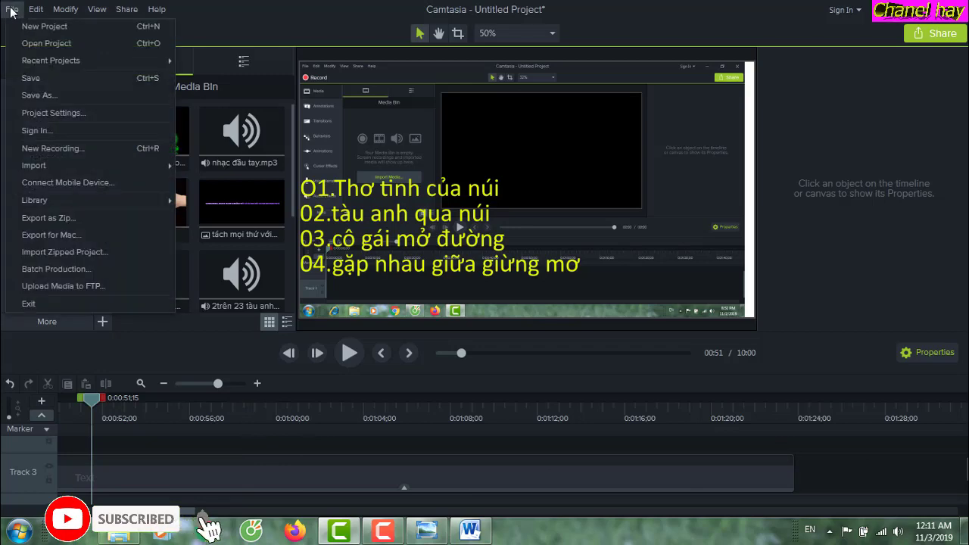
click(33, 96)
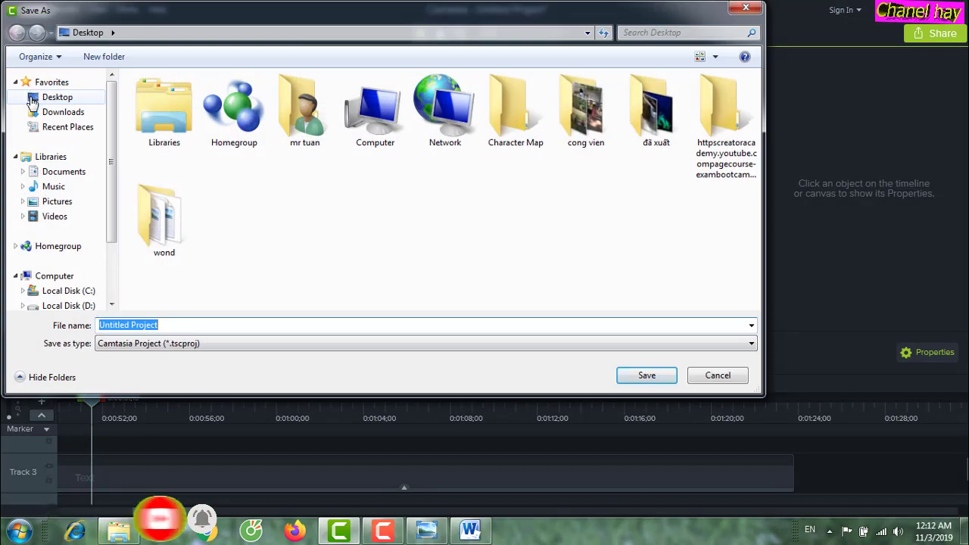
click(33, 97)
drag(161, 325, 98, 325)
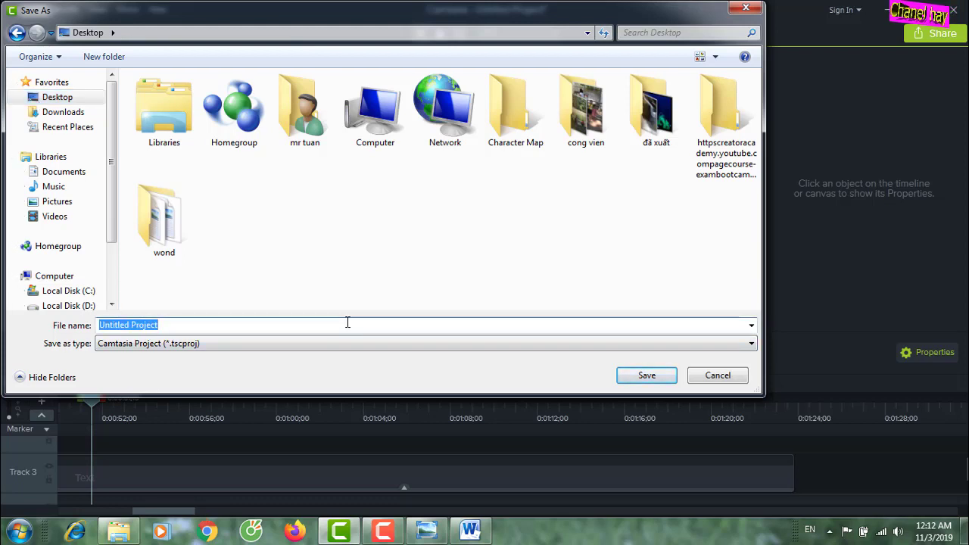
text(H)
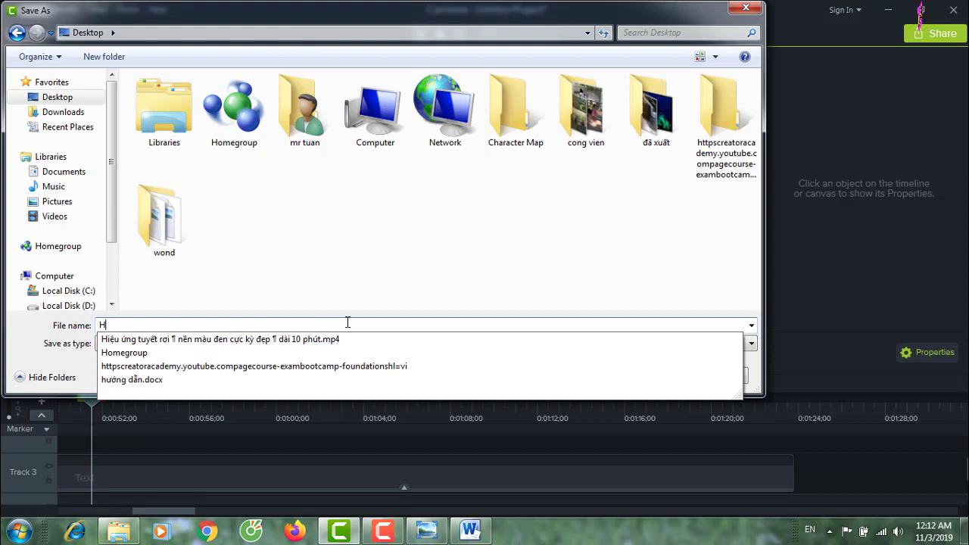
text(U)
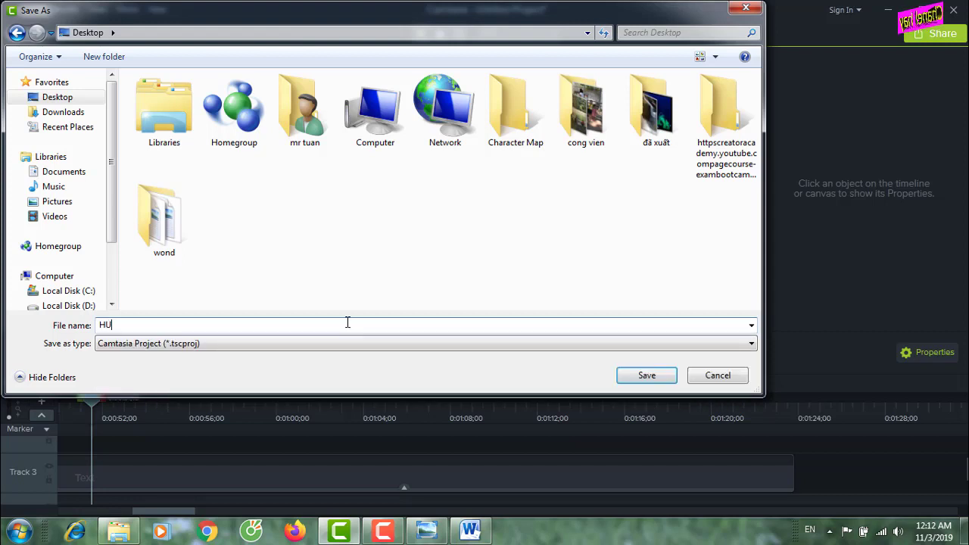
text(ONGw)
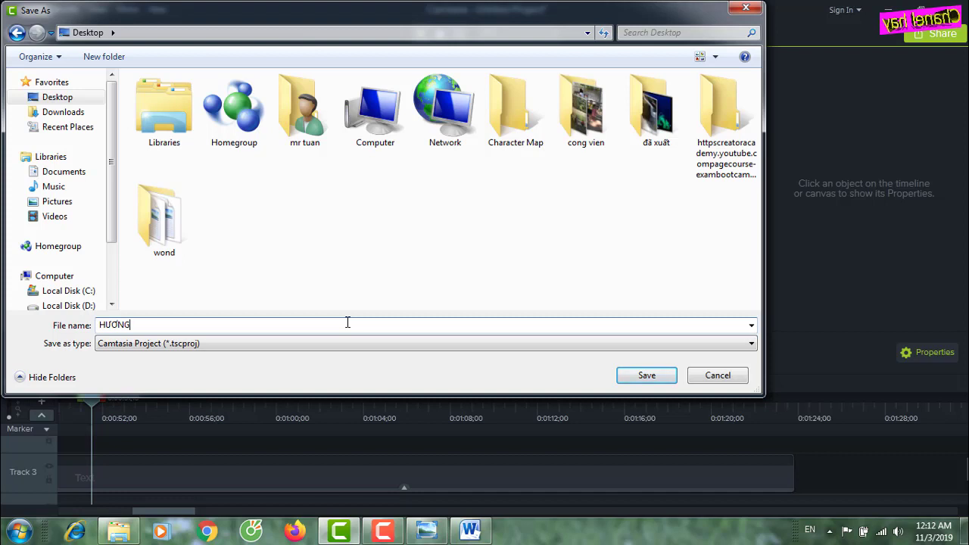
text(s DAN)
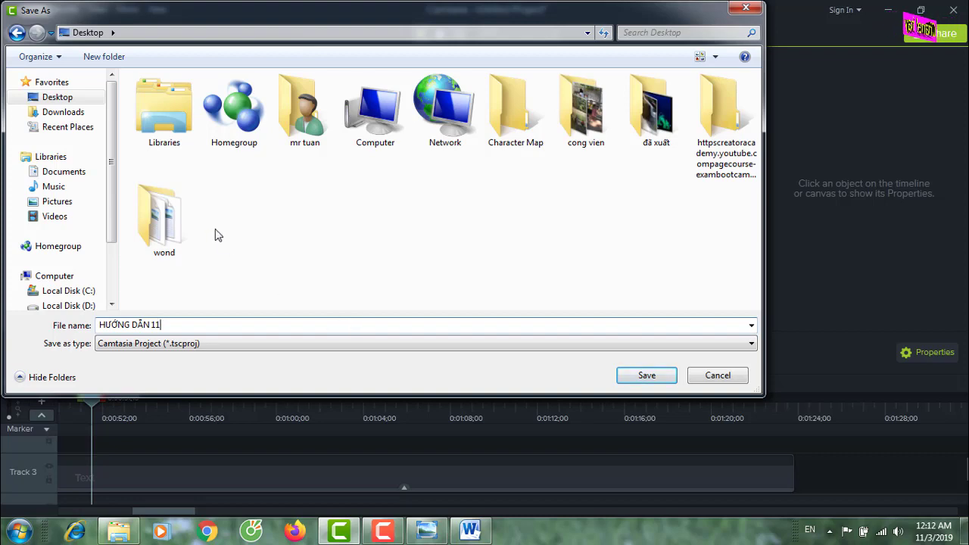
click(647, 376)
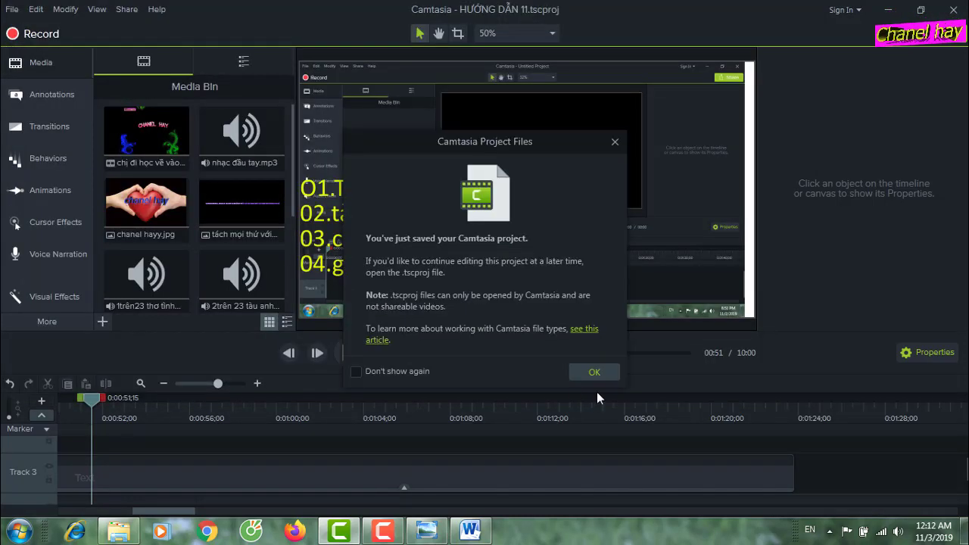
click(604, 376)
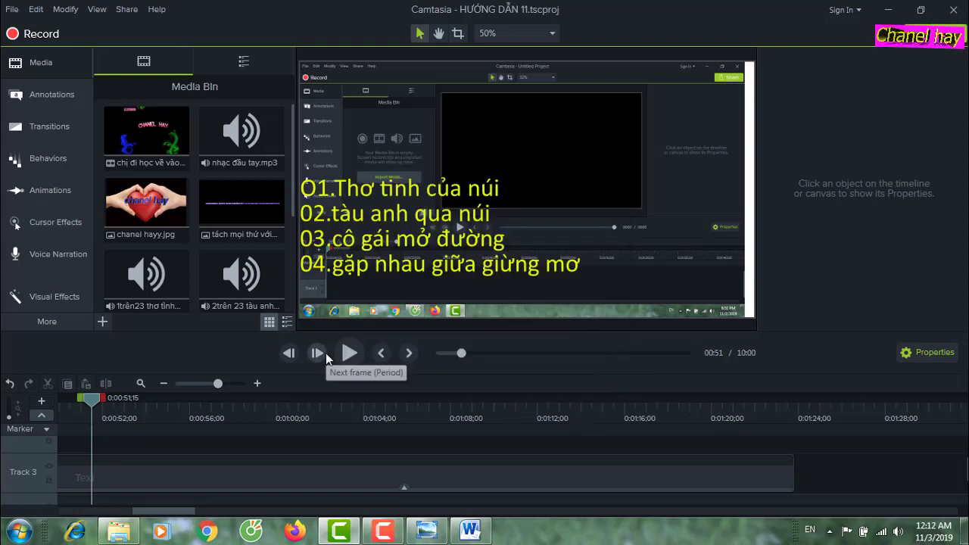
scroll(903, 486, up, 2)
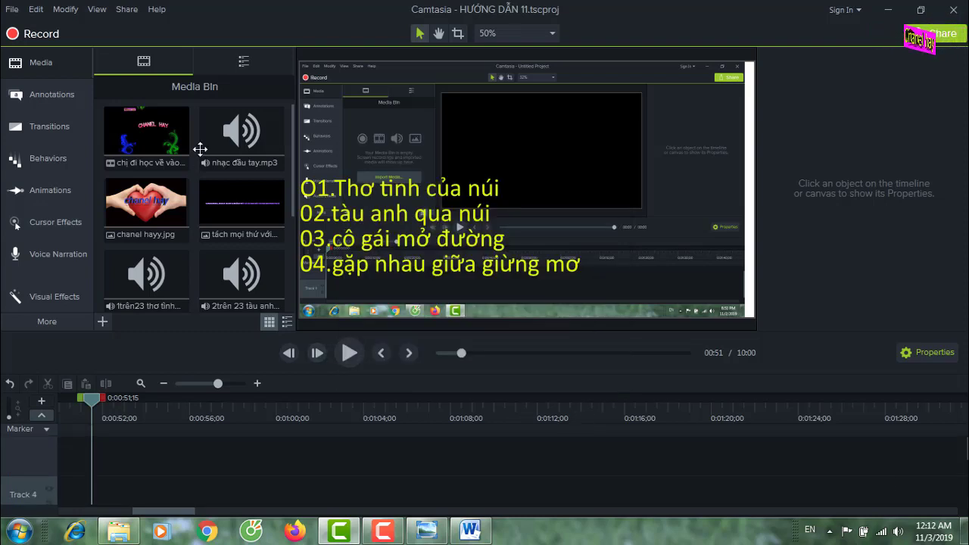
click(40, 60)
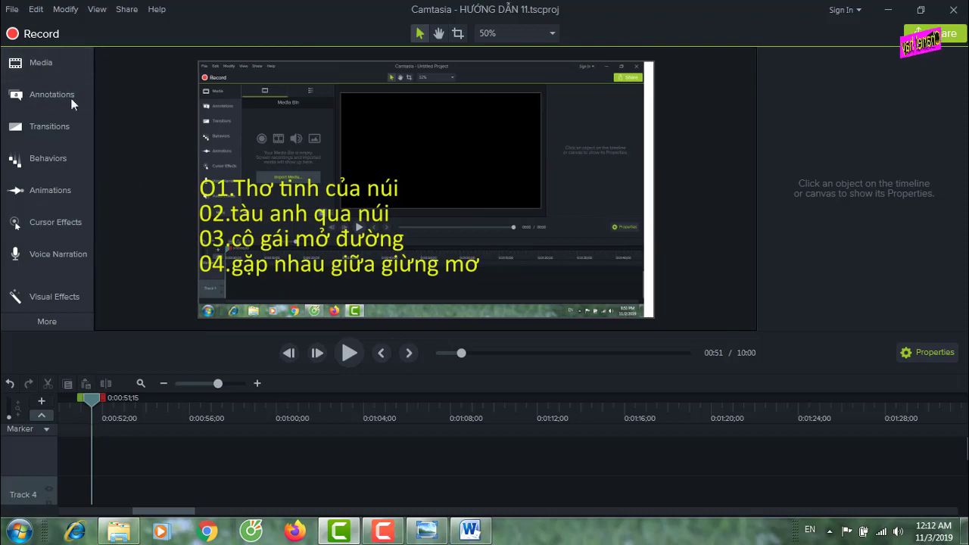
click(37, 61)
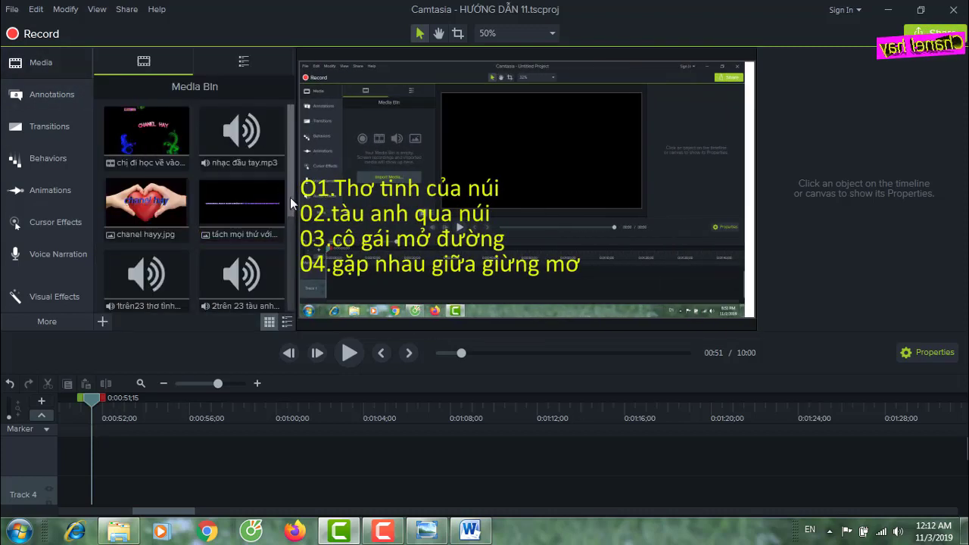
drag(290, 197, 283, 305)
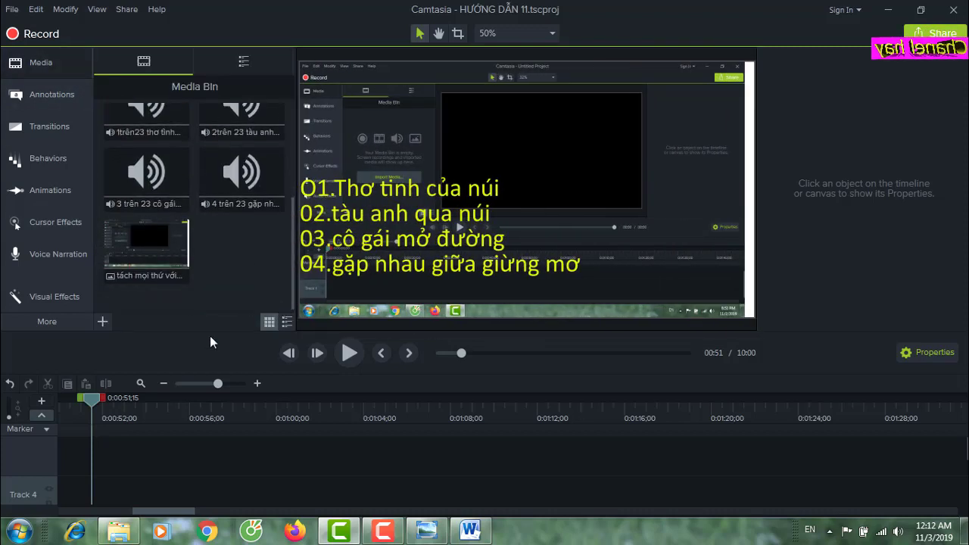
With the playhead at 0:00:41;12, shift the Track 3 song-list callout earlier to end at about 0:01:13, and raise it to the canvas's upper edge.
drag(83, 401, 61, 401)
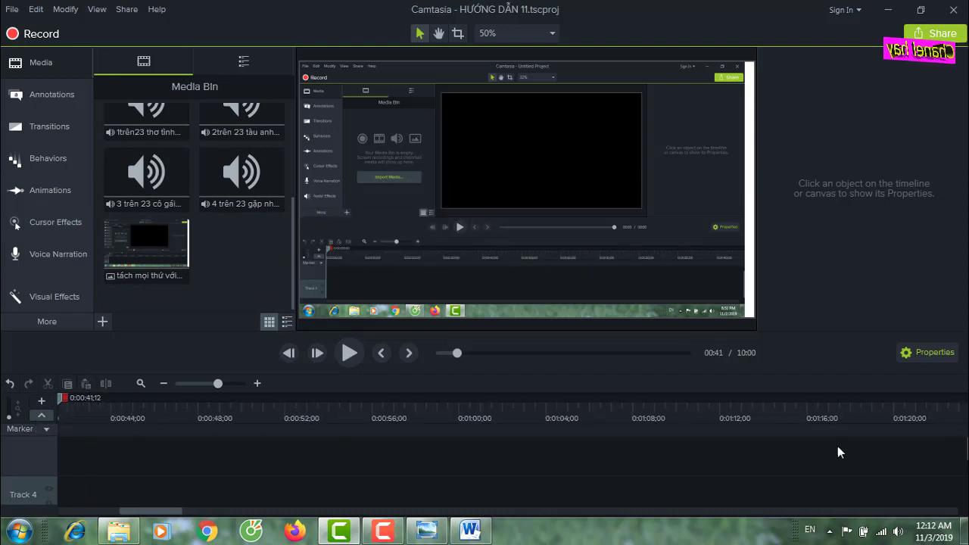
scroll(952, 462, down, 3)
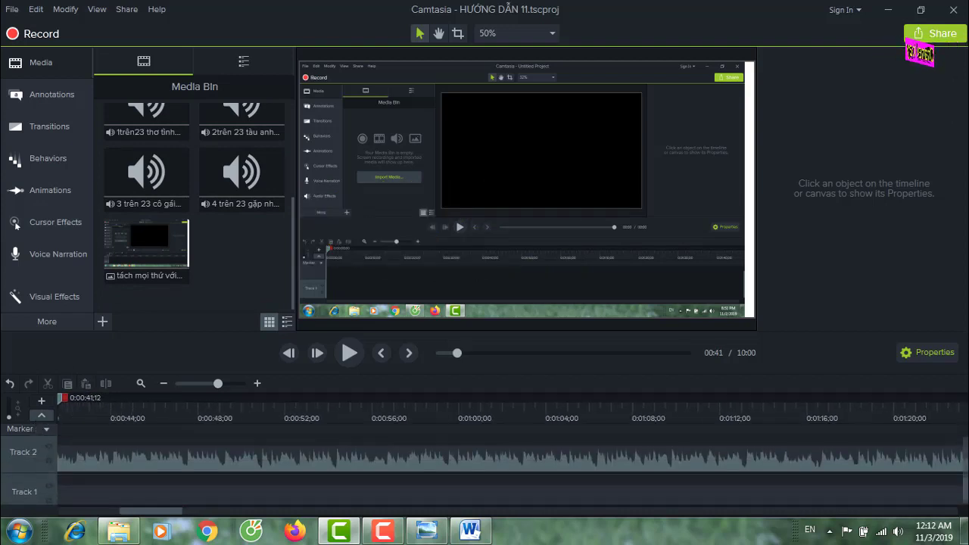
scroll(953, 462, up, 1)
drag(346, 487, 125, 482)
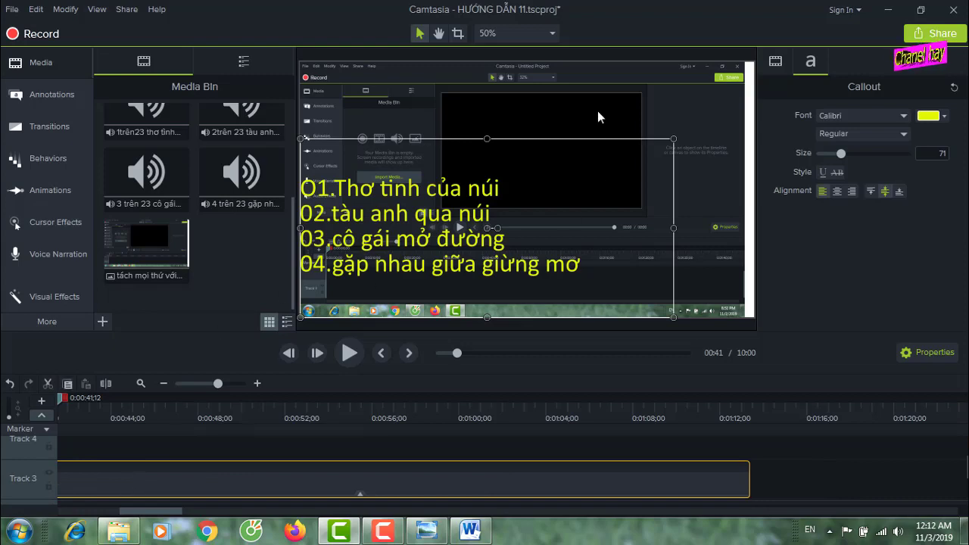
drag(435, 228, 430, 150)
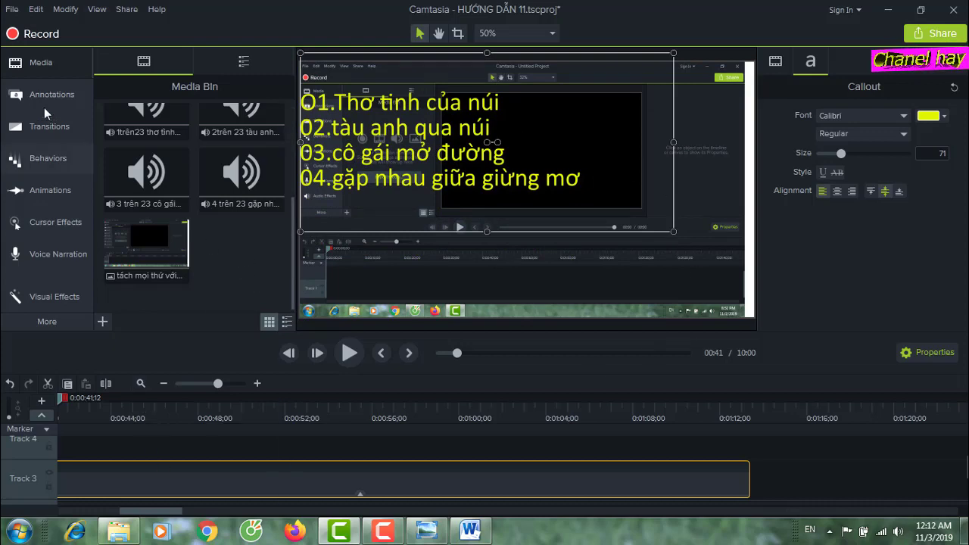
Import the "Audio Spectrum Visuvalizer Green Screen" video from the Desktop into the Media Bin.
click(37, 62)
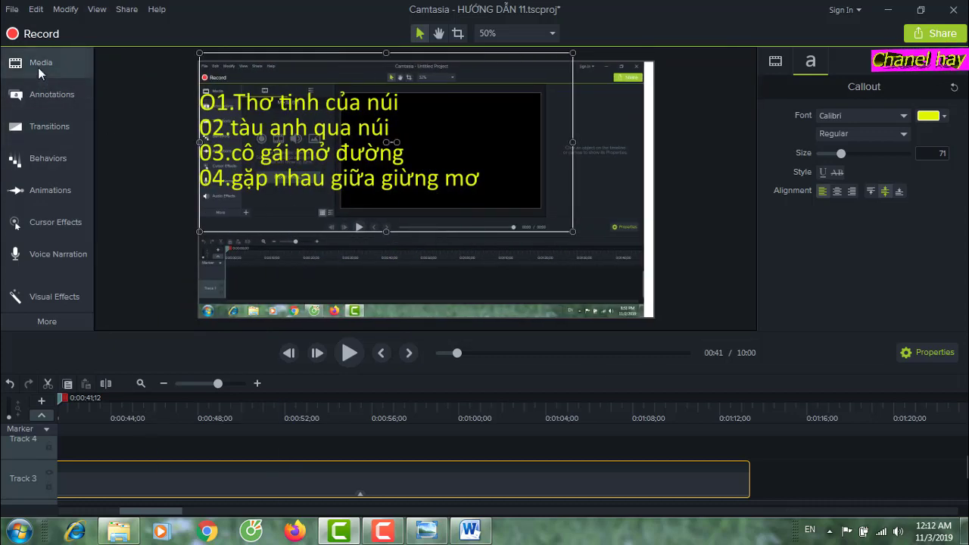
click(38, 67)
right_click(240, 259)
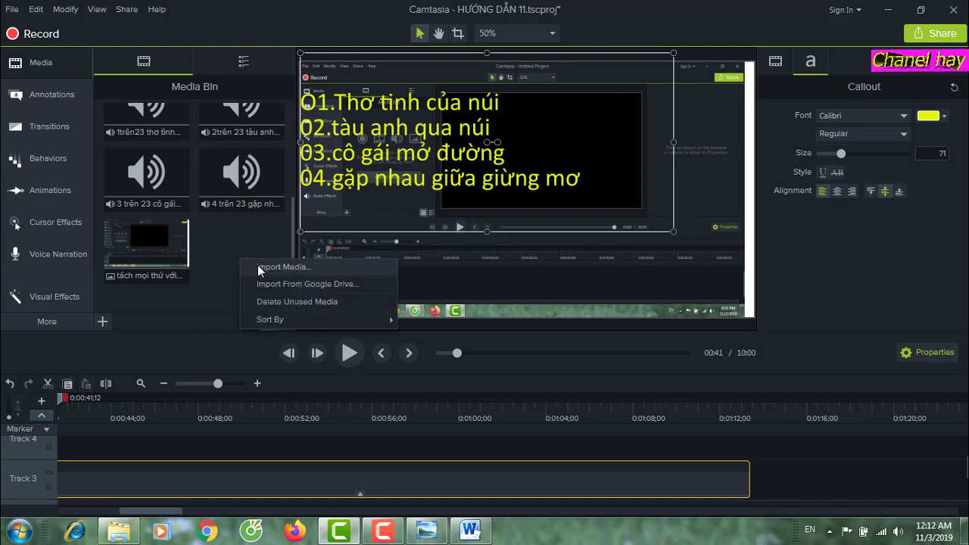
click(258, 268)
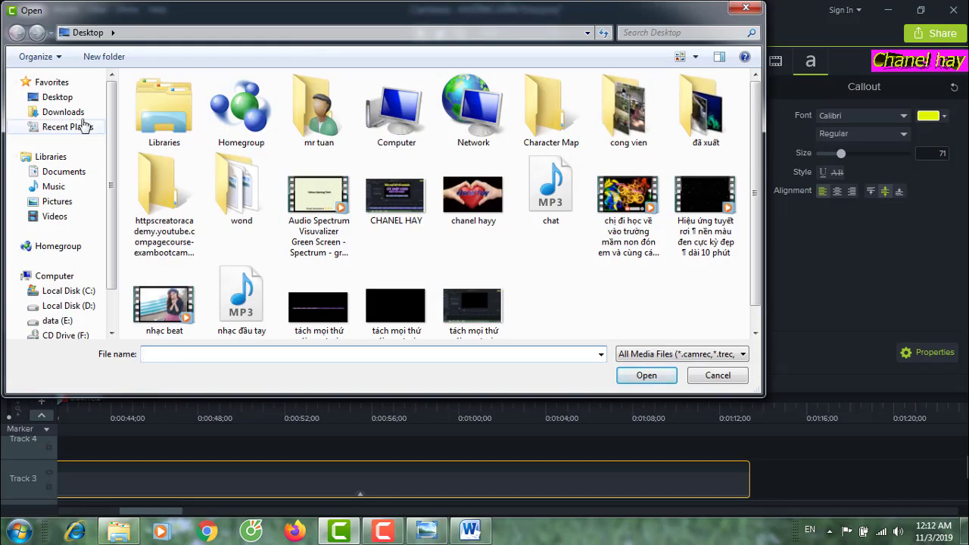
click(65, 103)
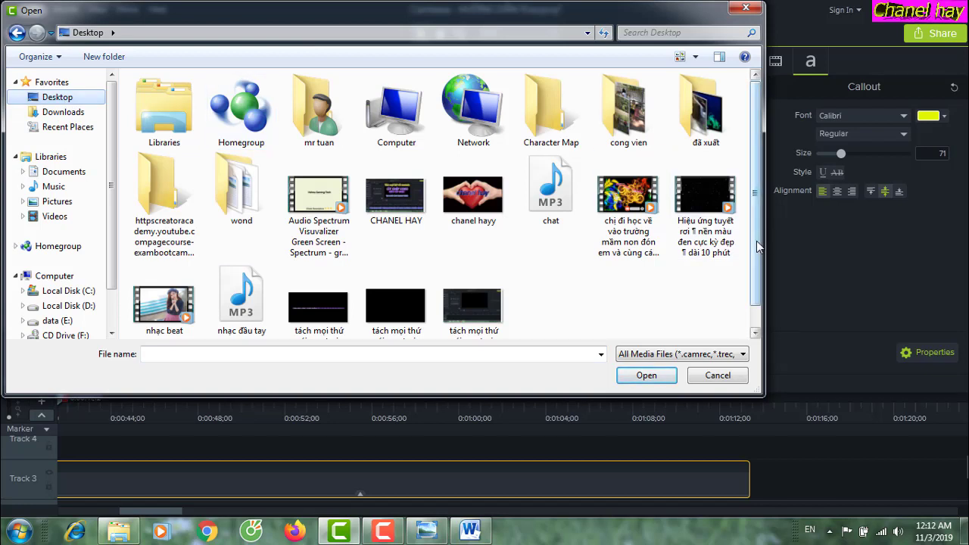
drag(759, 246, 759, 247)
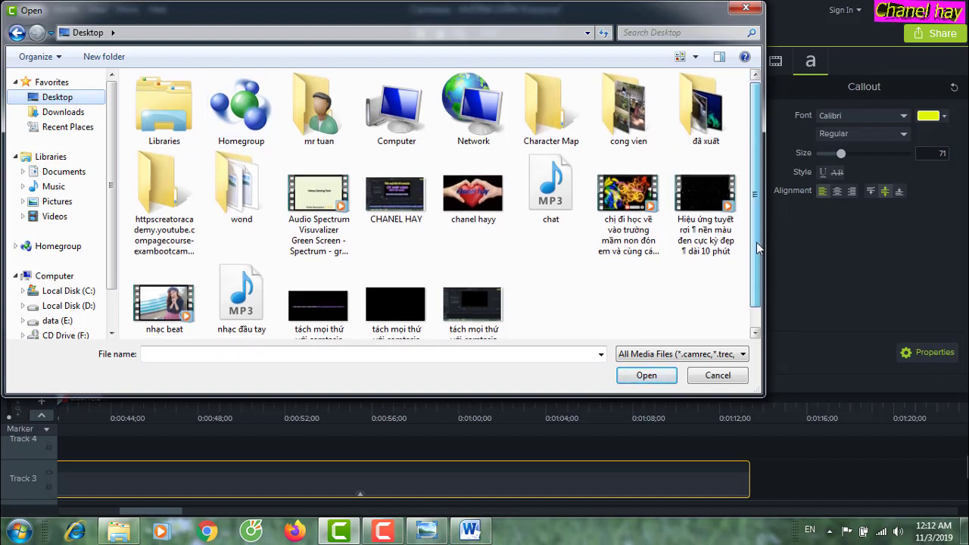
double_click(320, 200)
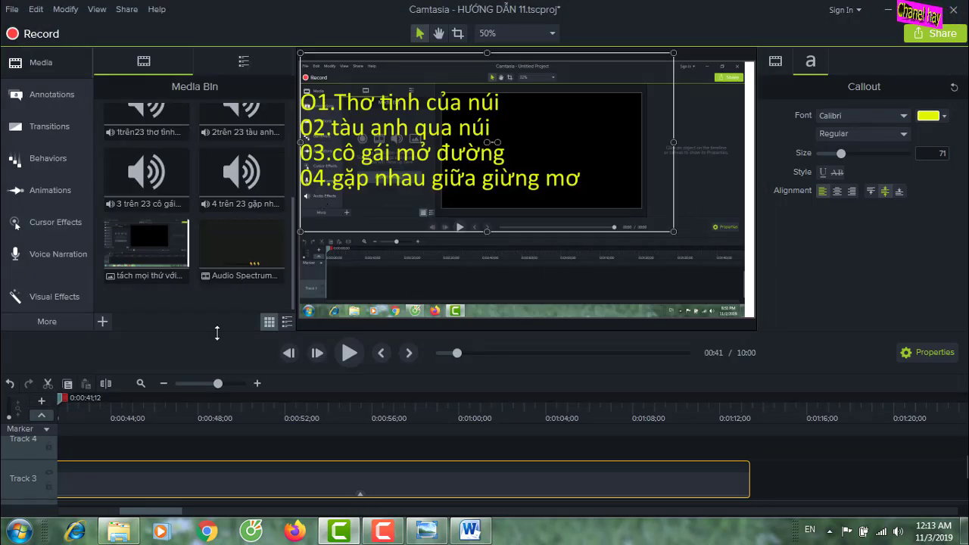
Place the audio spectrum video on Track 4 starting at about 0:00:41 and preview its frame at 0:00:55;12.
drag(232, 255, 75, 465)
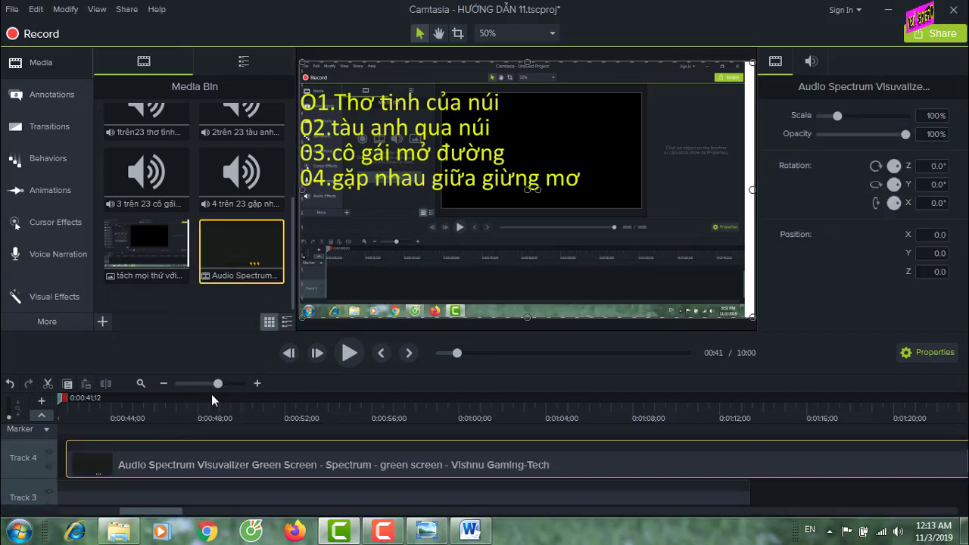
drag(204, 385, 179, 392)
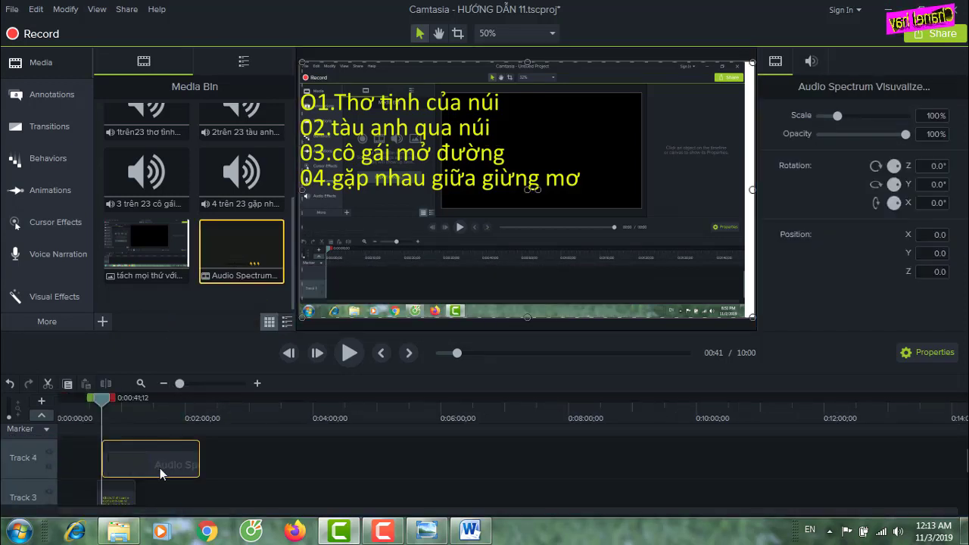
drag(104, 400, 117, 409)
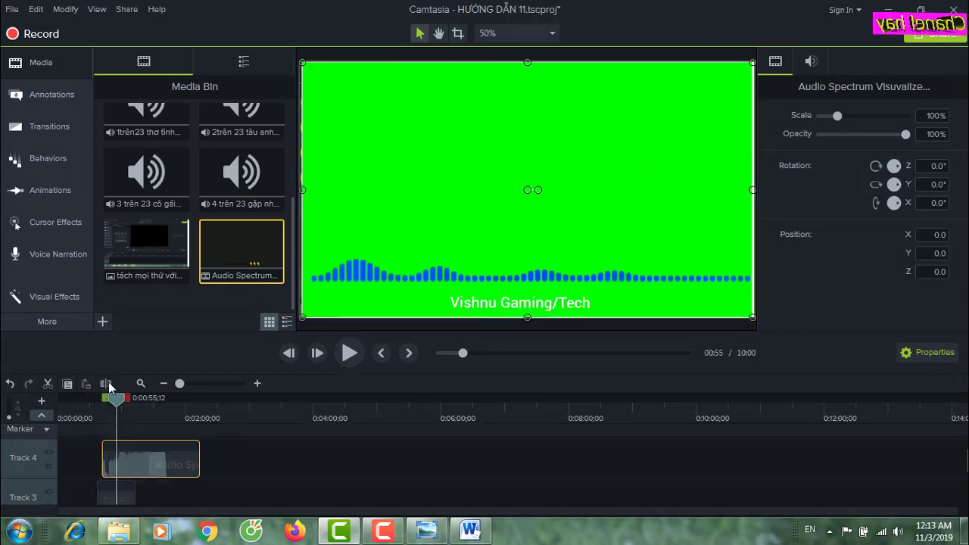
Separate the spectrum clip's audio from its video and delete the audio clip on Track 5.
right_click(149, 459)
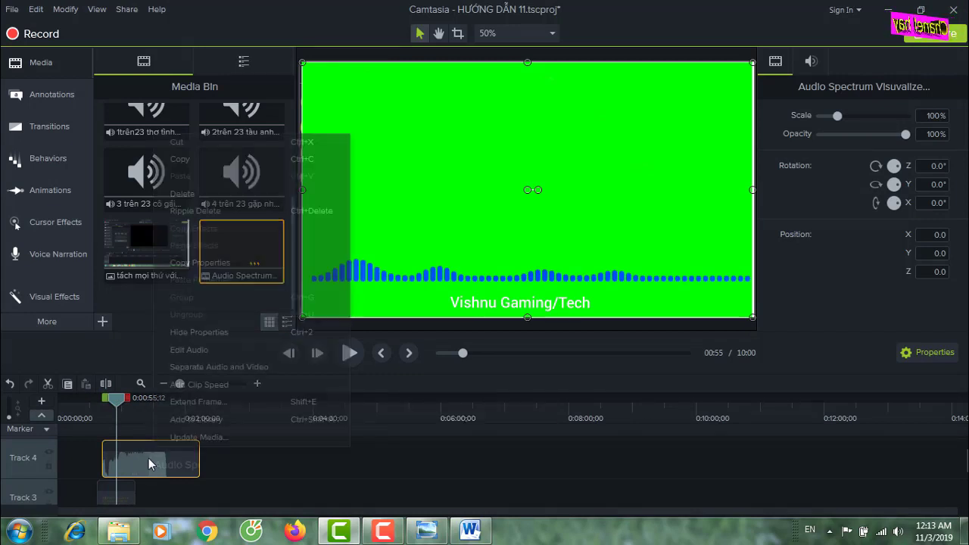
click(246, 366)
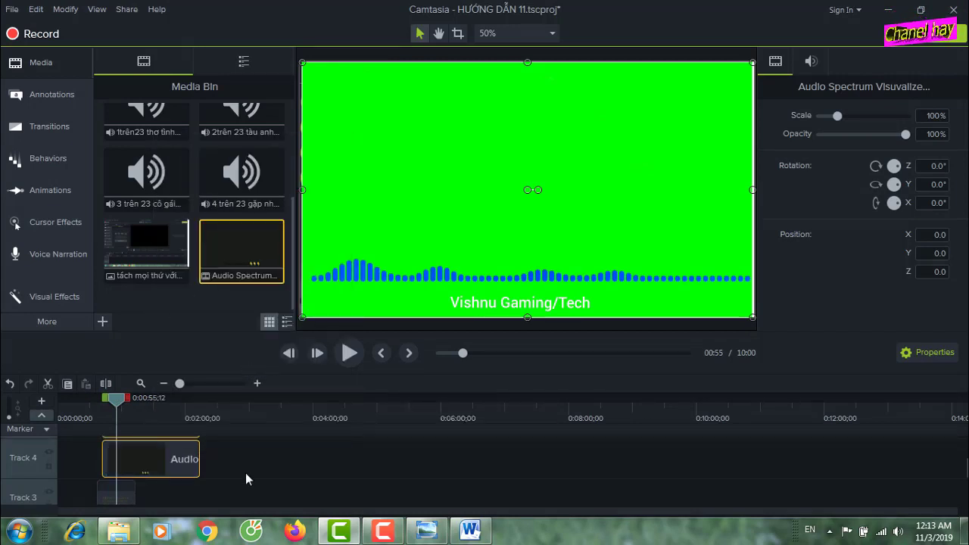
click(155, 449)
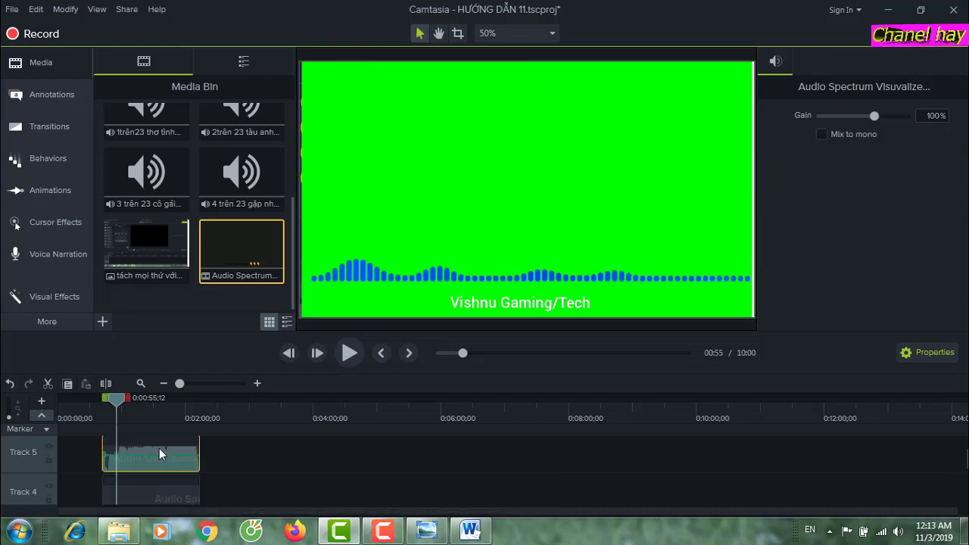
key(Delete)
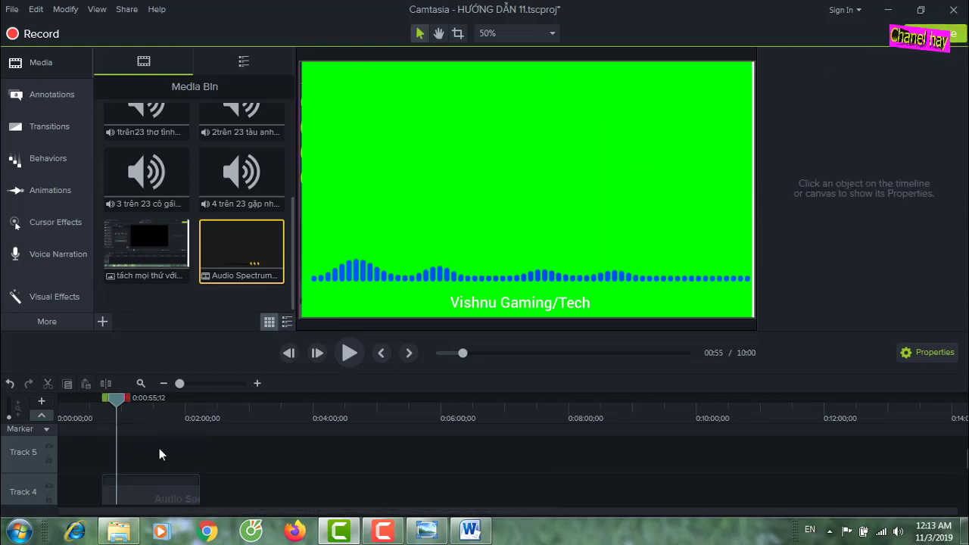
key(ctrl+z)
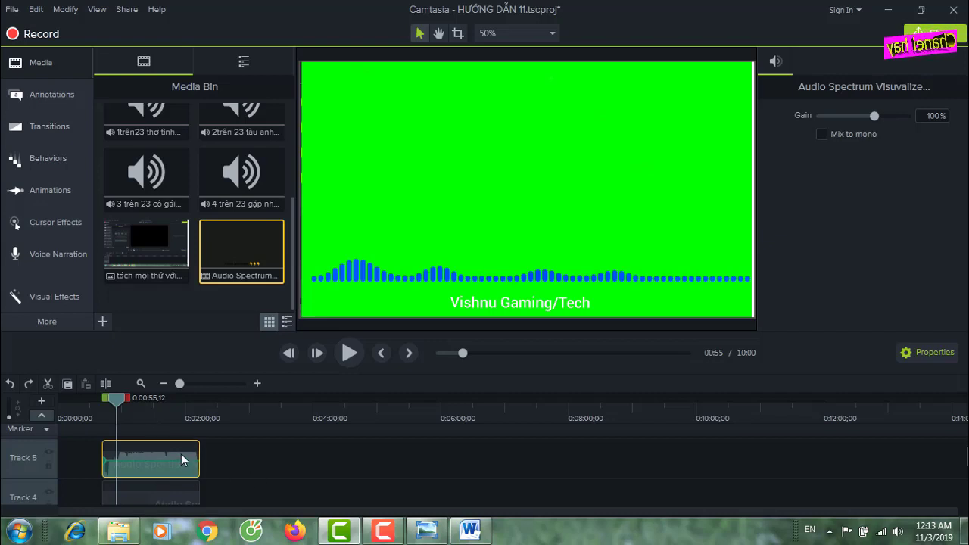
key(Delete)
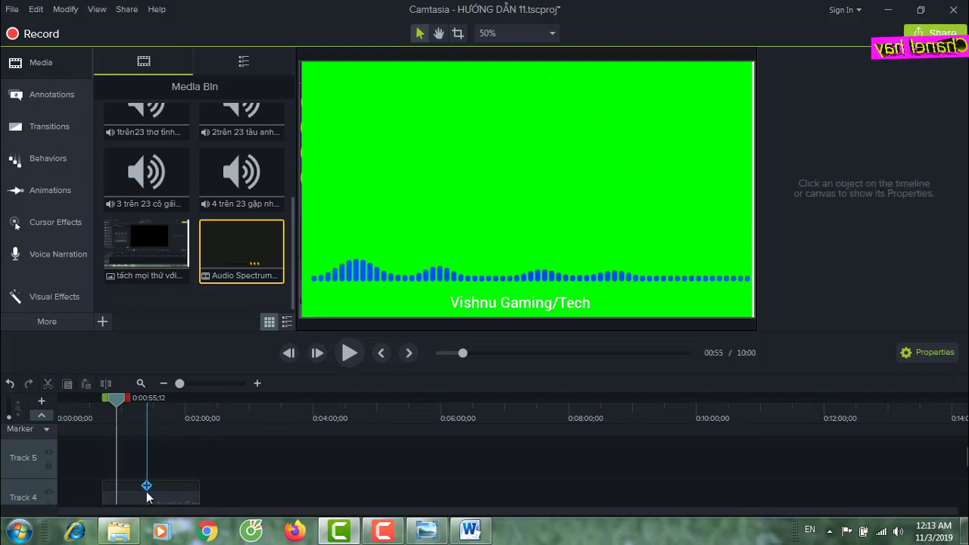
Split the Track 4 spectrum clip at 0:00:57;28 and delete the part before the cut.
click(147, 490)
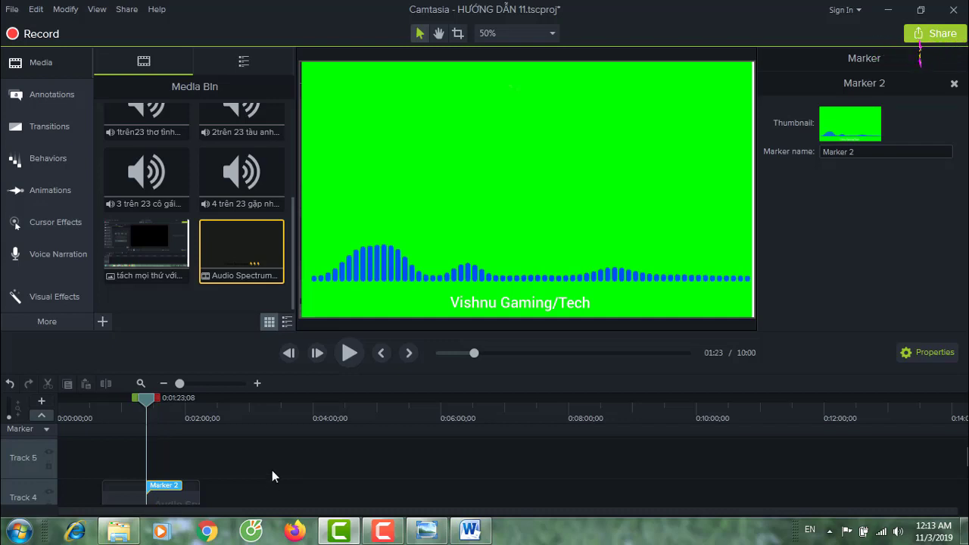
scroll(273, 470, down, 1)
mouse_move(157, 405)
mouse_down()
mouse_move(124, 432)
mouse_move(113, 452)
mouse_move(120, 459)
mouse_up()
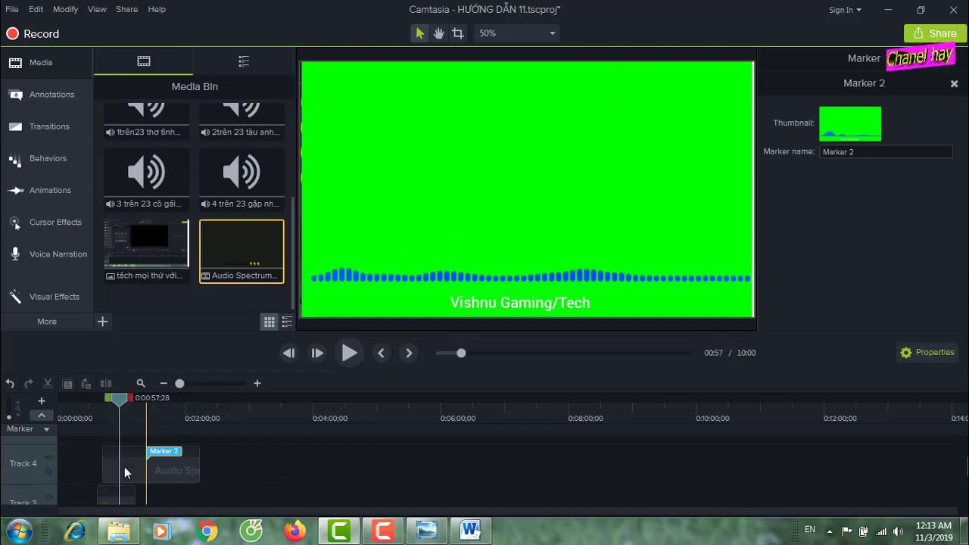
click(124, 466)
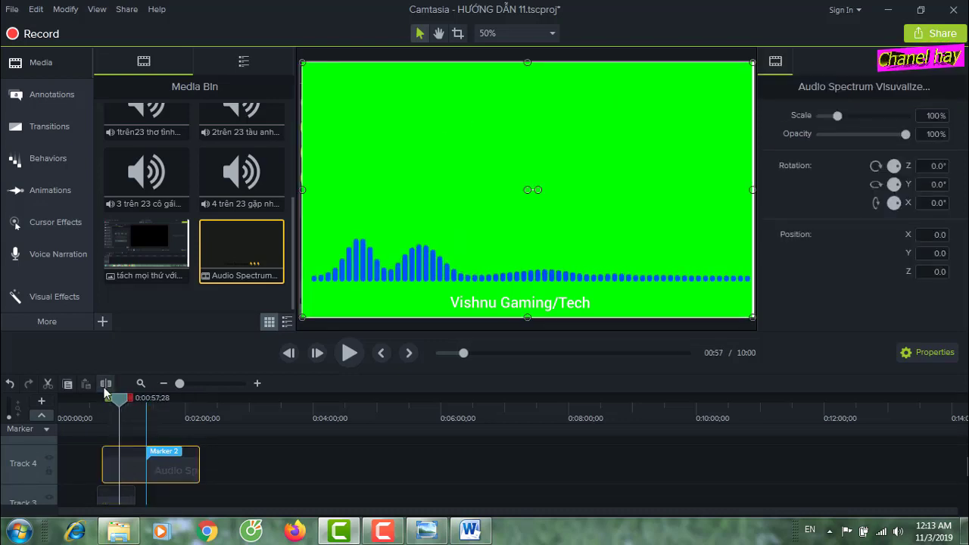
click(105, 384)
click(112, 466)
key(Delete)
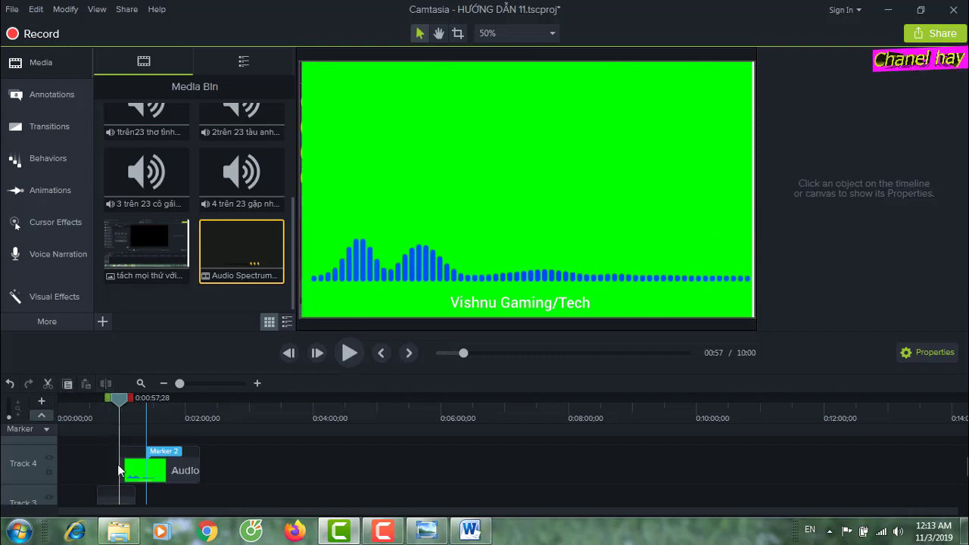
Split the Track 4 spectrum clip at 0:01:37;28, delete the part after the cut, and remove its stray marker.
click(165, 421)
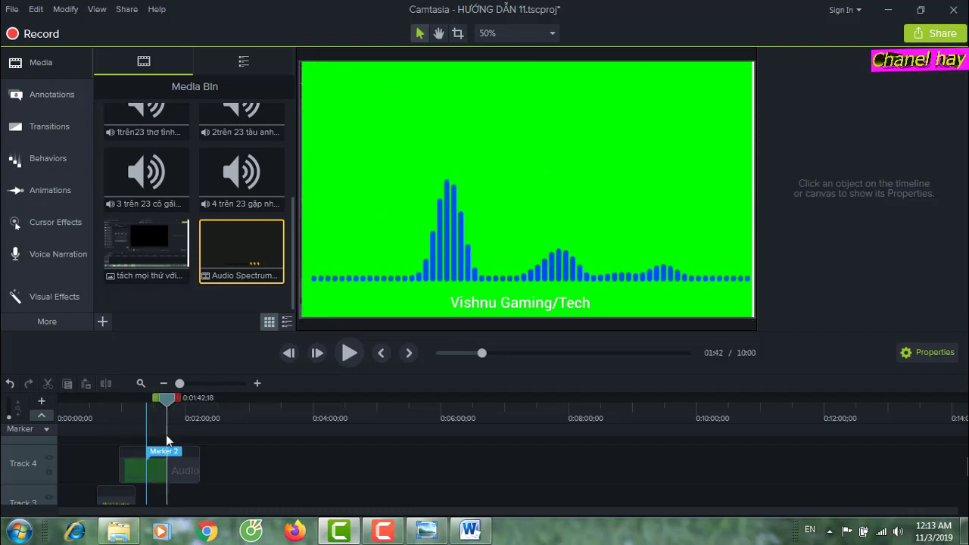
click(162, 422)
click(191, 471)
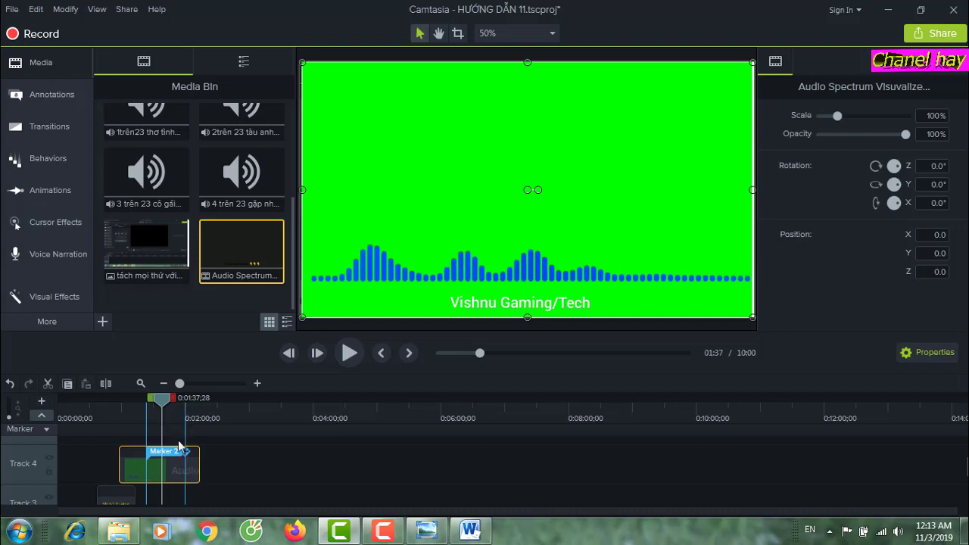
click(106, 384)
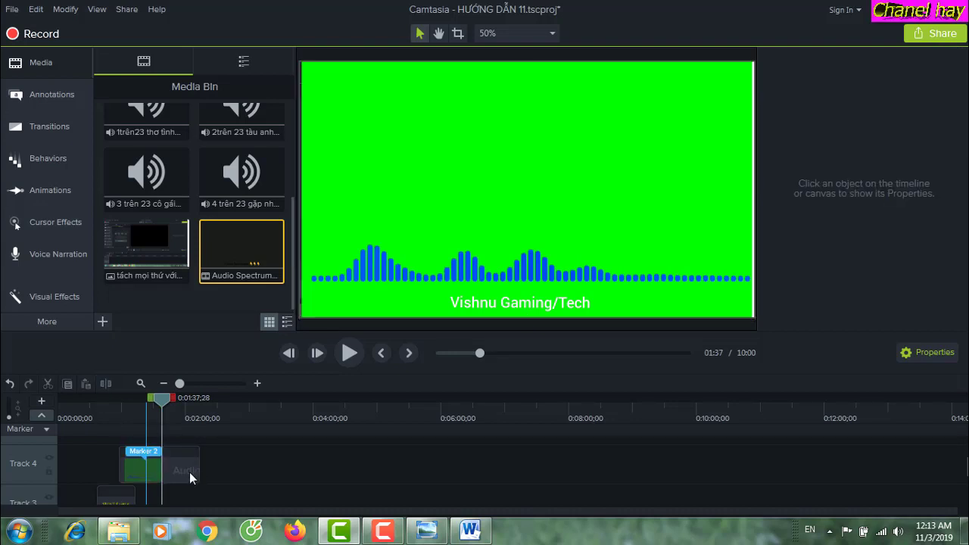
click(189, 471)
key(Delete)
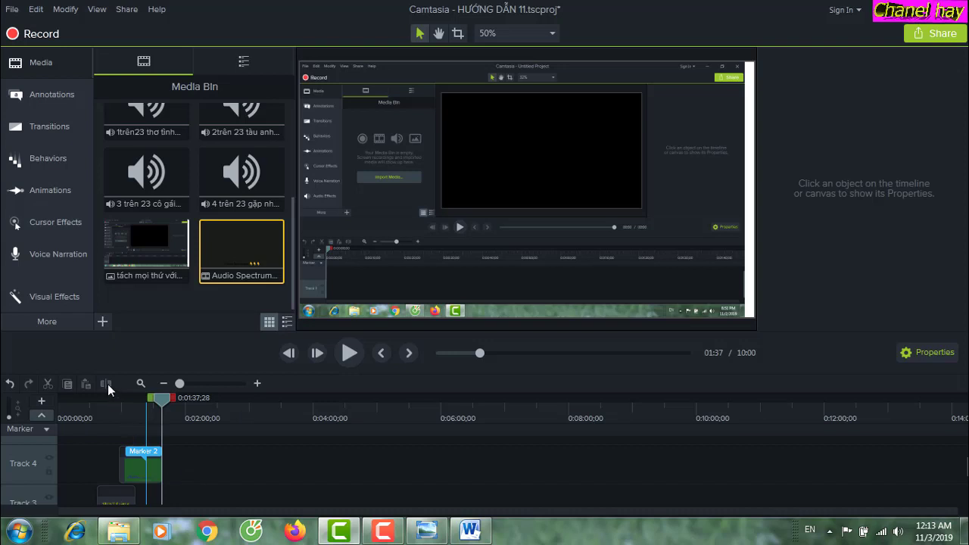
click(137, 453)
key(Delete)
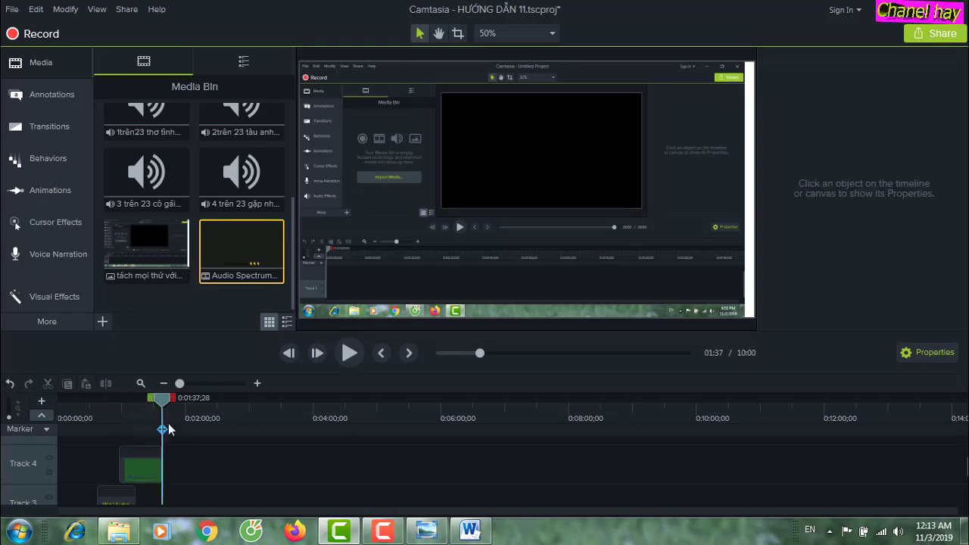
With the playhead at 0:01:14;18, move the spectrum clip down on the canvas to Y position -98.
mouse_move(168, 401)
mouse_down()
mouse_move(146, 427)
mouse_move(140, 460)
mouse_up()
click(146, 473)
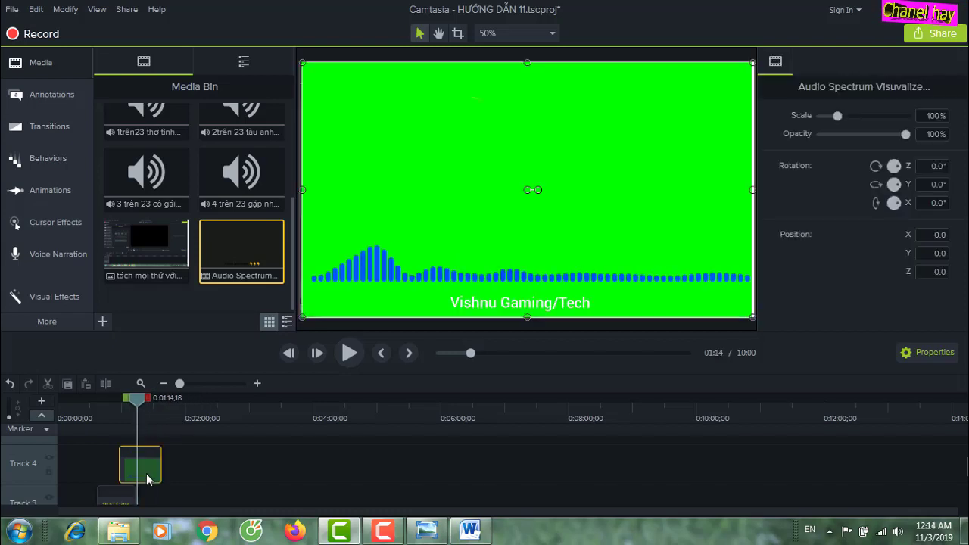
drag(515, 216, 508, 252)
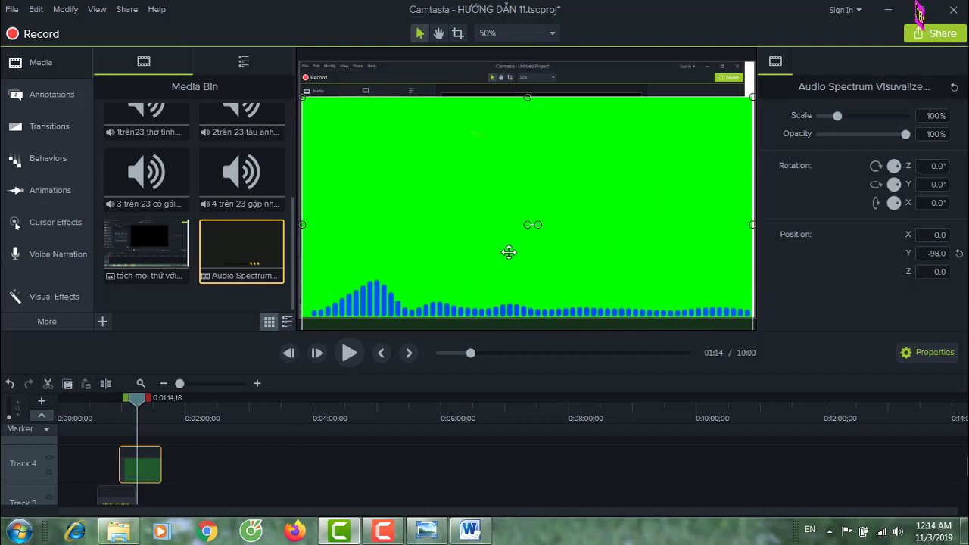
Apply the Remove a Color visual effect to the spectrum clip and preview it at 0:01:19;08.
click(64, 298)
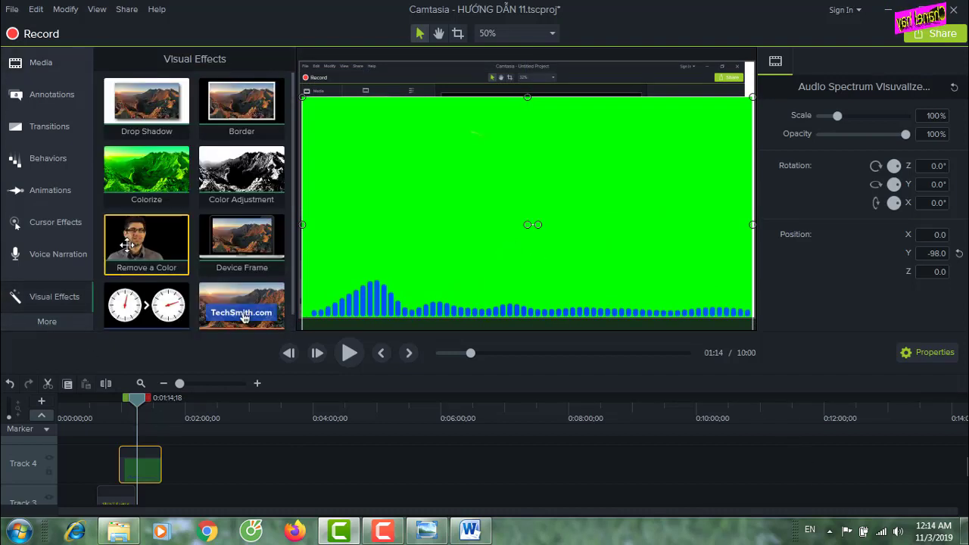
drag(128, 246, 409, 229)
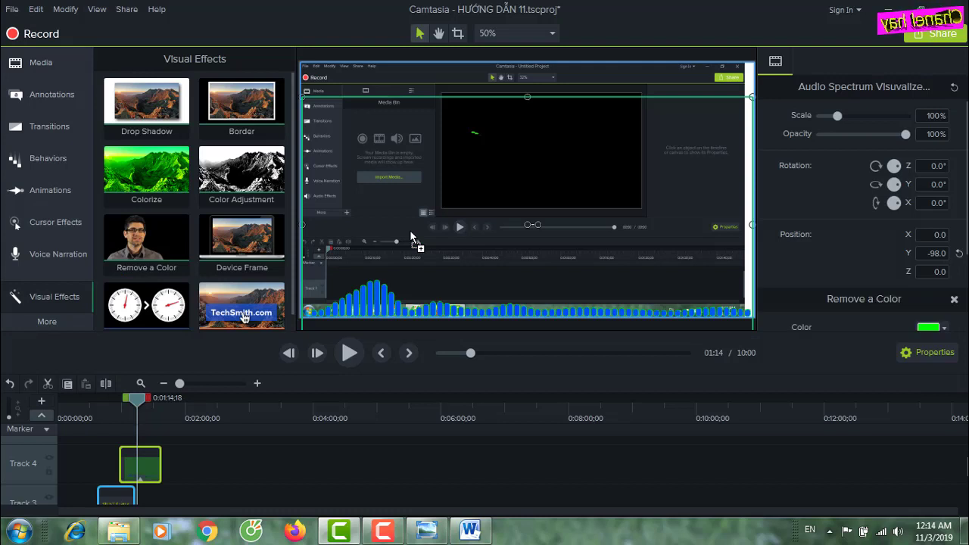
drag(409, 240, 417, 243)
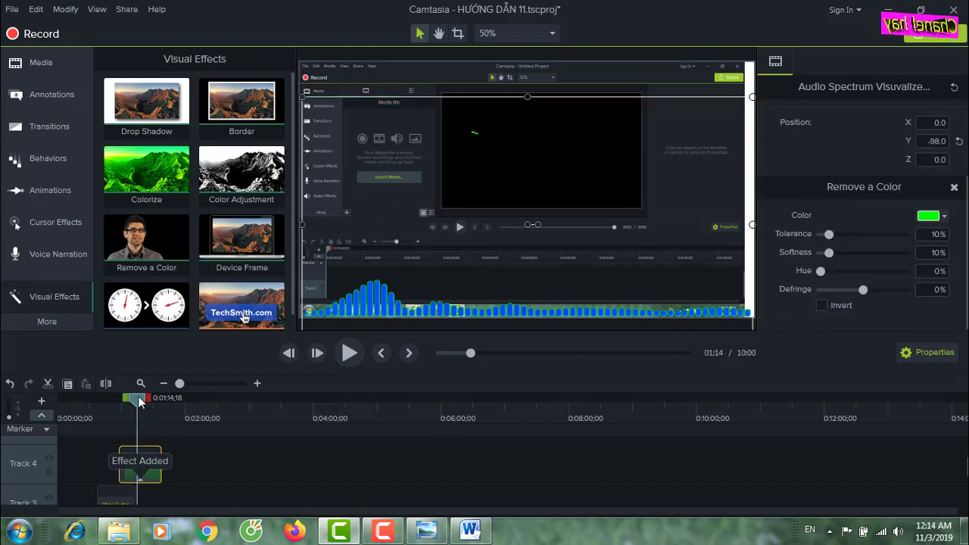
drag(139, 403, 145, 414)
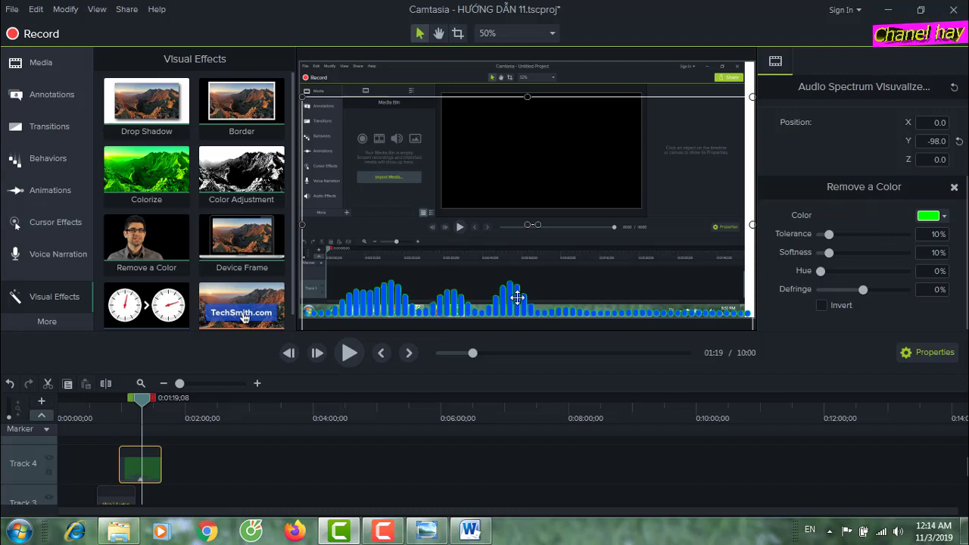
Try sampling the Remove a Color effect's color from the canvas with the eyedropper, and reset it to green.
click(945, 221)
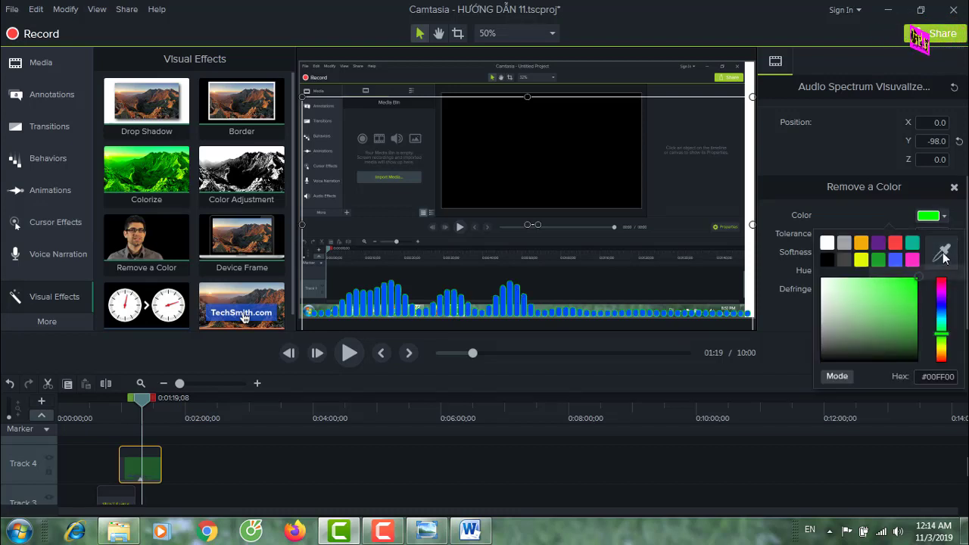
click(944, 247)
click(618, 179)
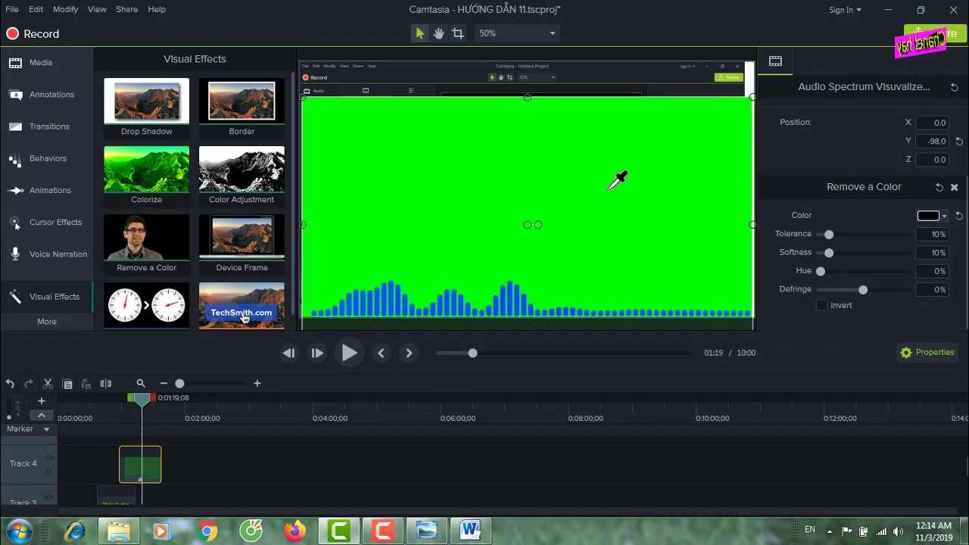
click(617, 179)
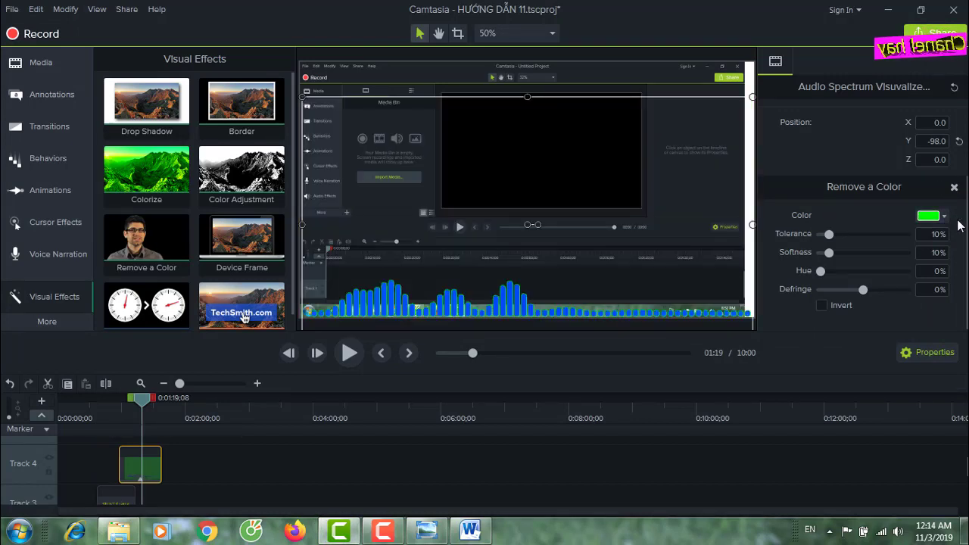
Sample a color from the canvas again with the eyedropper as the spectrum clip's Remove a Color color.
click(945, 217)
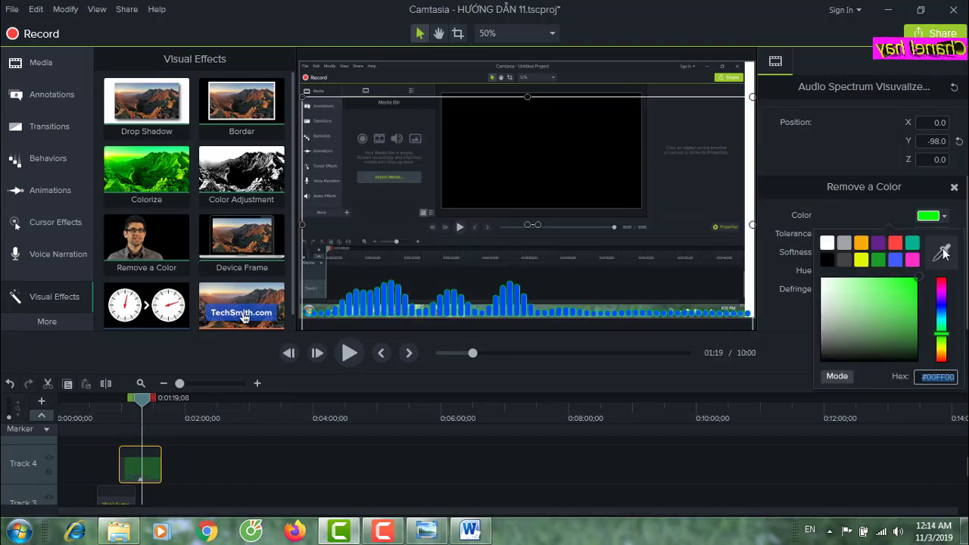
click(944, 253)
click(591, 205)
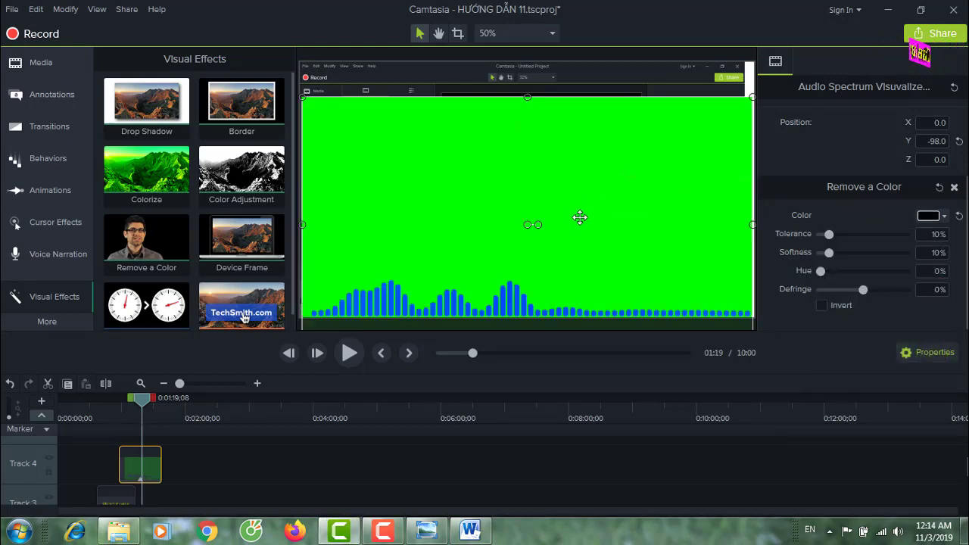
Sample the spectrum clip's green background for Remove a Color and set Tolerance to 19%, Softness to 45% and Hue to 23%.
click(944, 217)
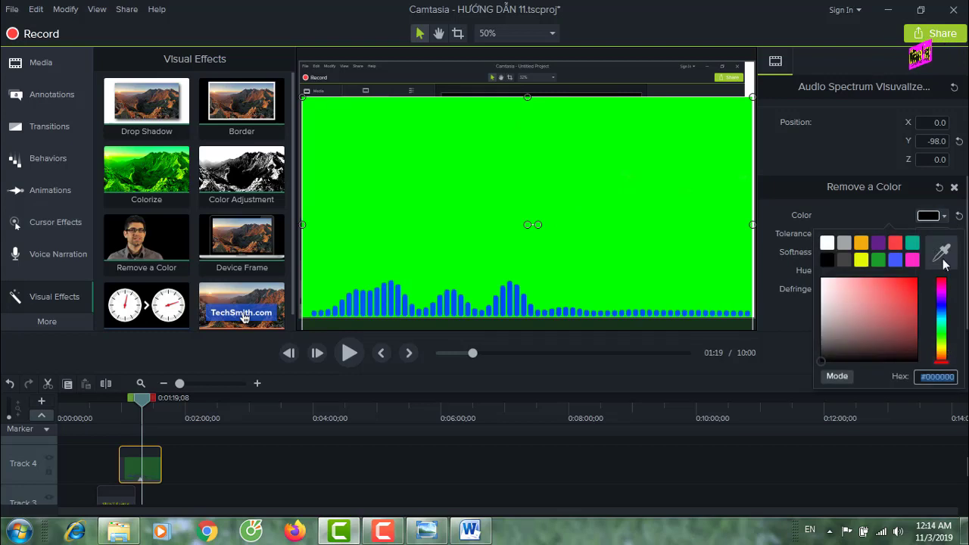
click(943, 255)
click(655, 253)
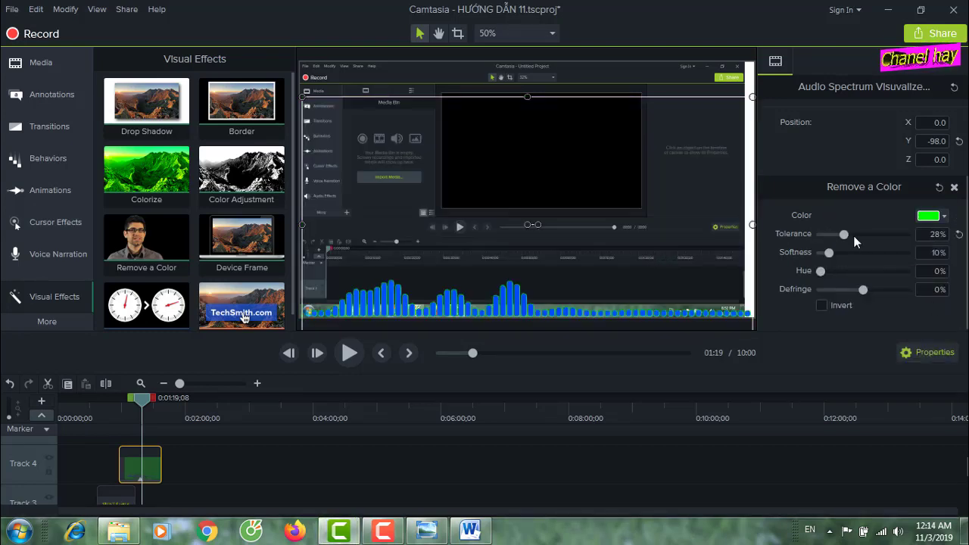
drag(853, 236, 842, 272)
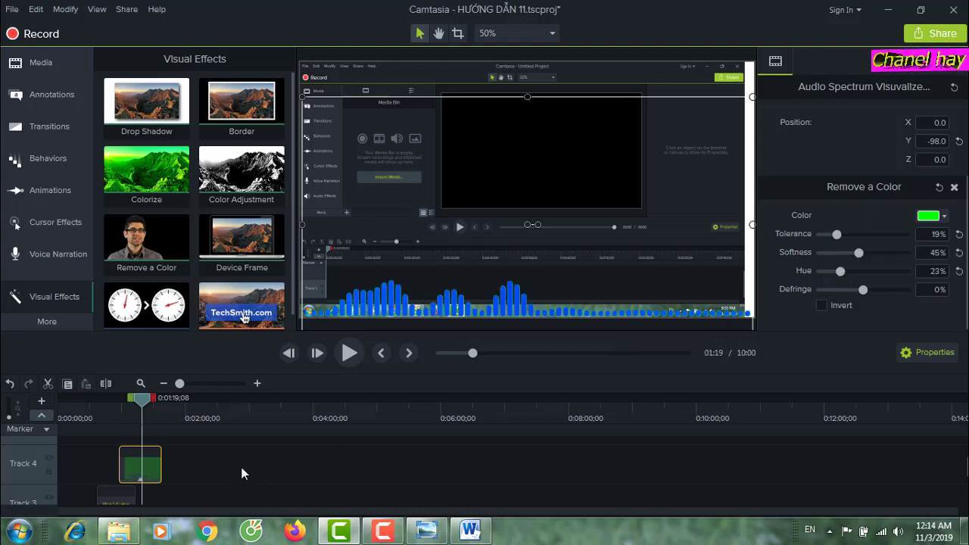
Move the spectrum clip to the start of Track 4 and preview it at 0:00:05;28.
drag(138, 469, 34, 471)
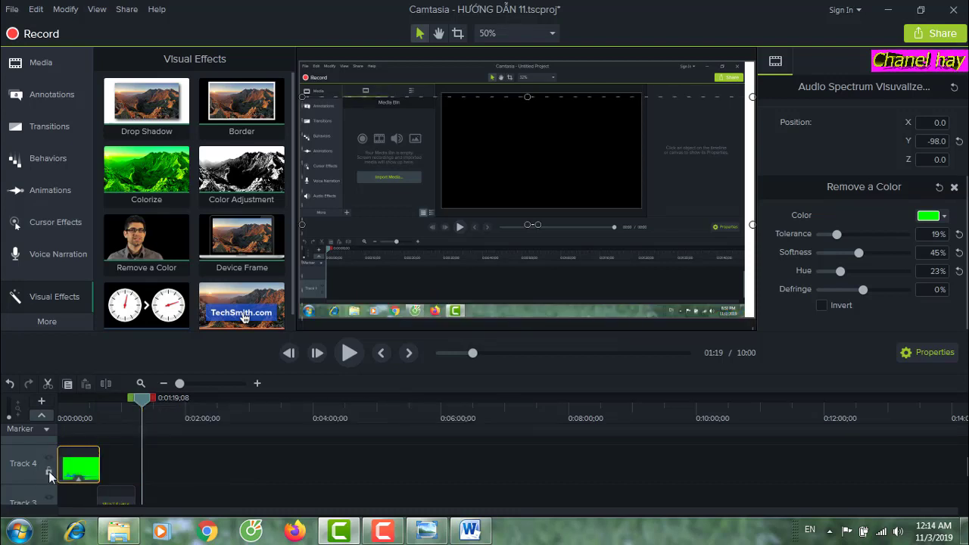
click(115, 421)
click(64, 424)
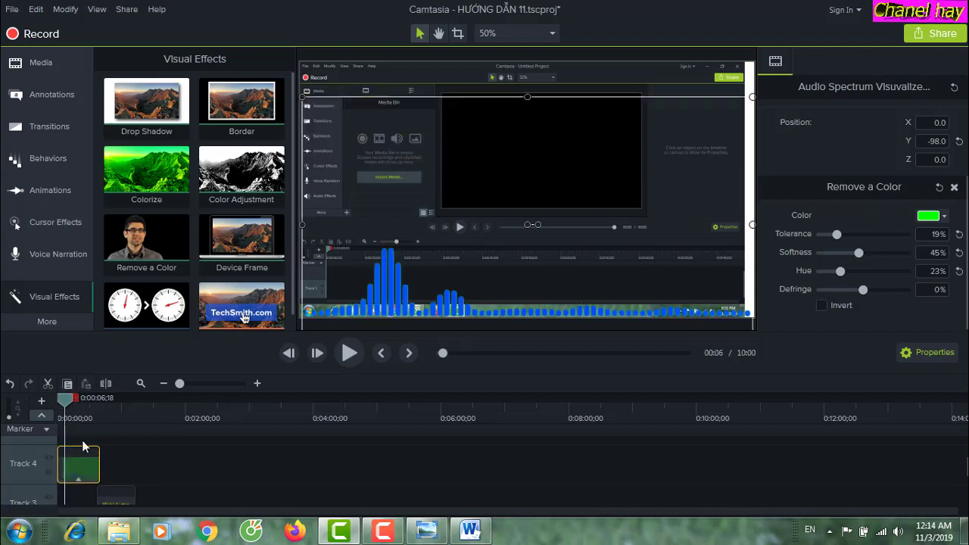
mouse_move(72, 409)
mouse_down()
mouse_move(80, 409)
mouse_move(63, 416)
mouse_up()
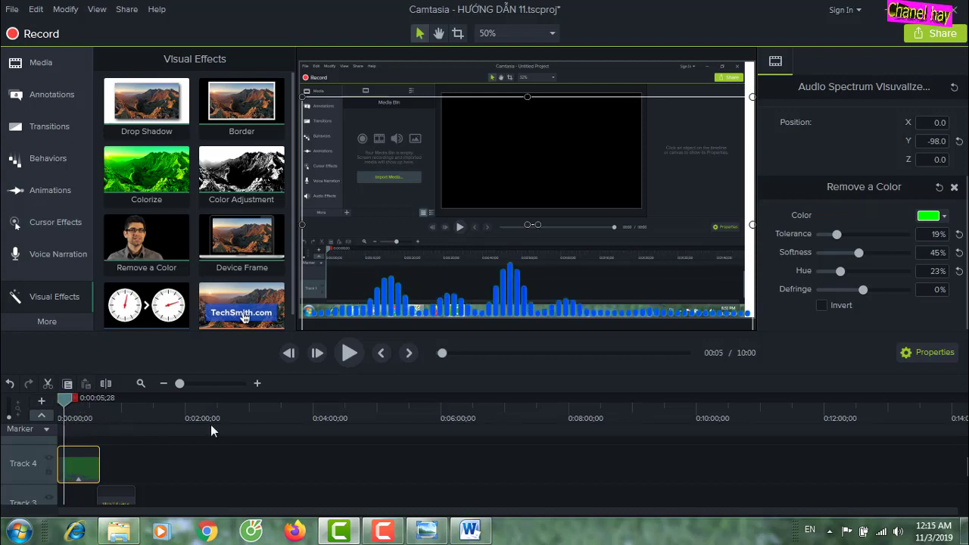
Deselect the spectrum clip and save the project.
click(472, 483)
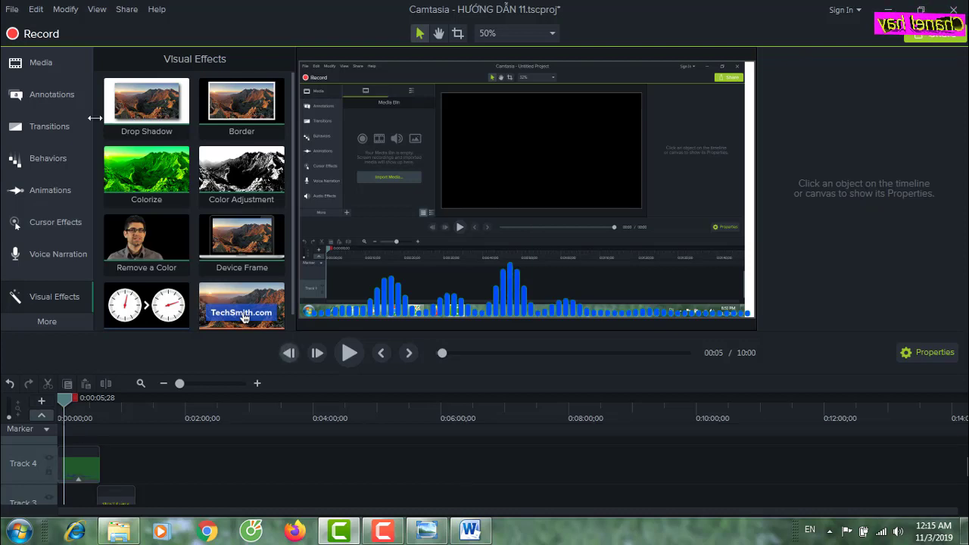
click(12, 9)
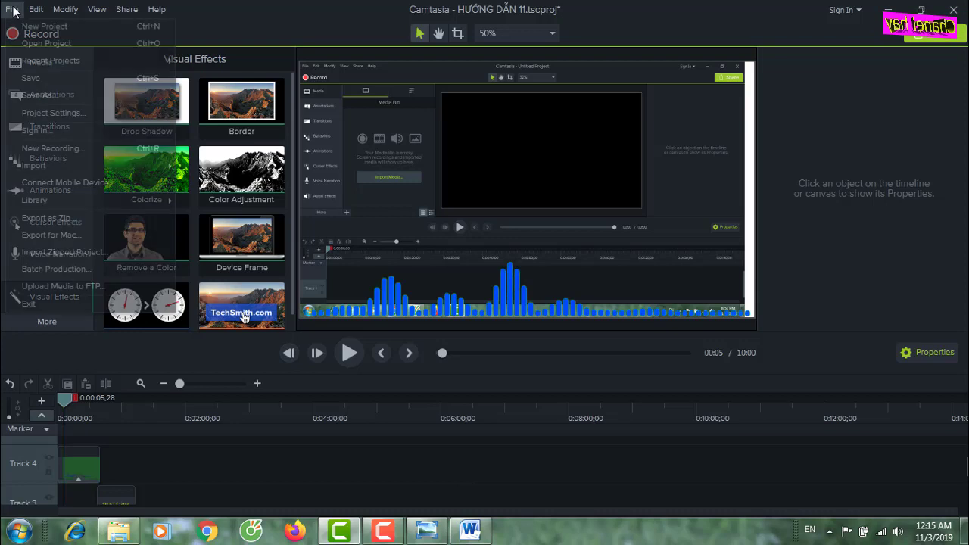
click(20, 79)
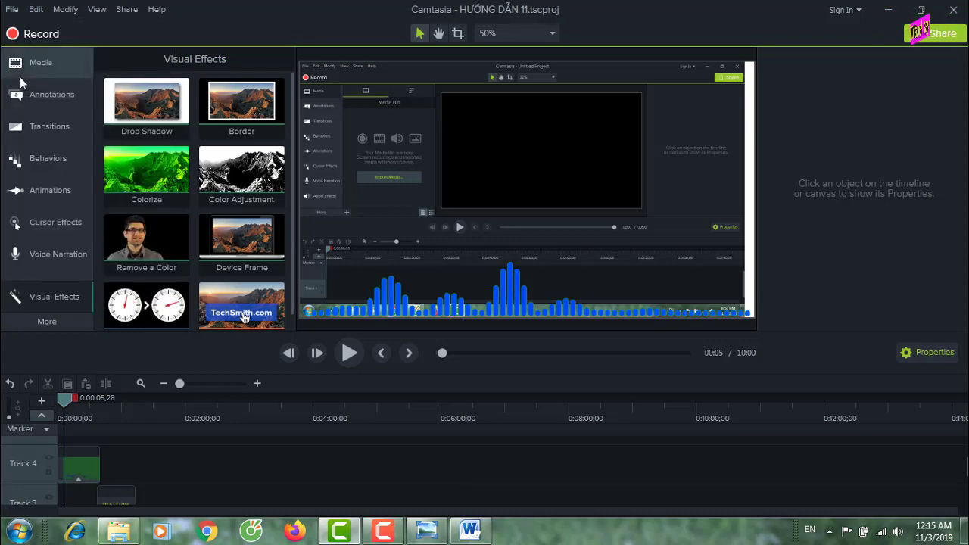
click(944, 43)
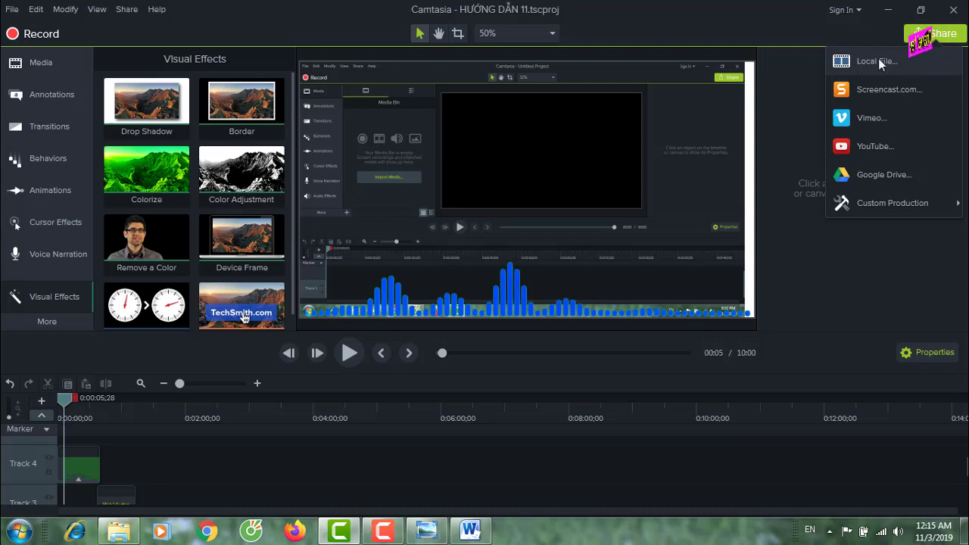
click(881, 59)
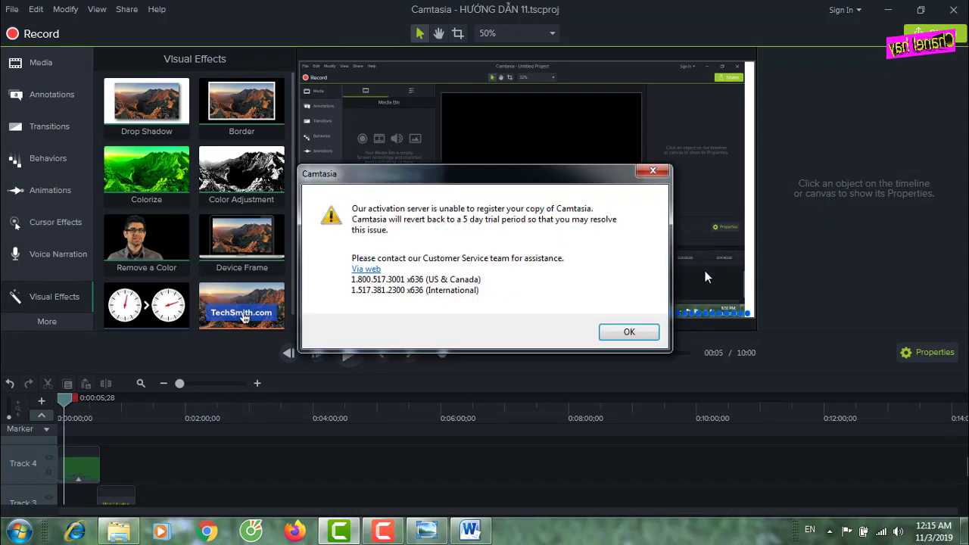
click(631, 332)
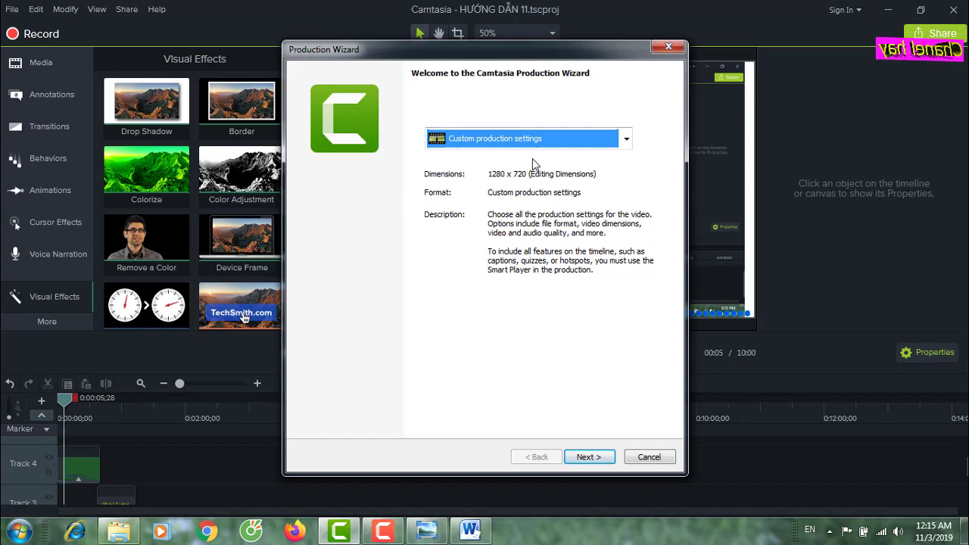
click(626, 138)
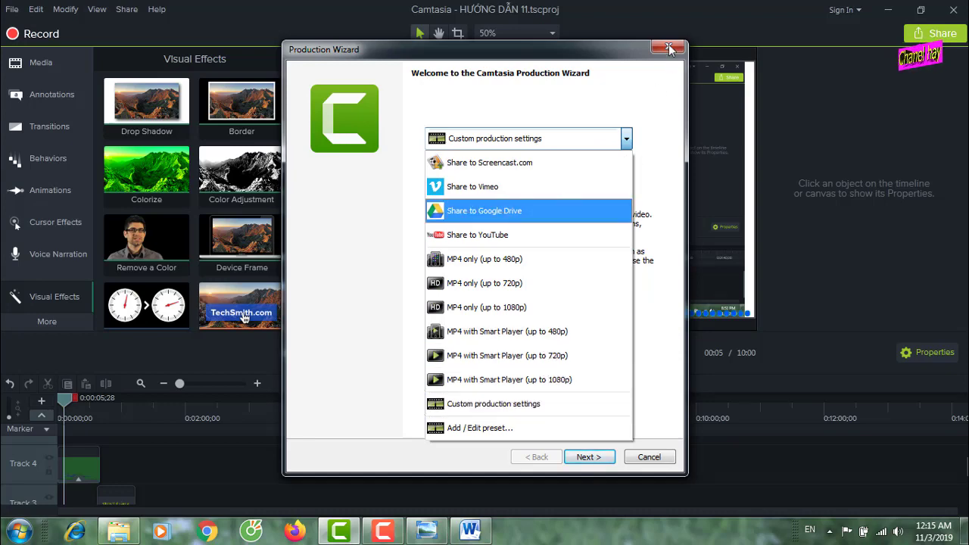
click(649, 119)
click(667, 47)
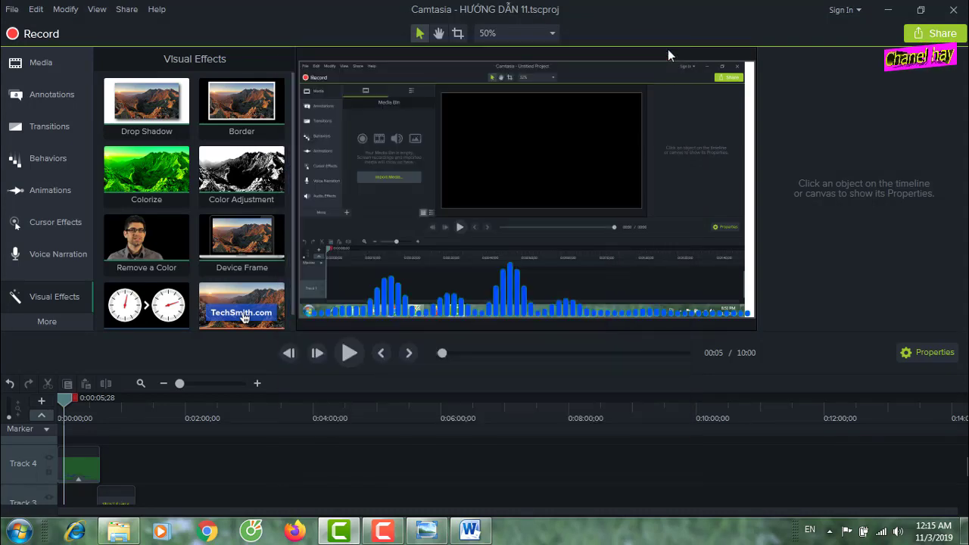
Apply the 720p HD (1280x720) canvas dimensions in the project settings.
click(551, 33)
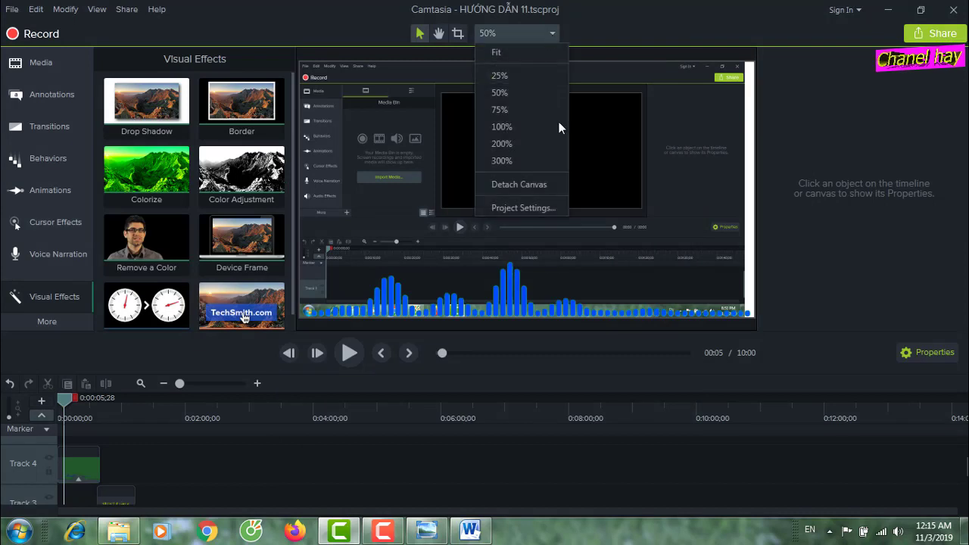
click(542, 212)
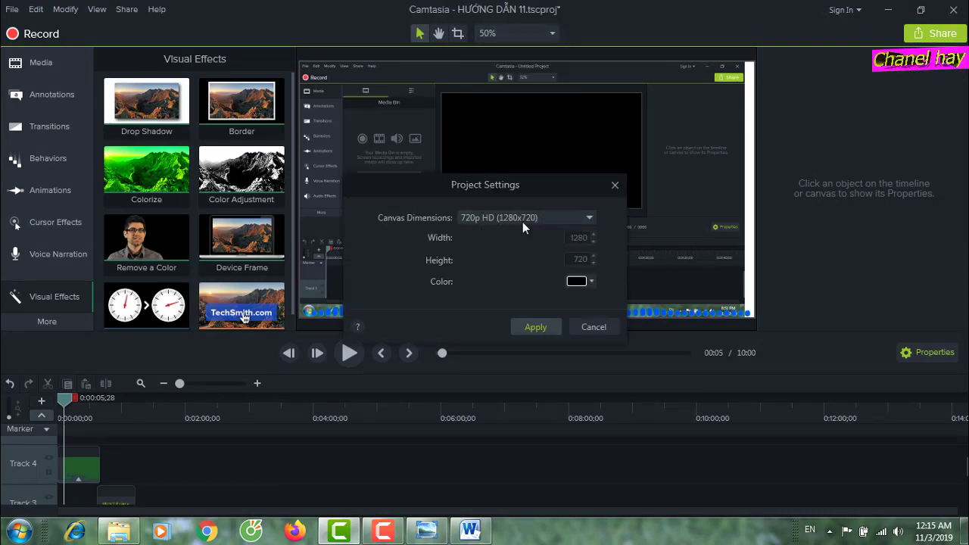
click(534, 330)
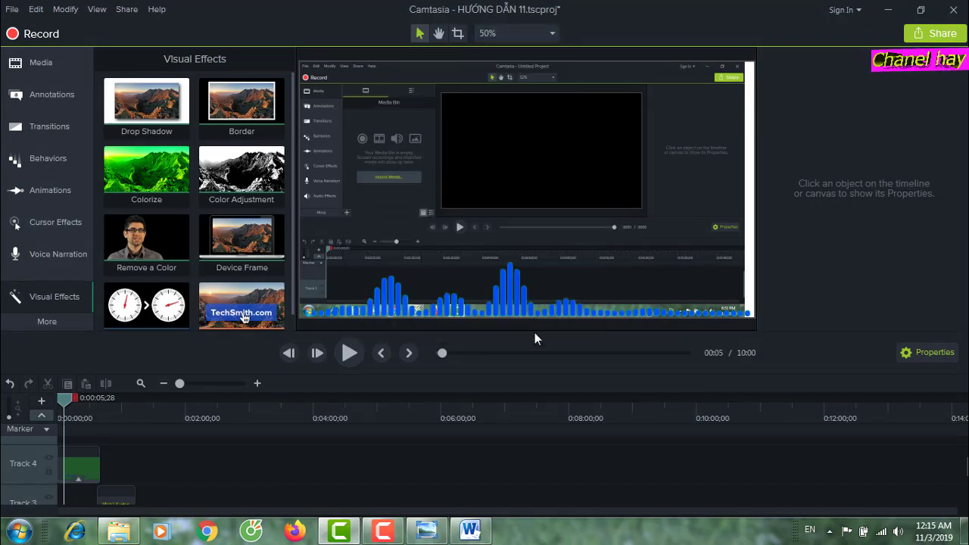
Start a local file production of the project with the MP4 only (up to 720p) preset.
click(912, 35)
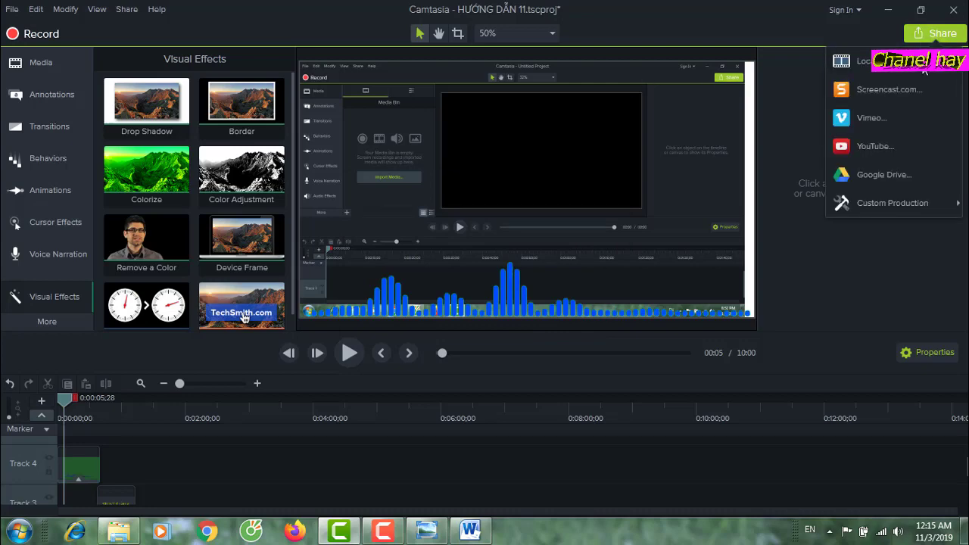
click(880, 68)
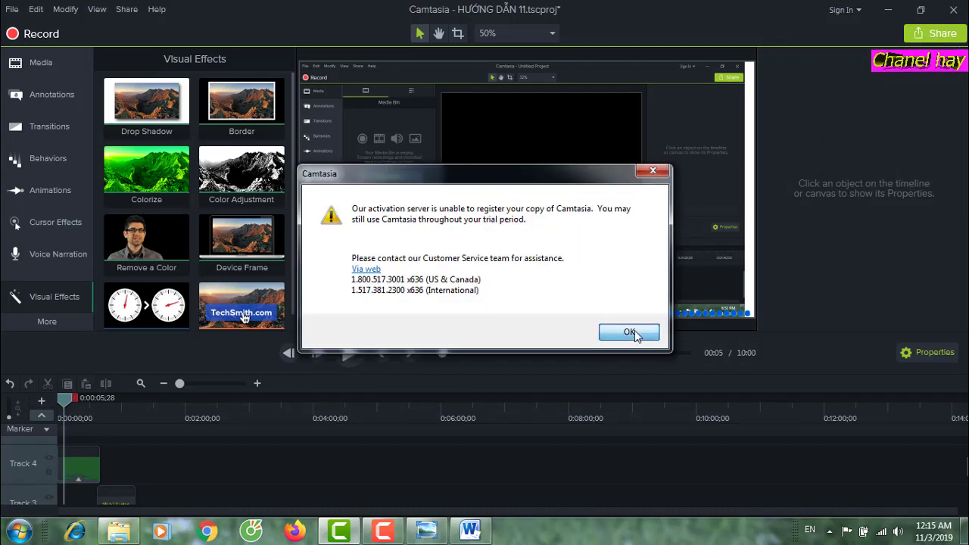
click(629, 333)
click(626, 139)
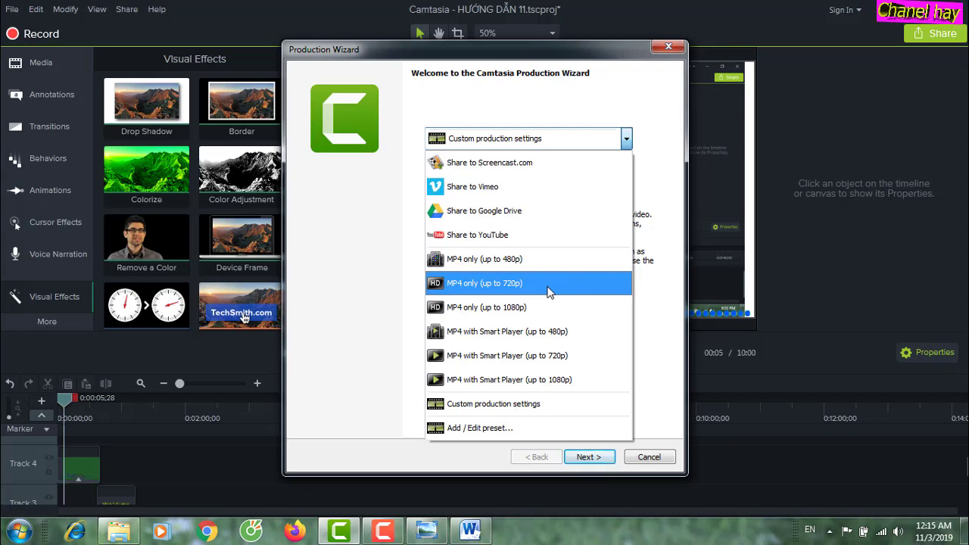
click(471, 288)
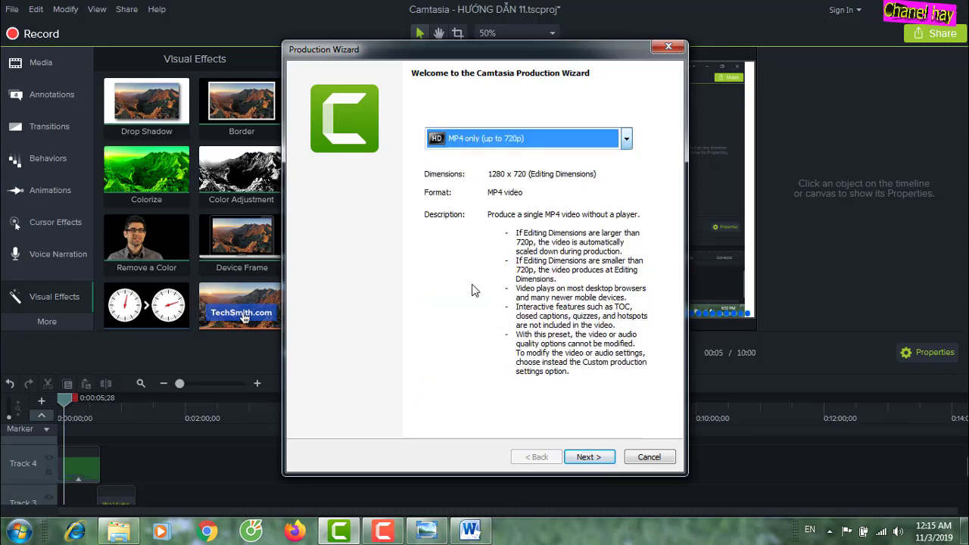
Turn off organizing produced files into sub-folders and start rendering HƯỚNG DẪN 11 to the Desktop.
click(600, 458)
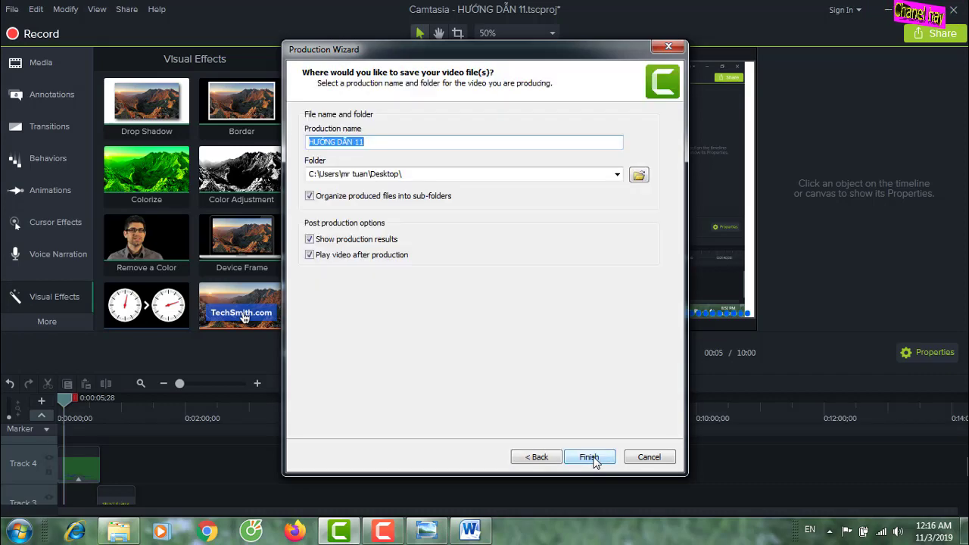
click(309, 197)
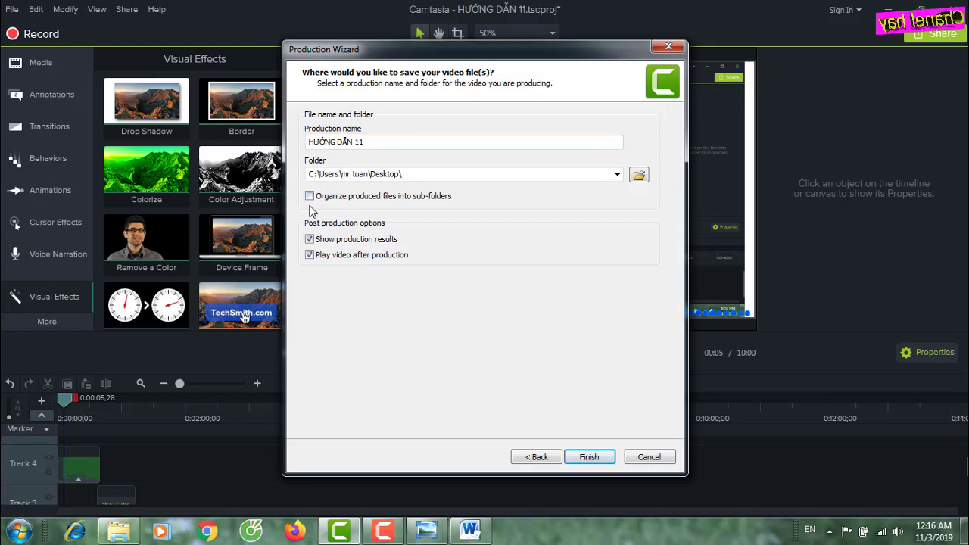
click(590, 458)
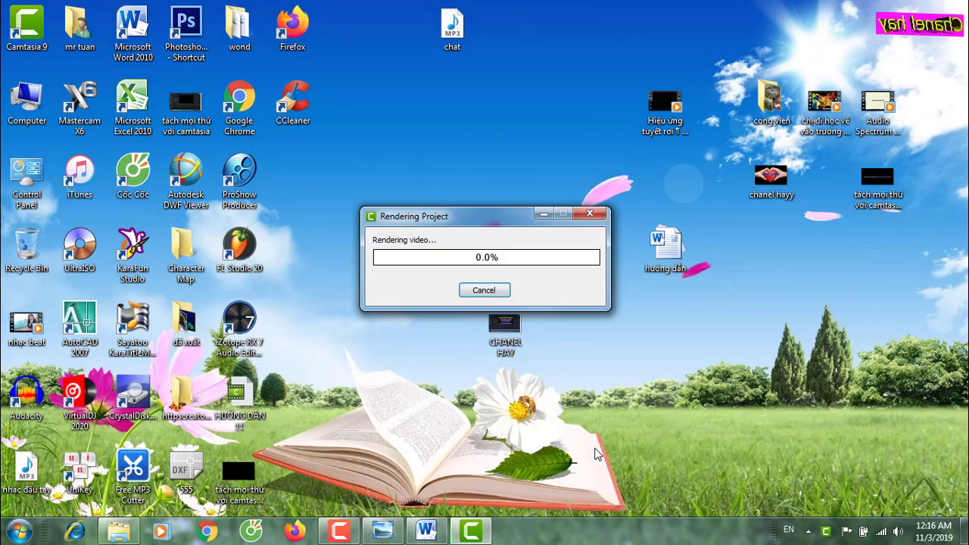
Cancel the video rendering and close the Production Wizard.
click(482, 291)
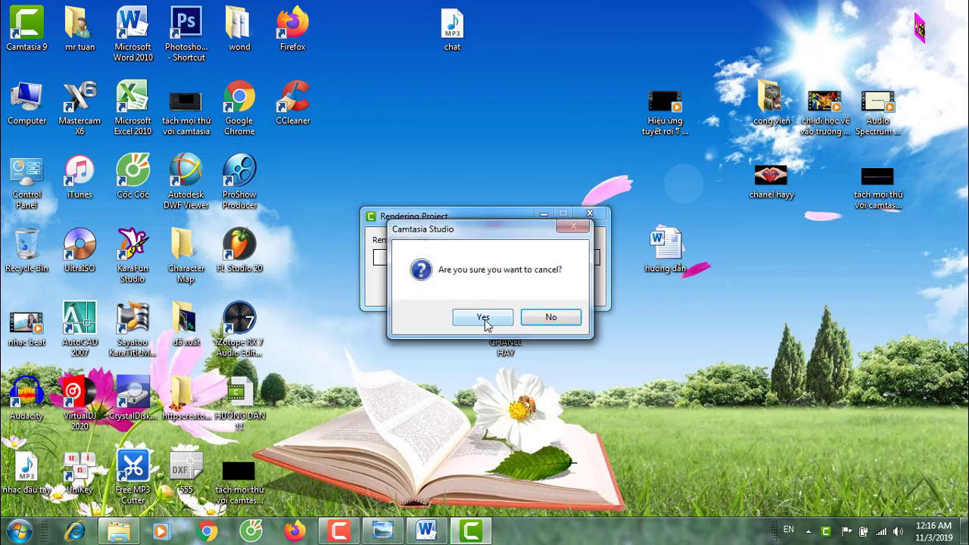
click(484, 318)
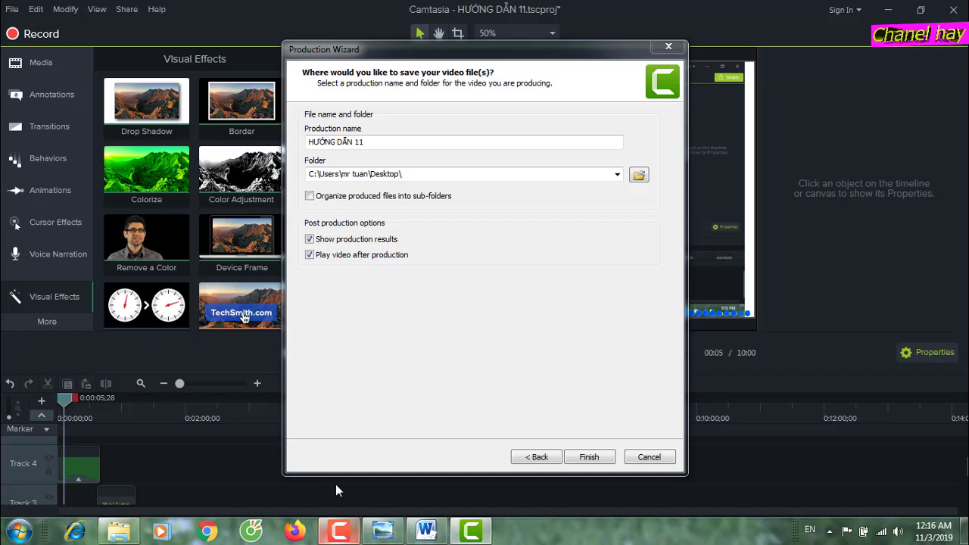
click(669, 47)
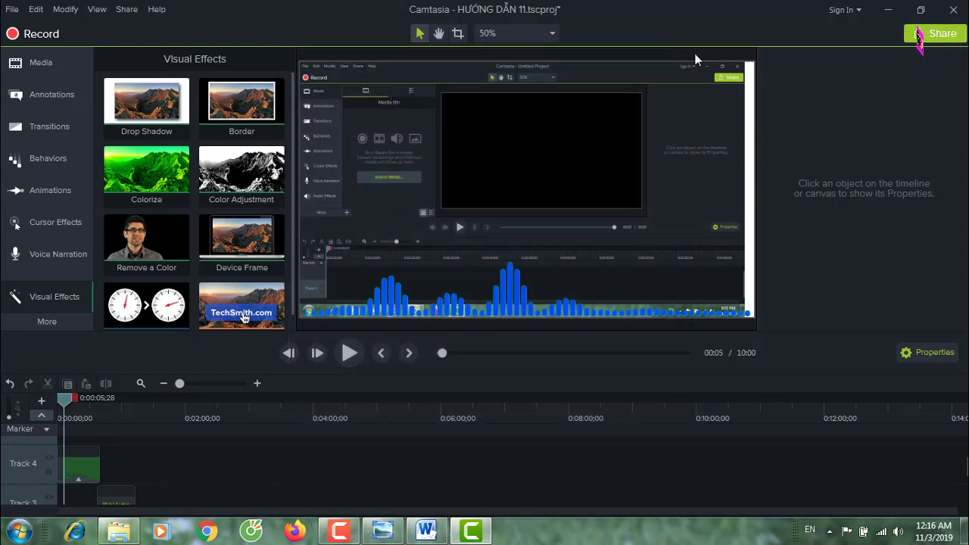